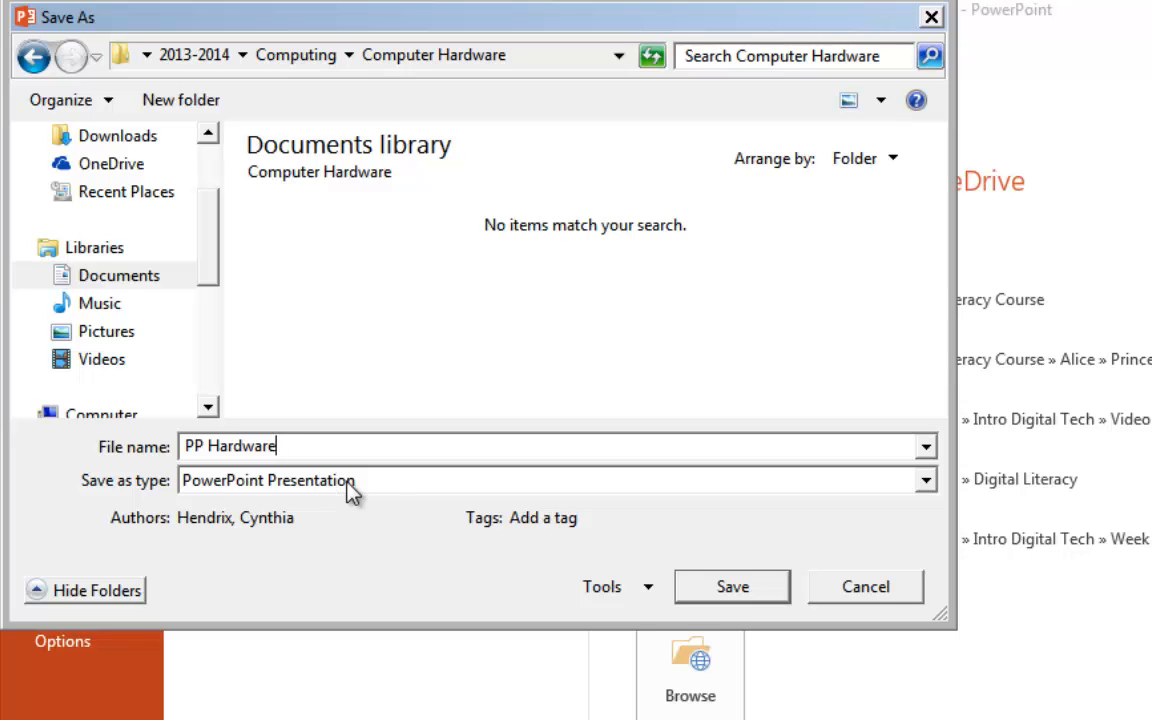
- Save the presentation as PP Hardware in the Computer Hardware folder and return to the Motherboard slide
left_click(748, 587)
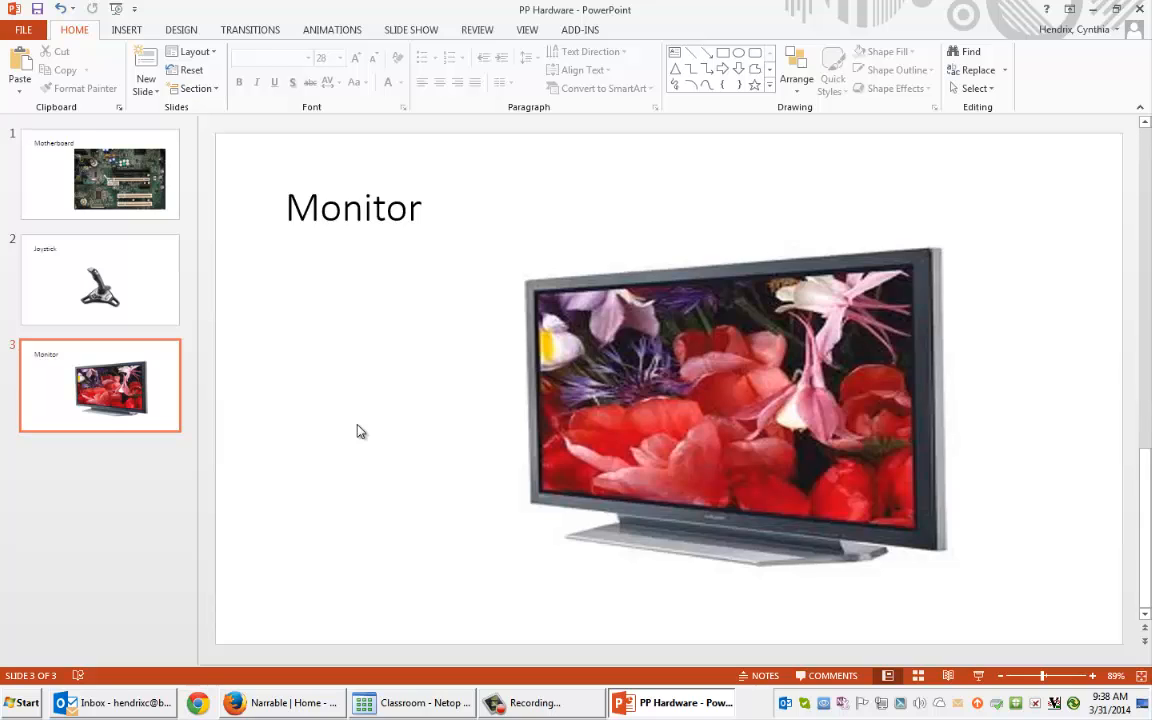
scroll(312, 271, "up", 1)
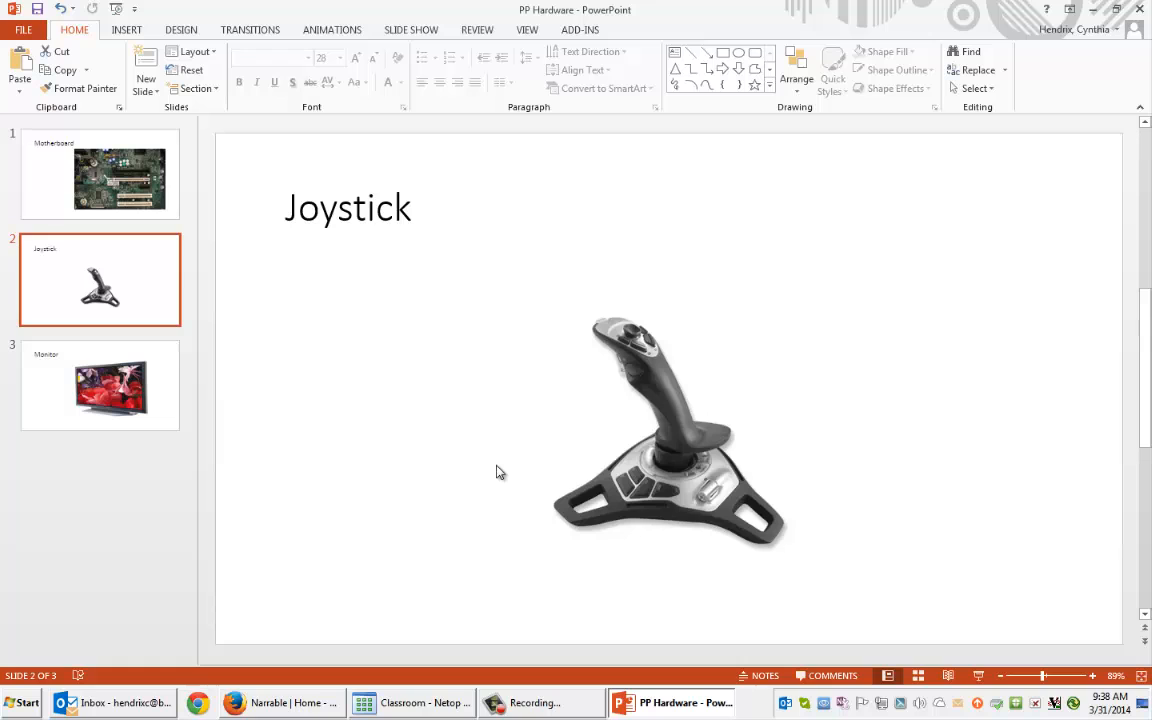
left_click(95, 206)
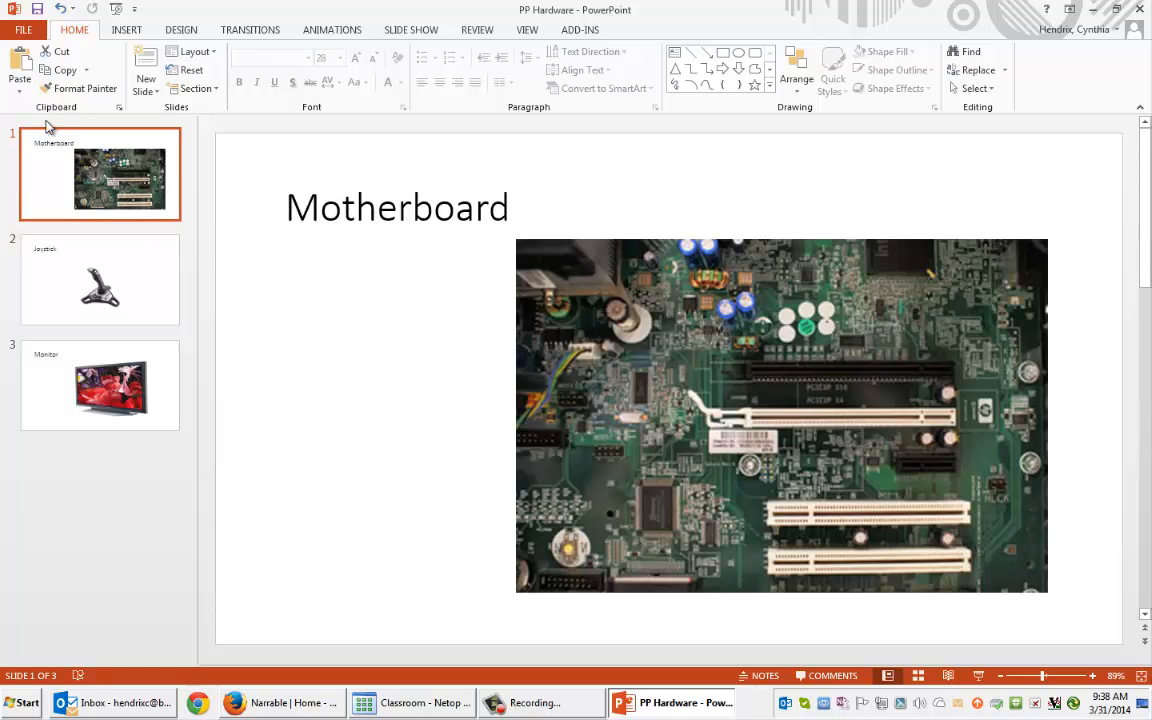
- Export all slides as JPEG images named PP Hardware into the Computer Hardware folder, and close the presentation
left_click(22, 30)
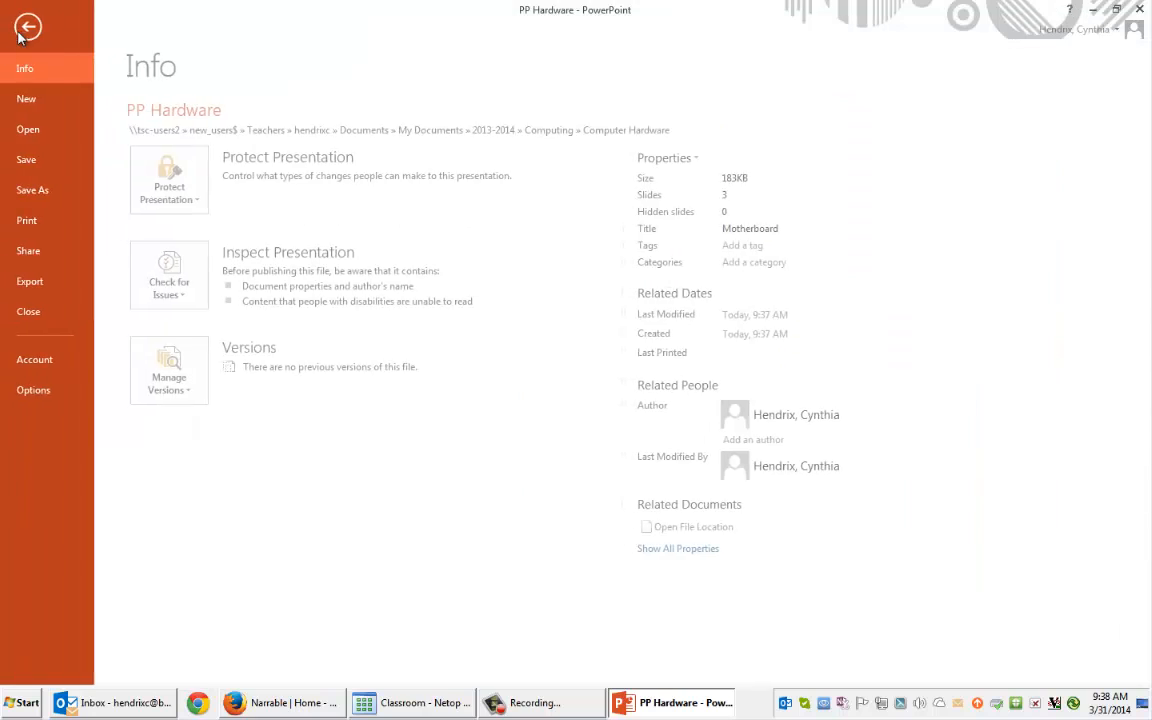
left_click(30, 190)
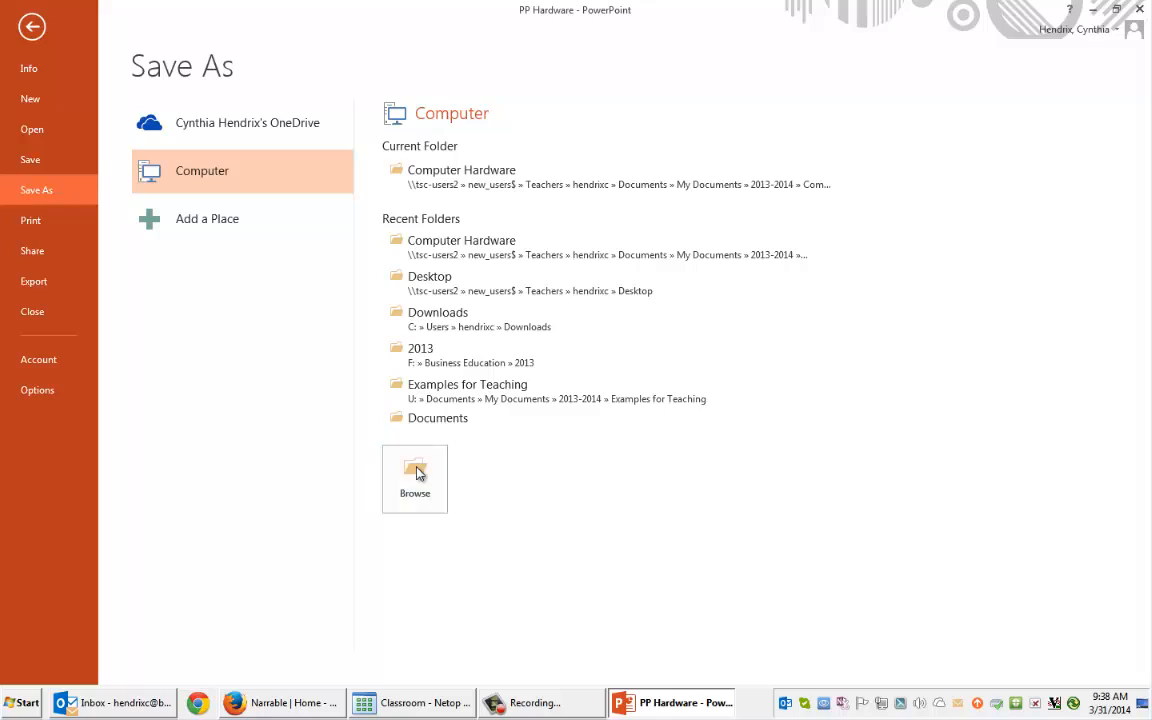
left_click(550, 190)
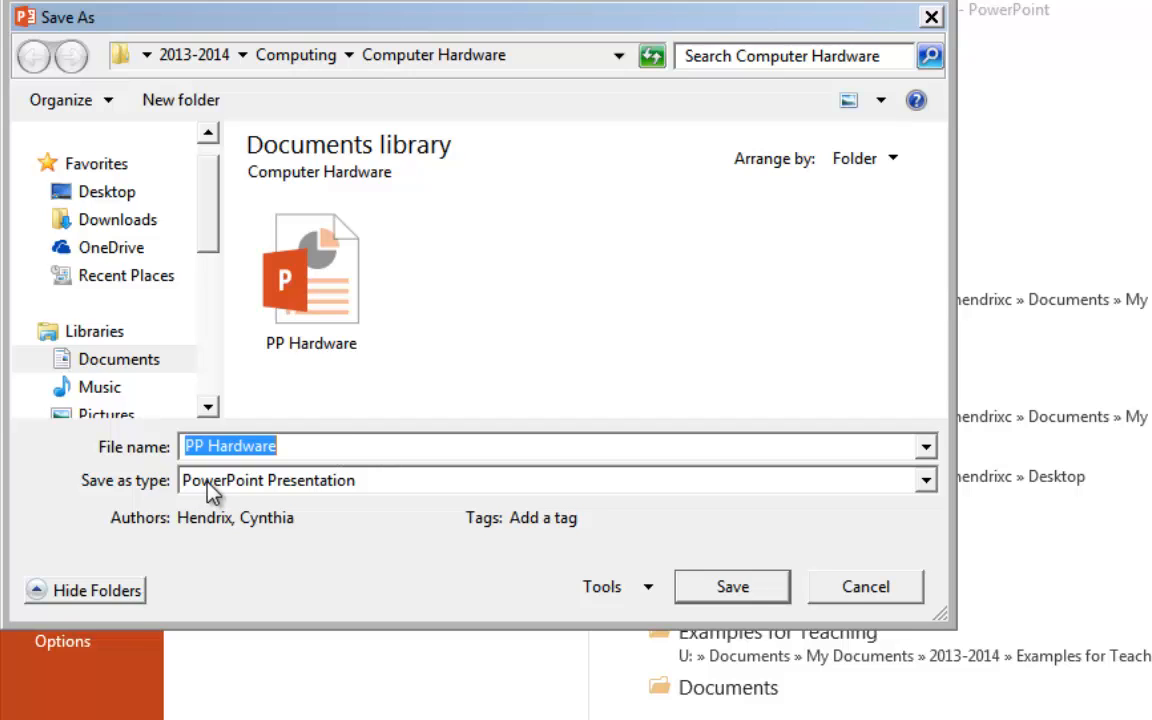
left_click(928, 482)
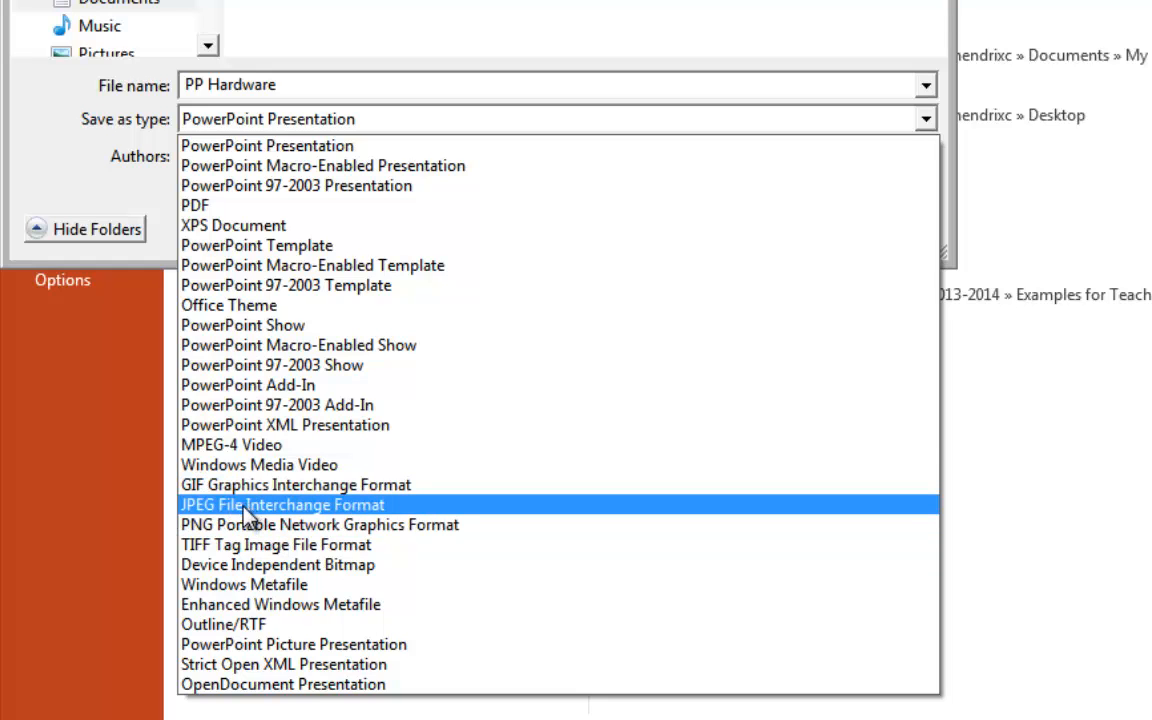
left_click(244, 507)
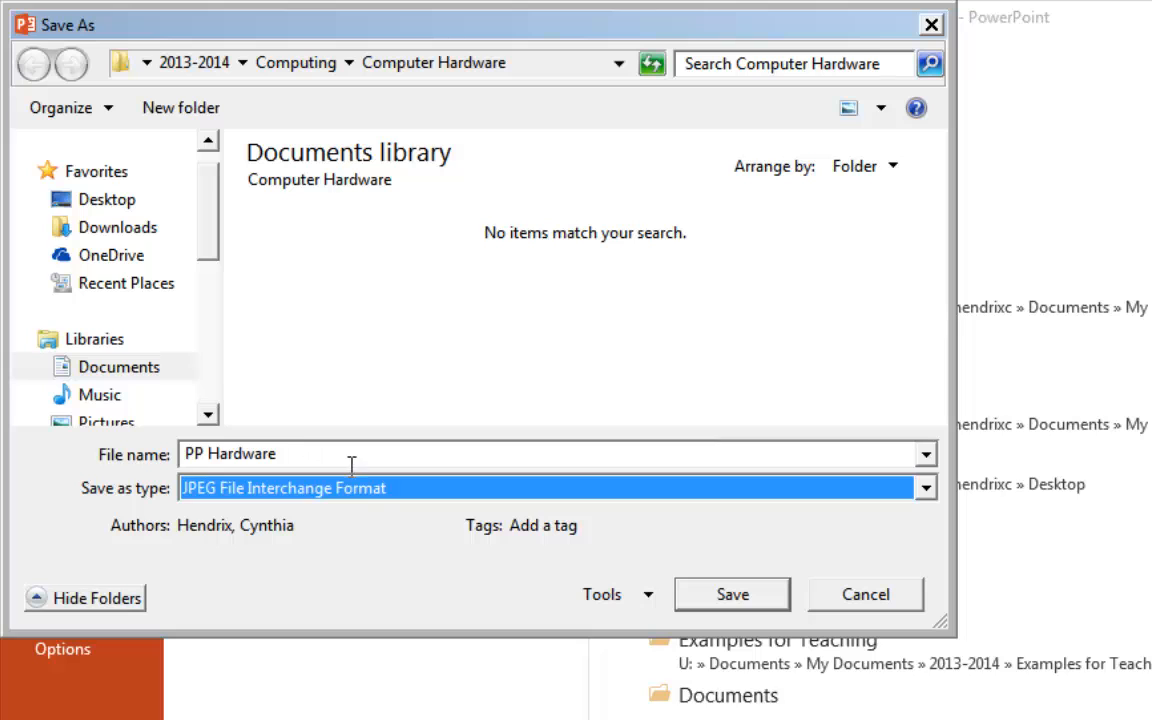
left_click(717, 605)
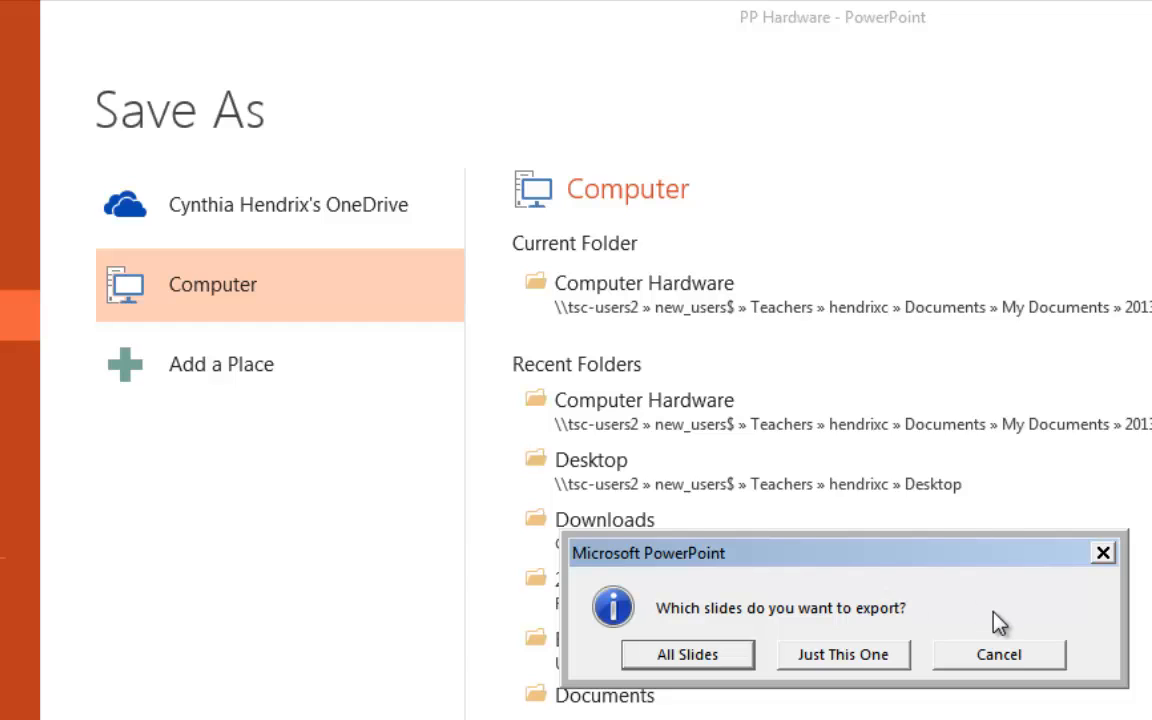
left_click(728, 656)
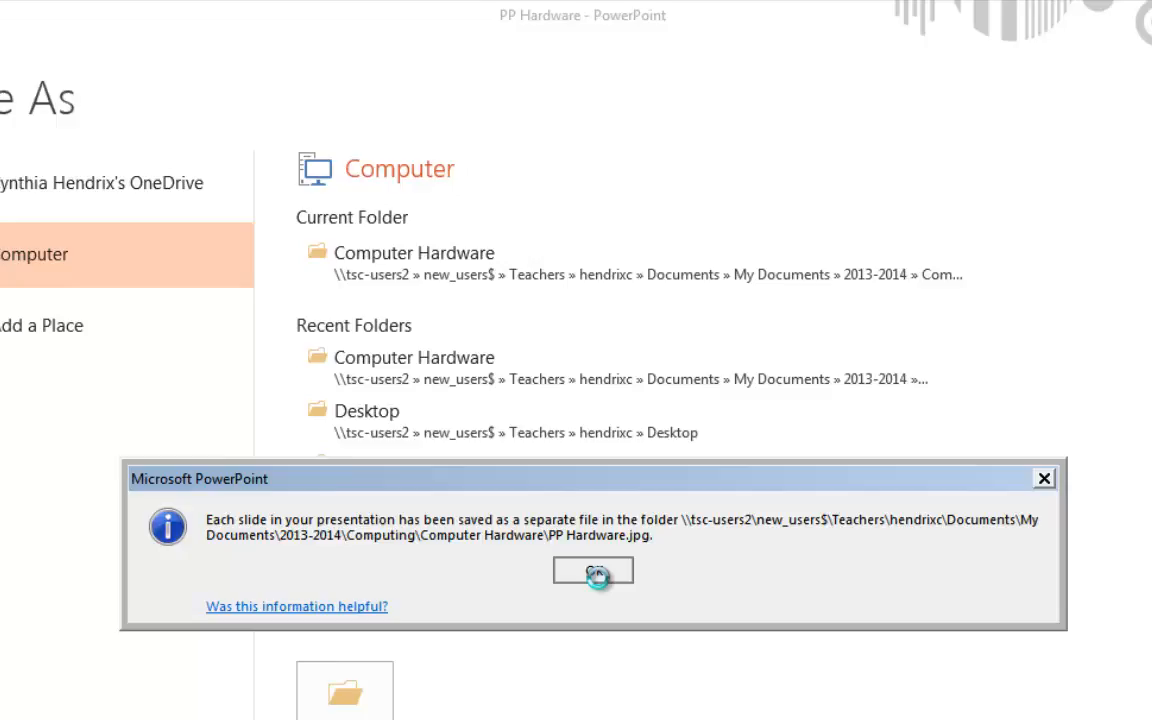
left_click(600, 643)
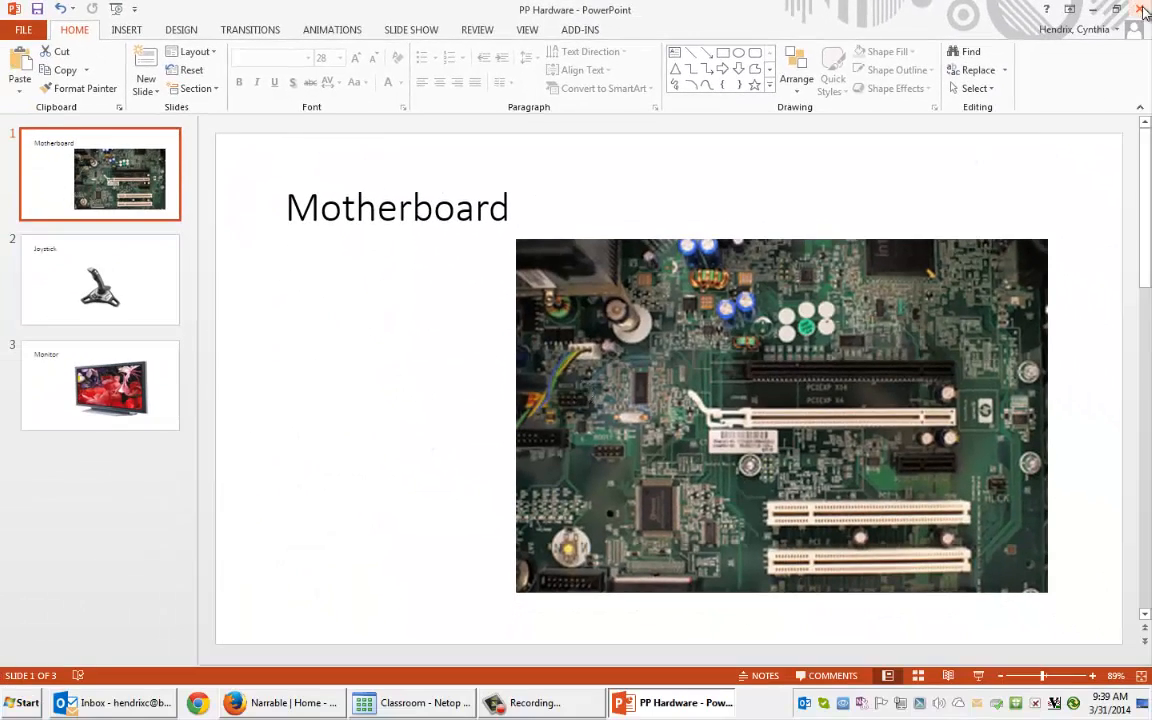
left_click(1141, 9)
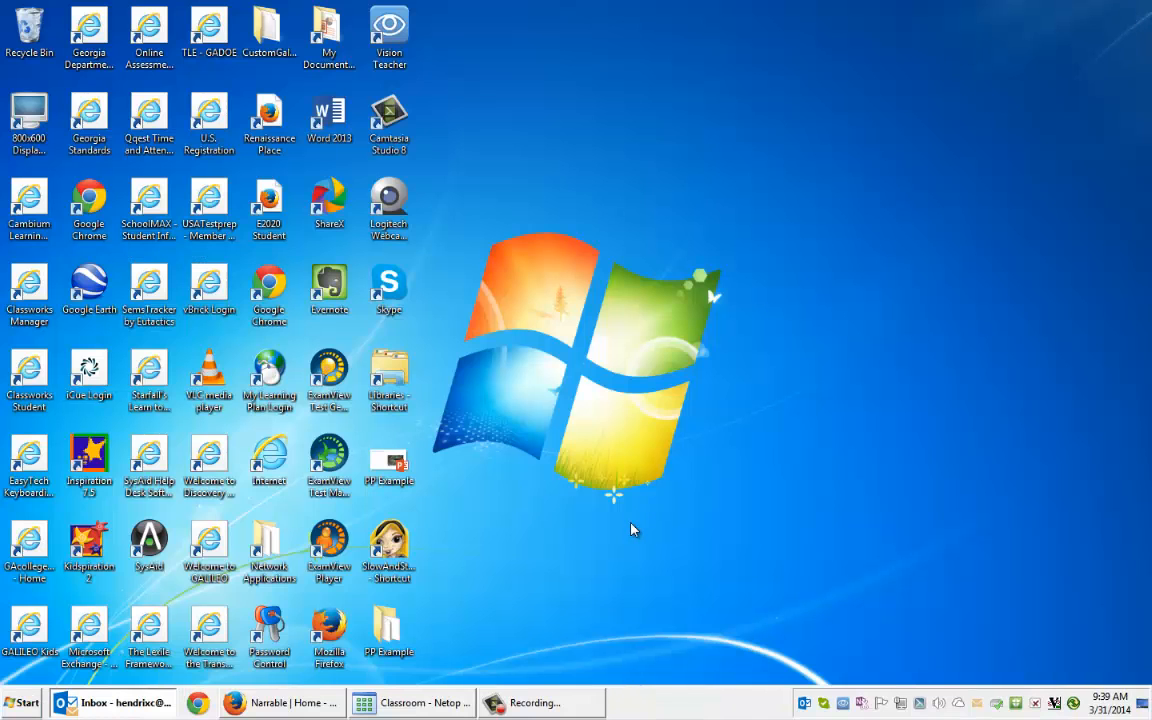
- Open the Computer Hardware folder inside 2013-2014 > Computing in My Documents on the personal network drive (U:)
left_click(22, 702)
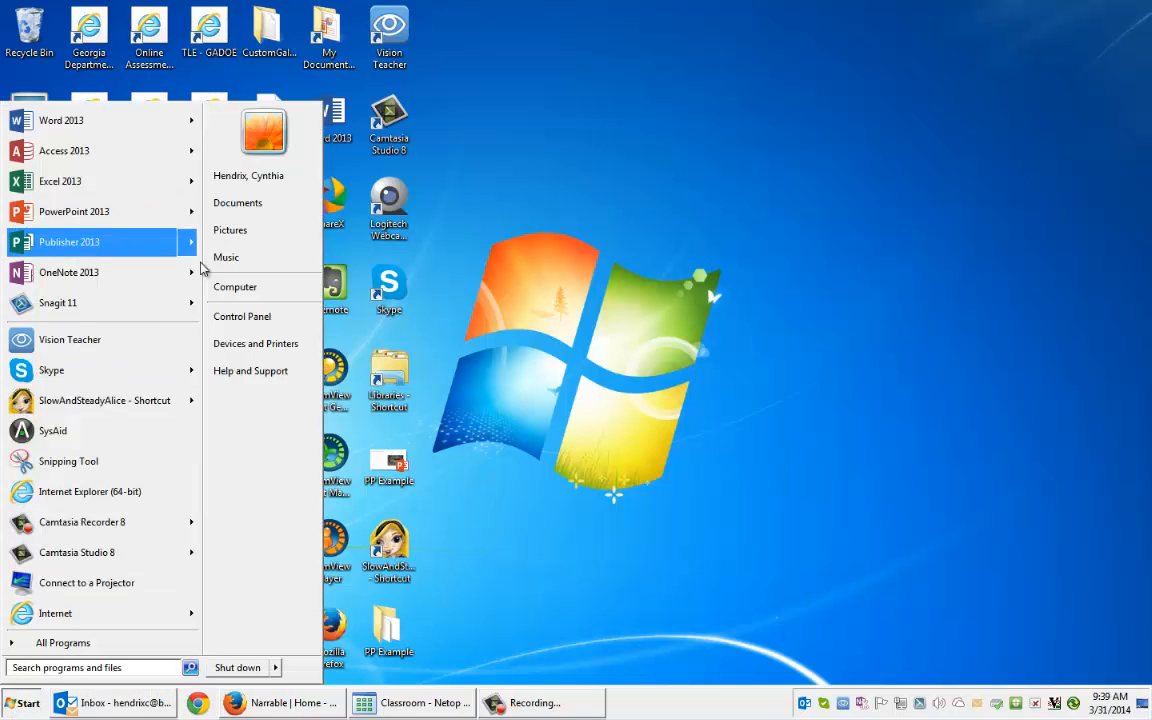
left_click(250, 288)
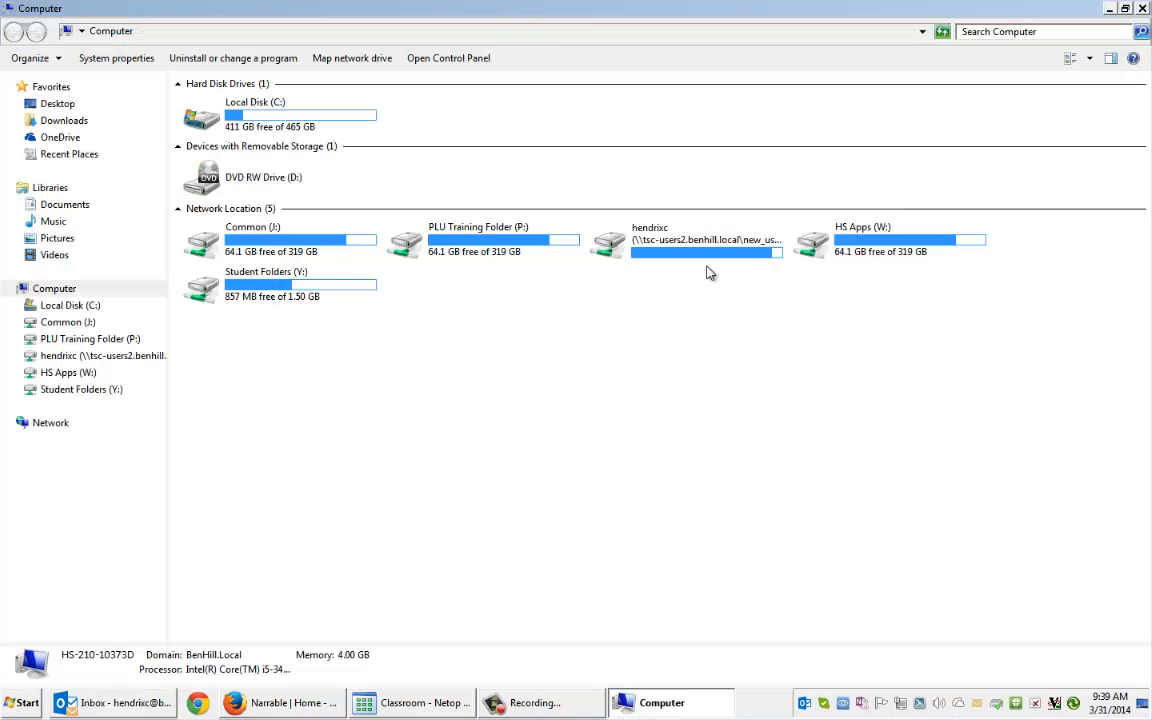
double_click(632, 250)
double_click(224, 145)
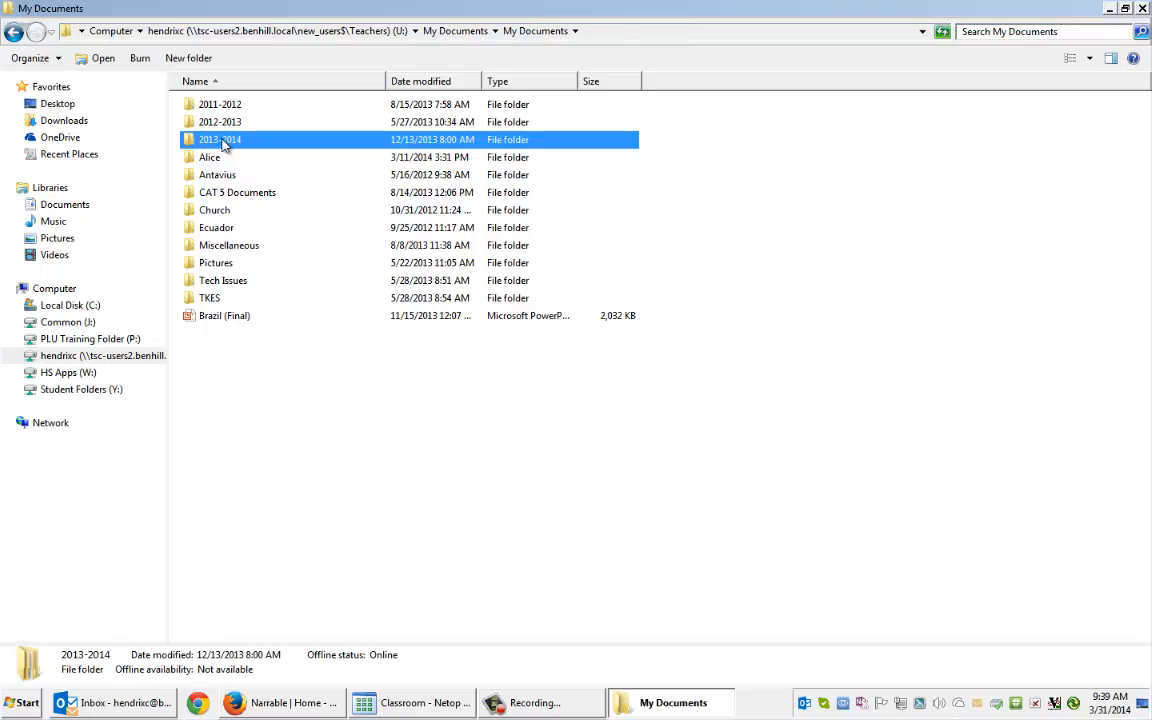
double_click(205, 137)
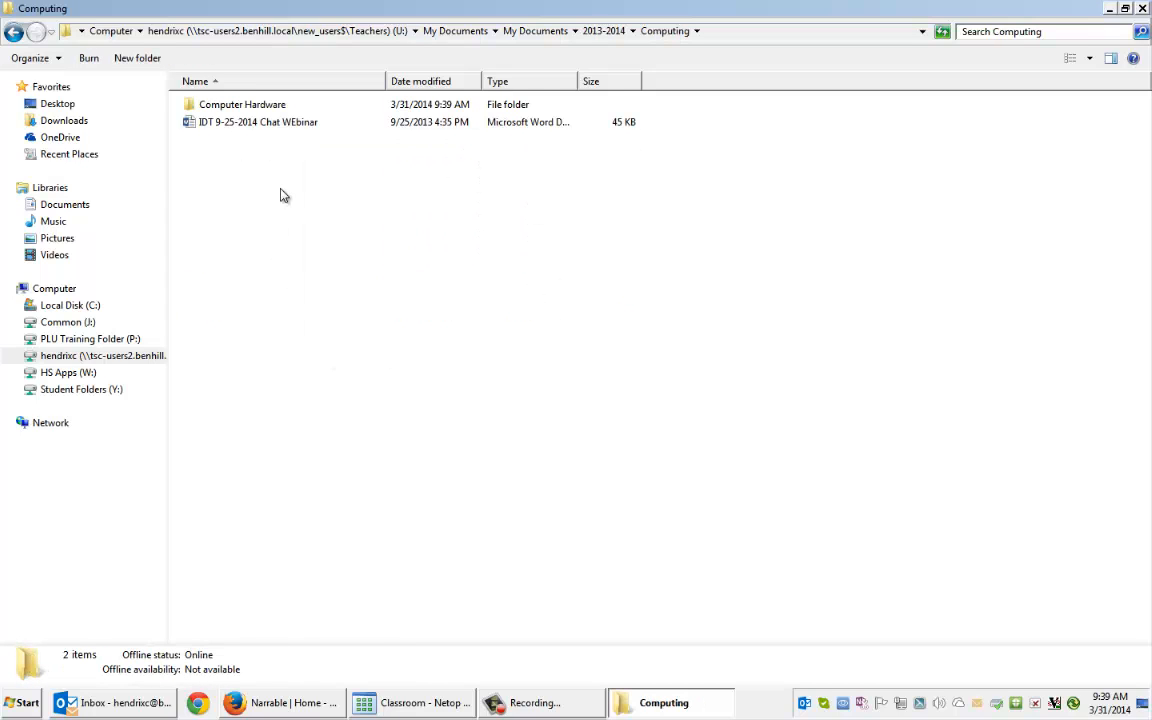
left_click(229, 110)
double_click(229, 106)
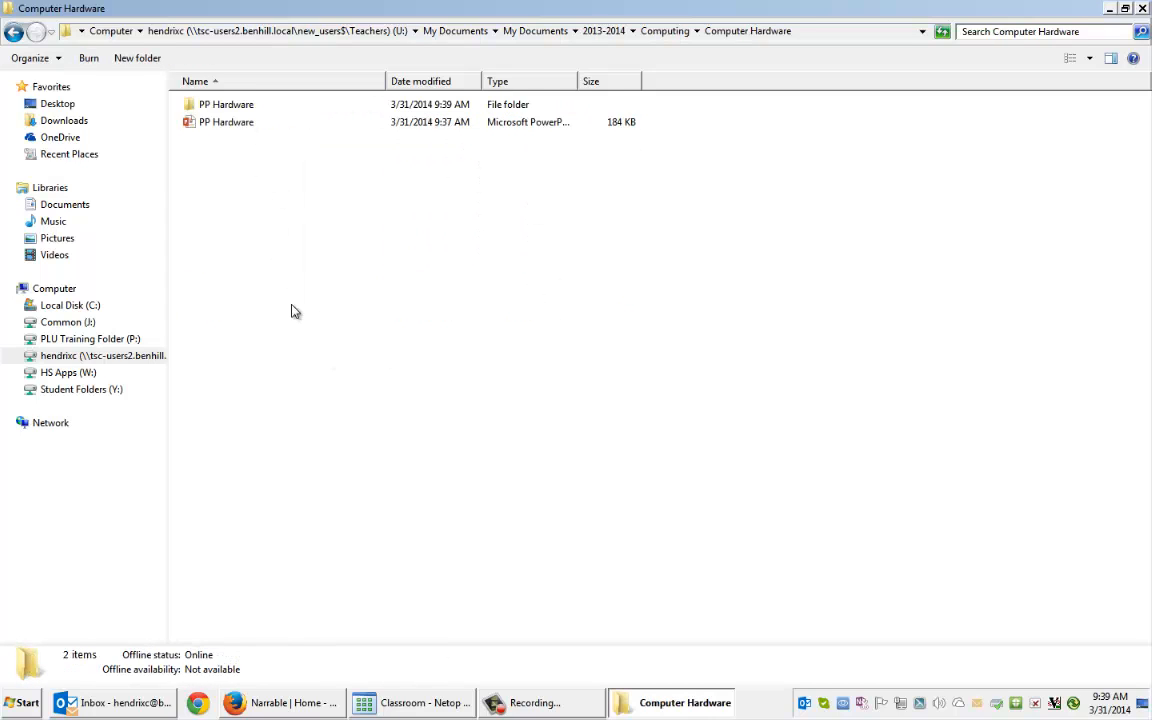
- Open the PP Hardware presentation file with editing enabled to check its slides, and close it
left_click(210, 122)
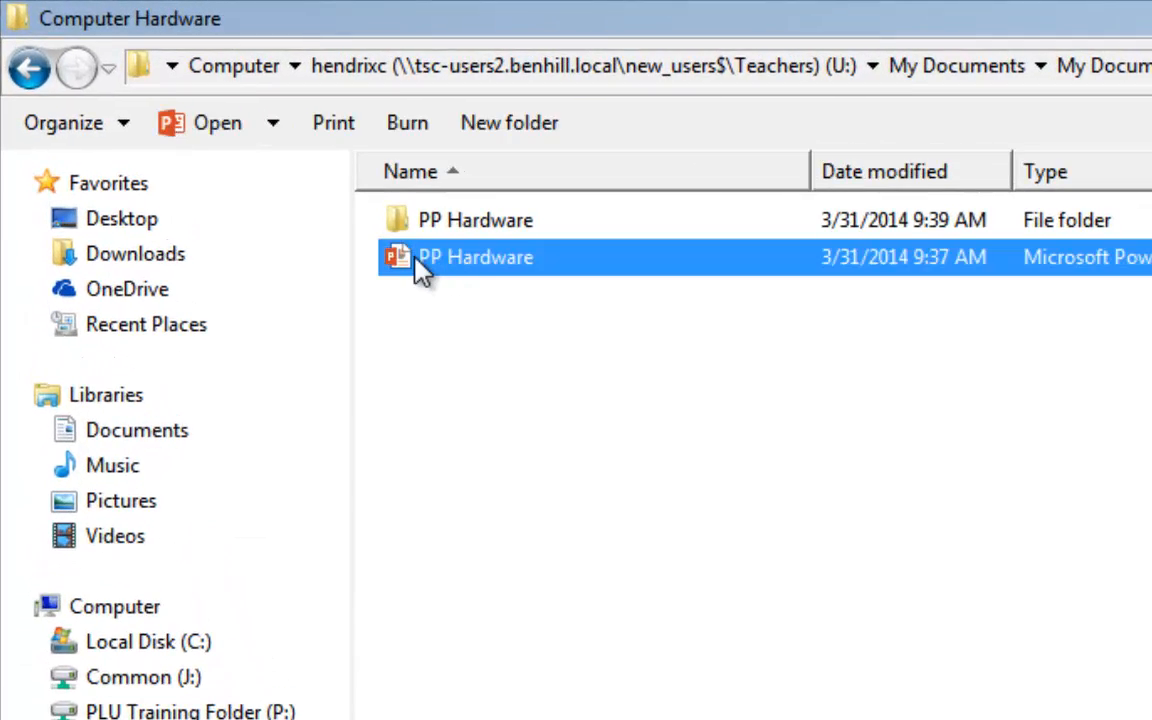
double_click(420, 262)
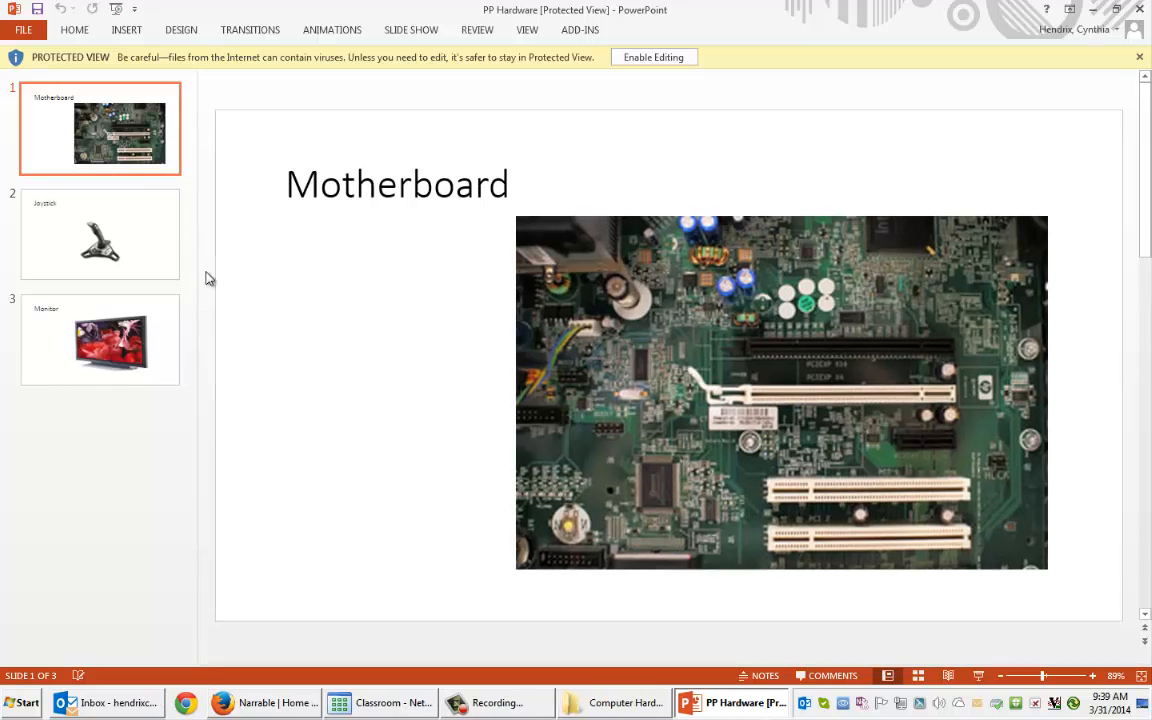
left_click(658, 58)
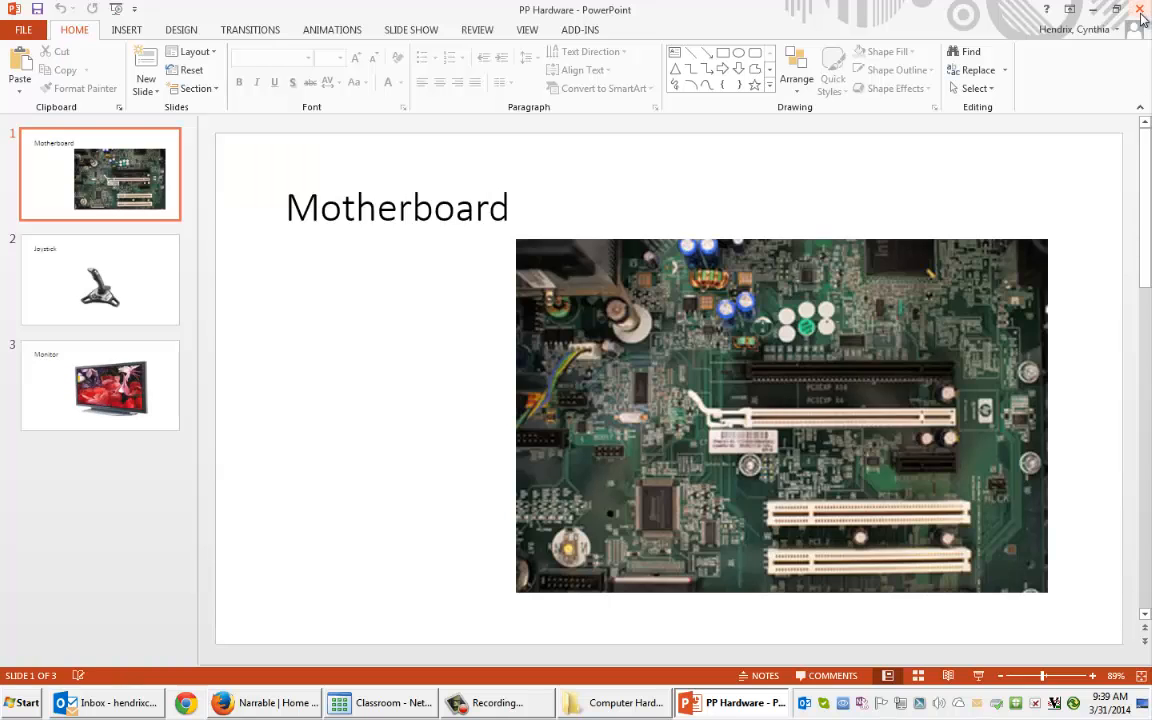
left_click(1141, 9)
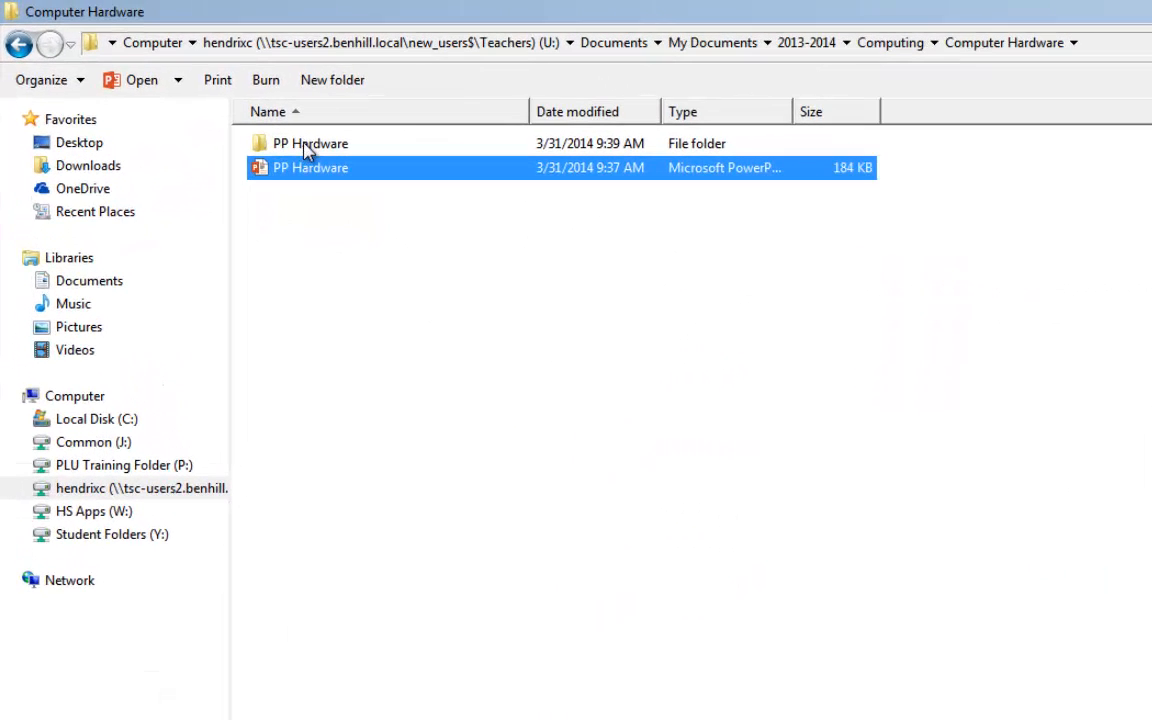
- Open the PP Hardware folder, display its contents as Large Icons, and check the three exported slide images
double_click(286, 137)
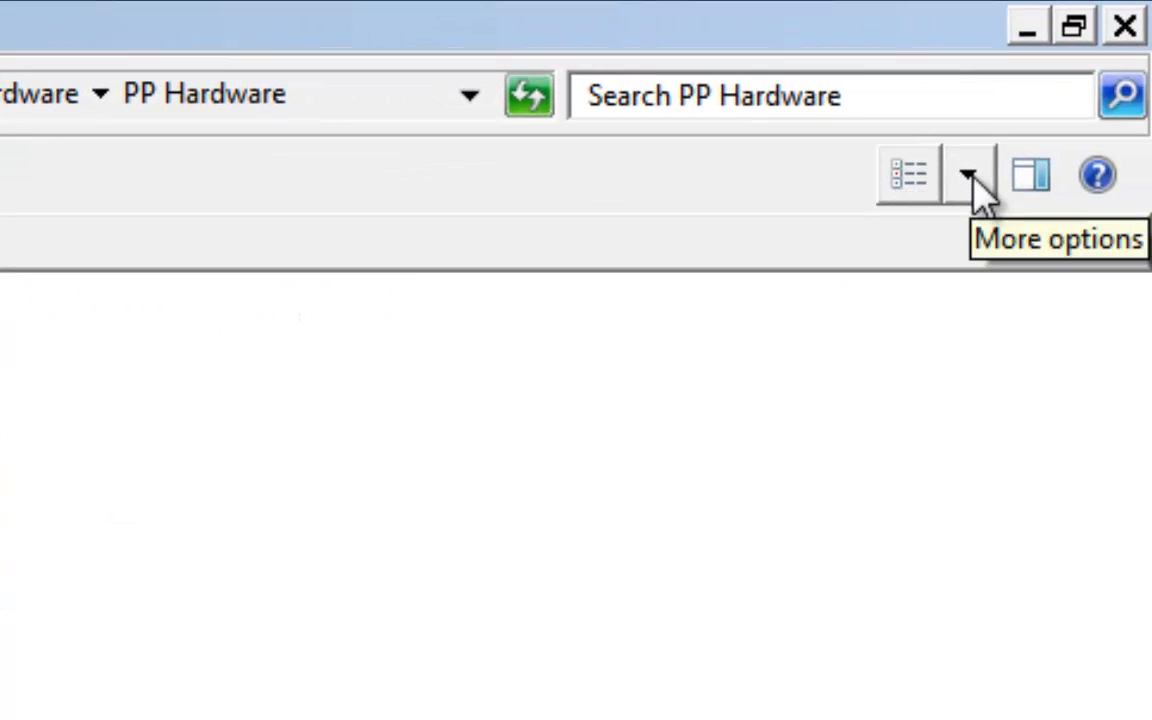
left_click(972, 178)
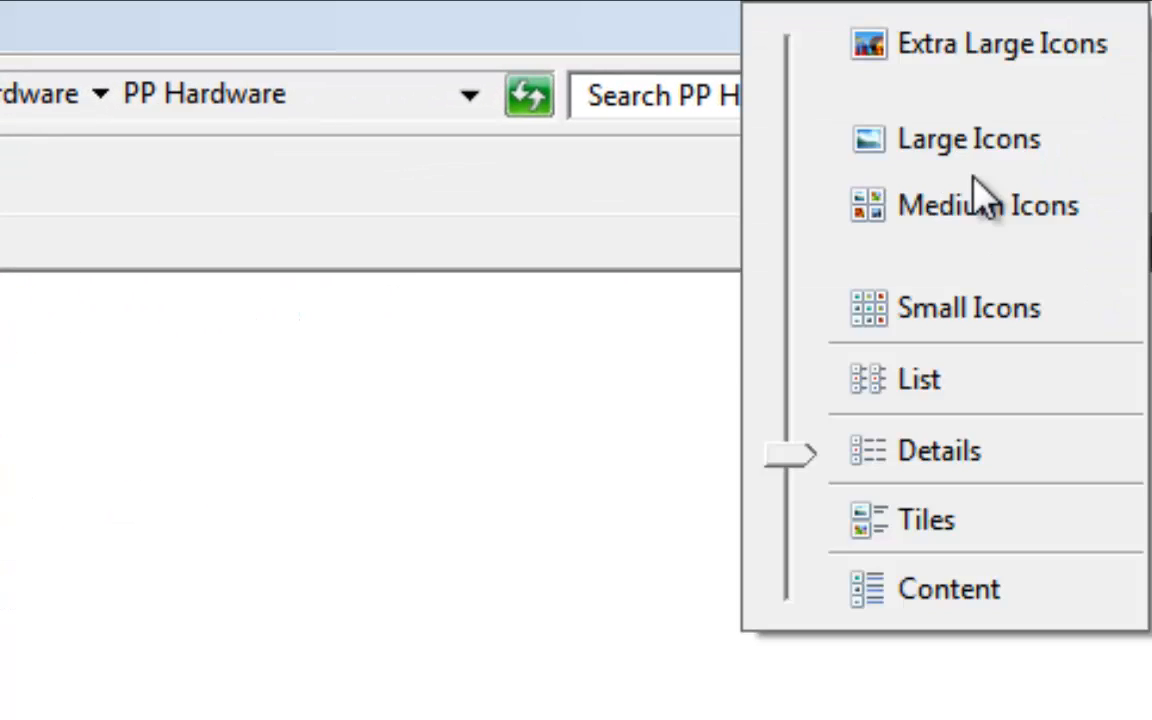
left_click(962, 150)
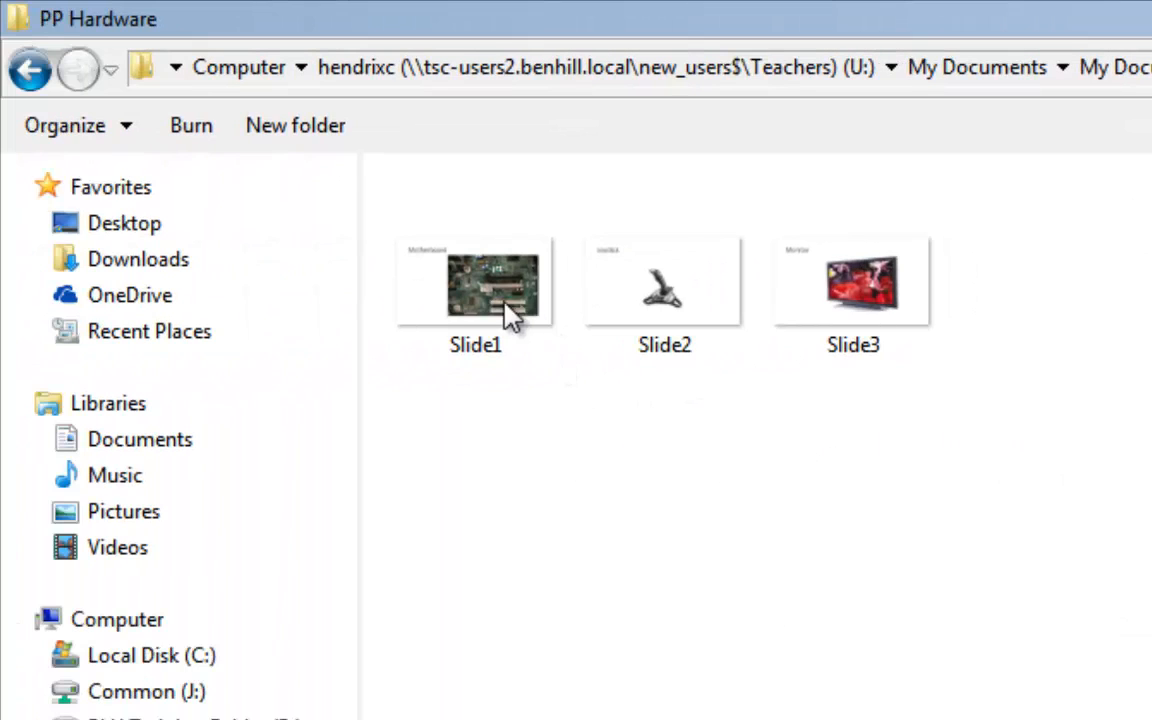
left_click(508, 242)
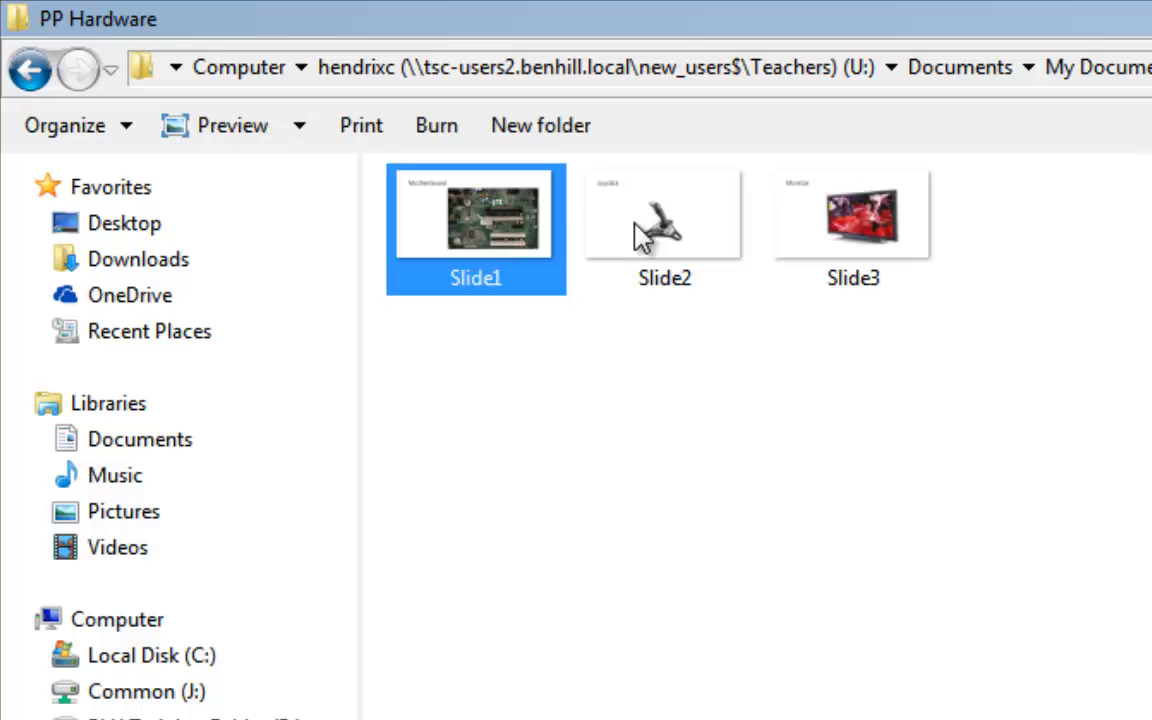
left_click(663, 252)
left_click(913, 255)
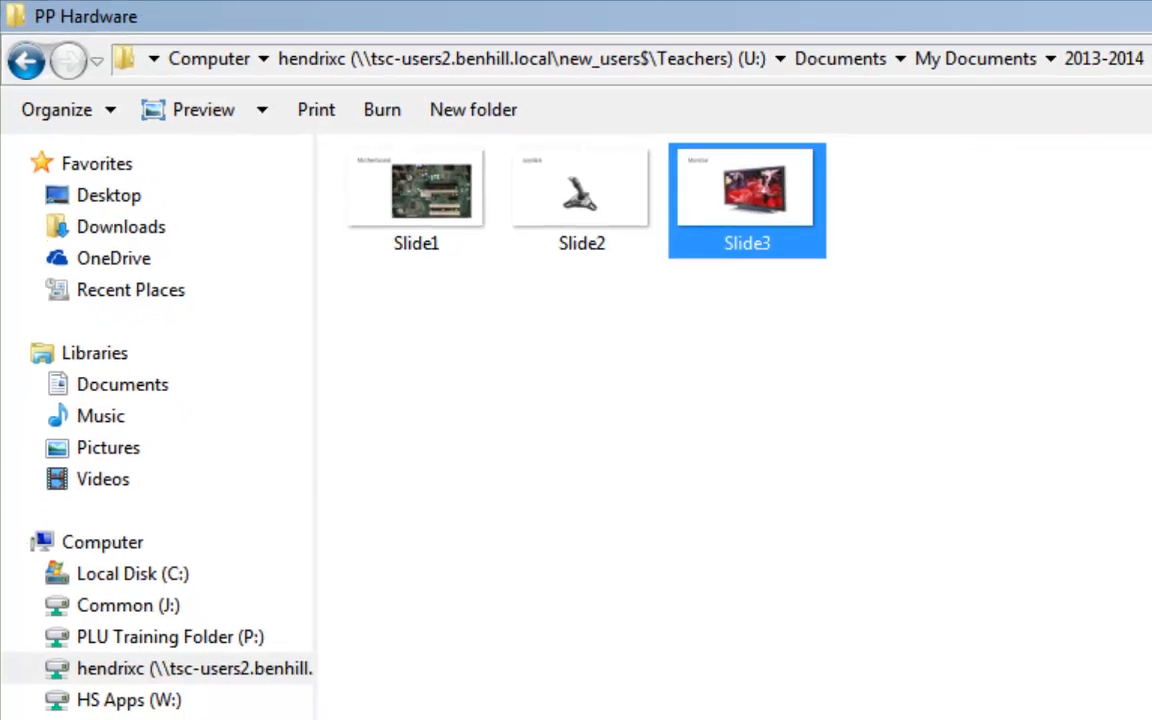
- Switch to narrable.com in Firefox and open the sign-up form for the free Teacher plan
left_click(290, 703)
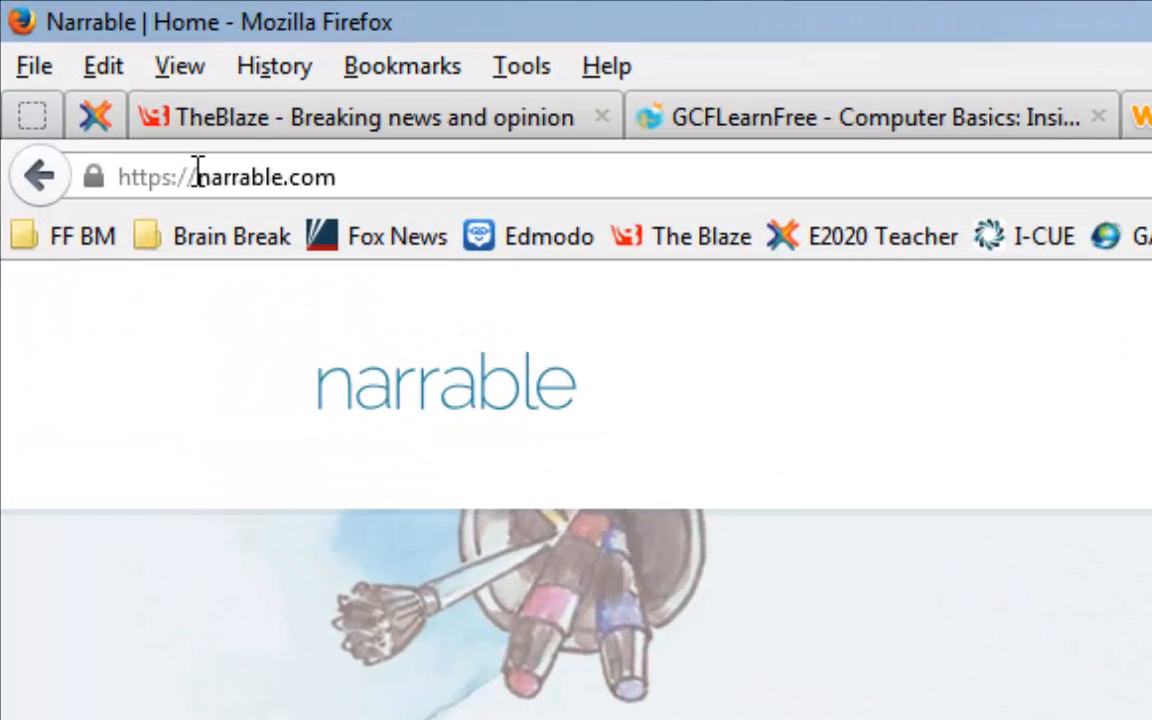
left_click_drag(79, 68, 94, 66)
left_click_drag(233, 168, 365, 178)
left_click(367, 177)
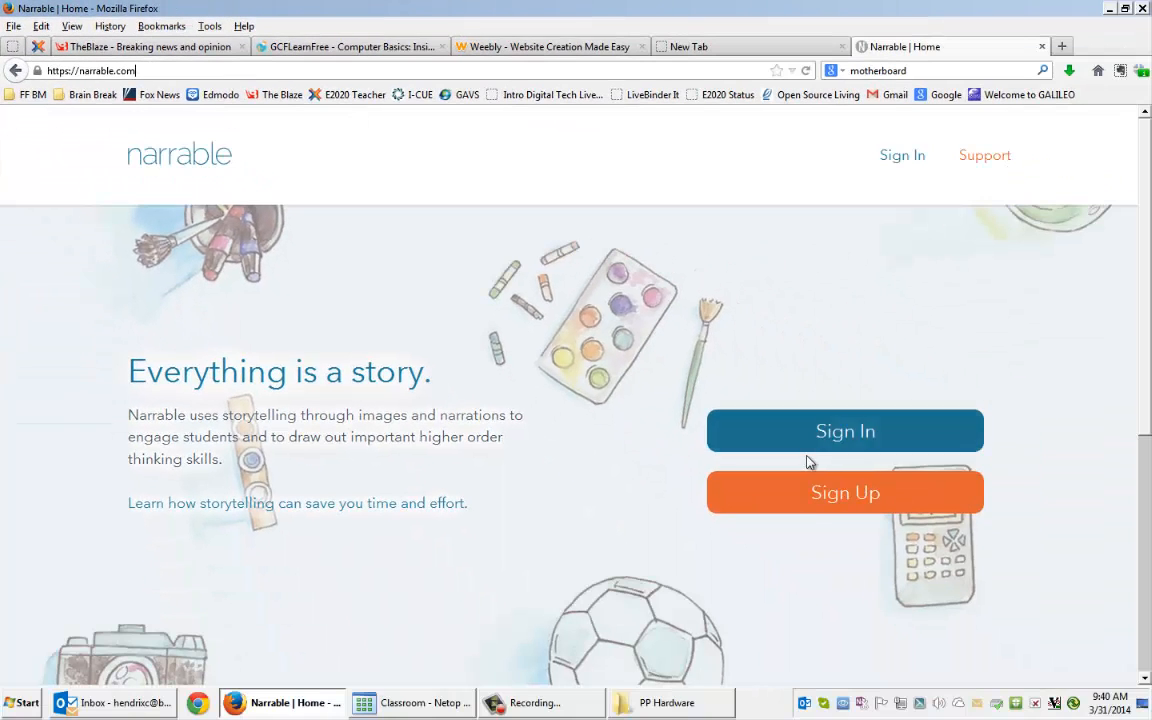
left_click(857, 500)
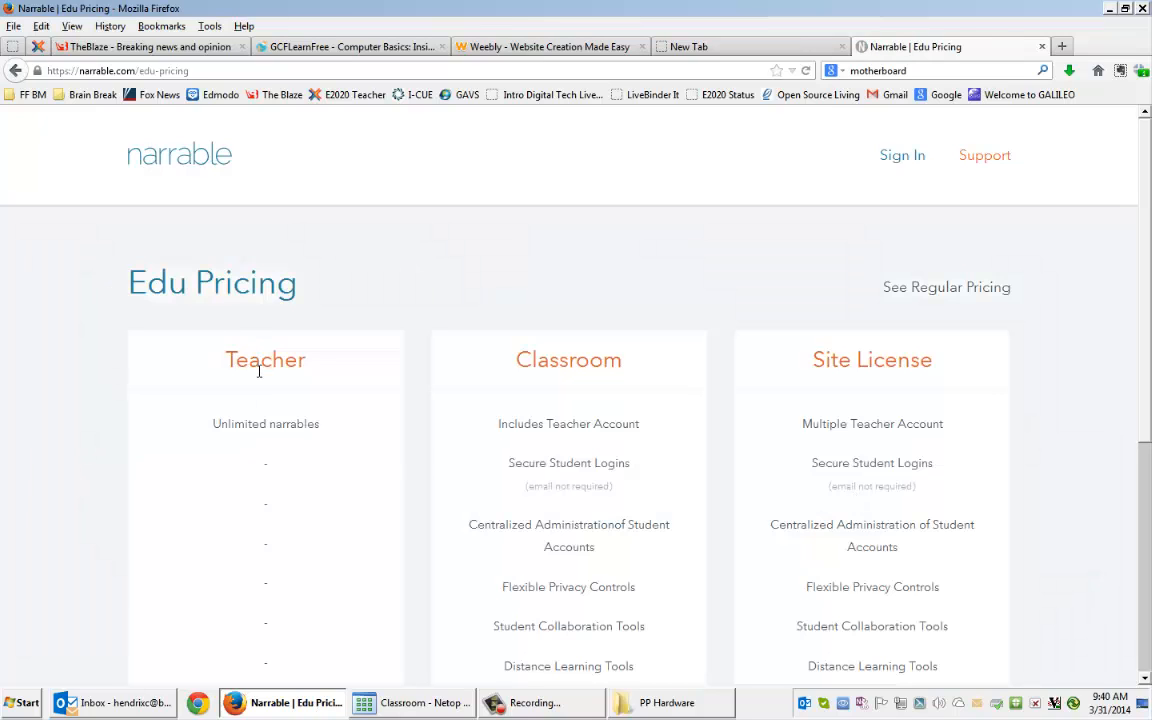
scroll(258, 370, "down", 5)
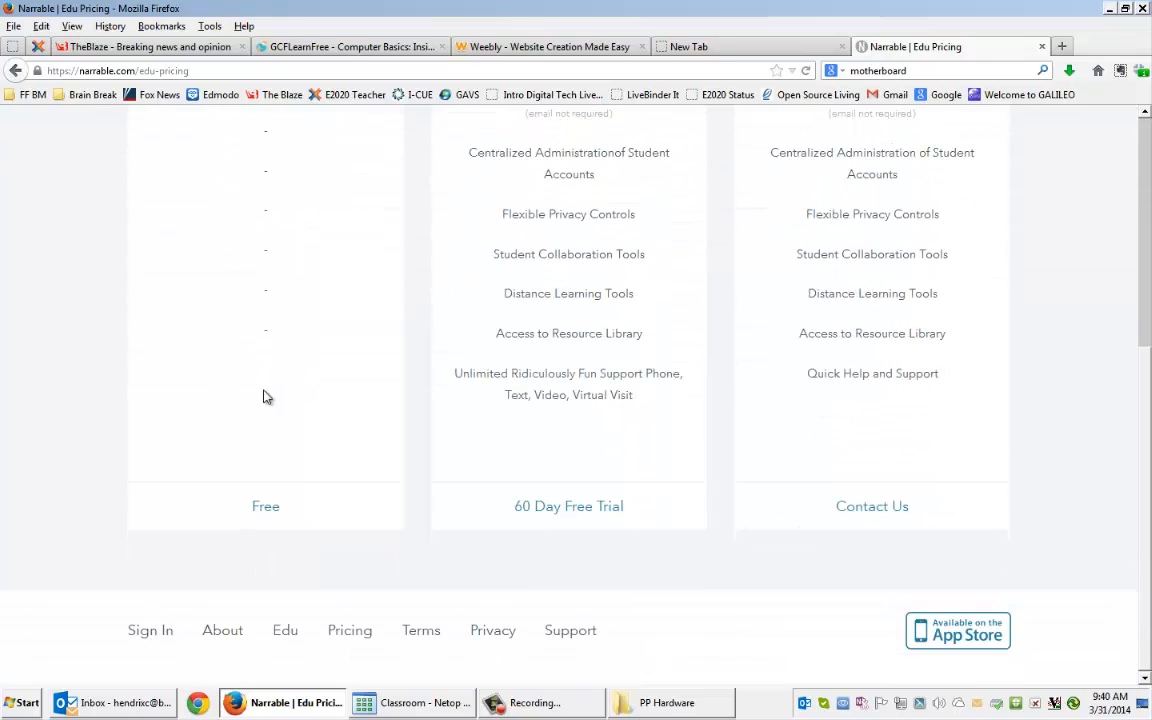
left_click(271, 510)
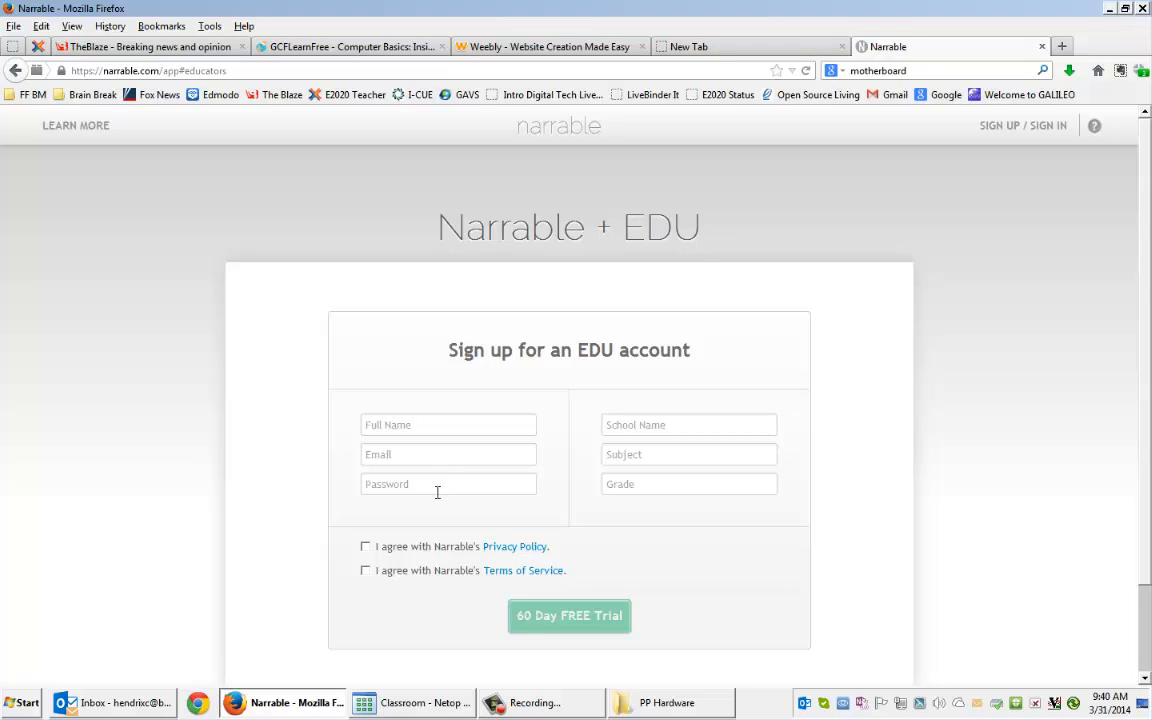
- Review the EDU account sign-up form, including its School Name, Subject and Grade fields
left_click(706, 427)
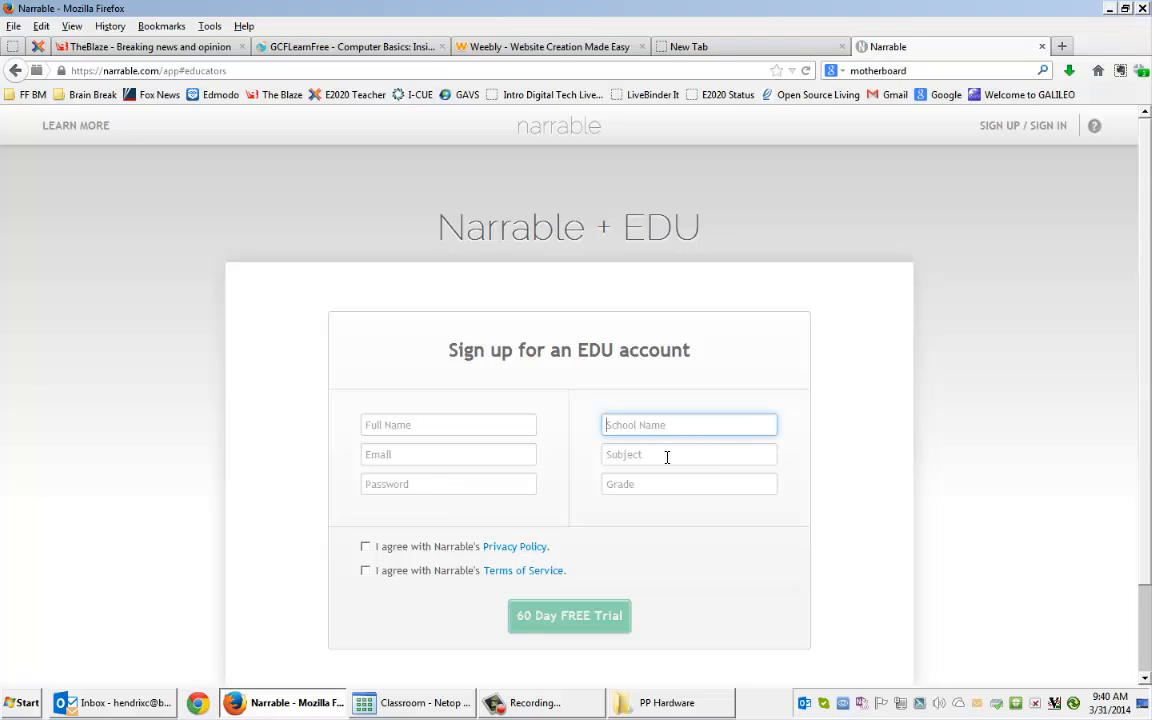
left_click(667, 457)
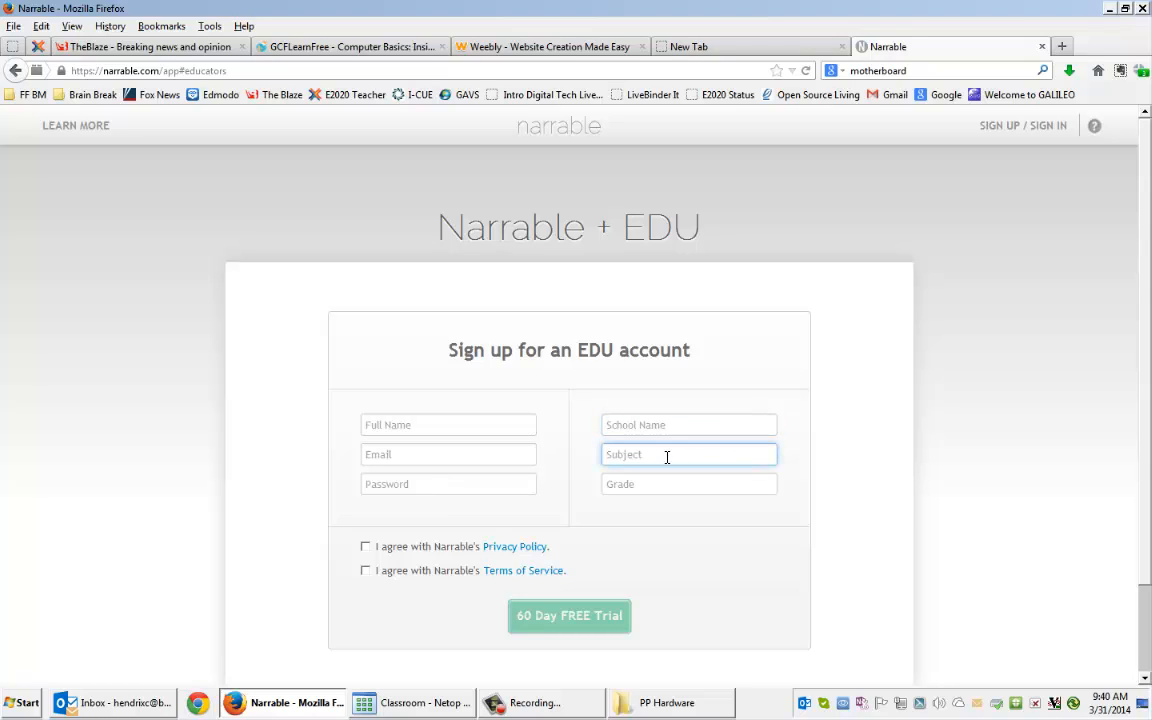
left_click(650, 487)
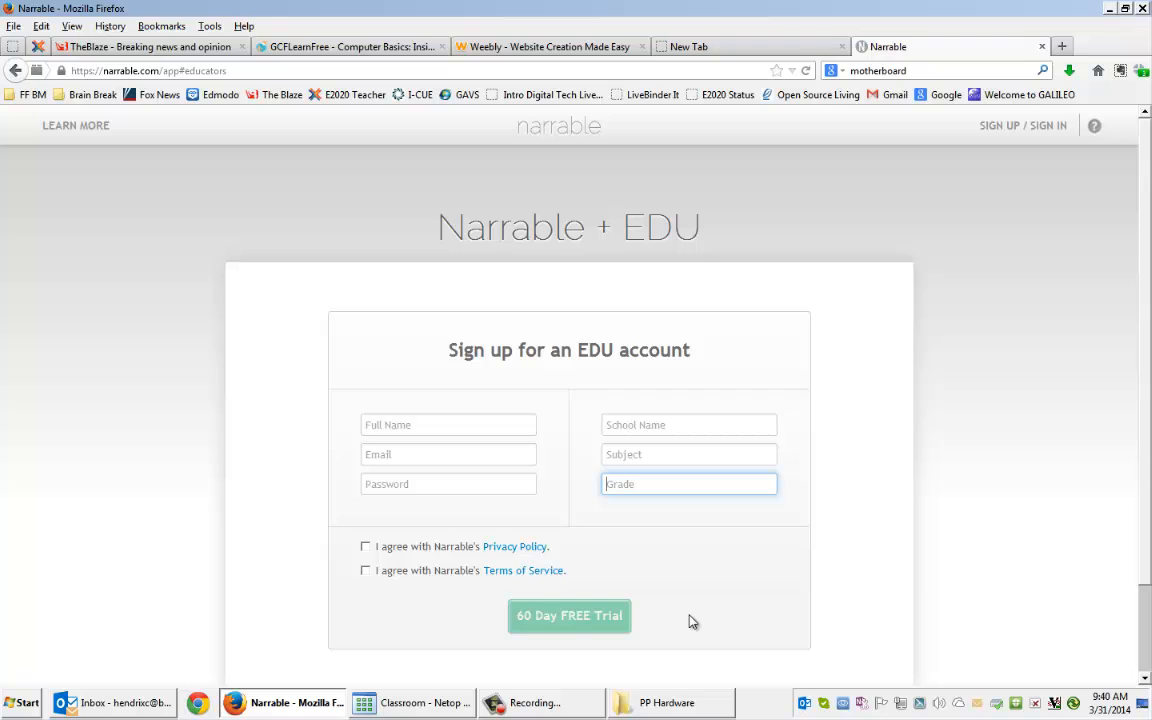
scroll(777, 548, "down", 2)
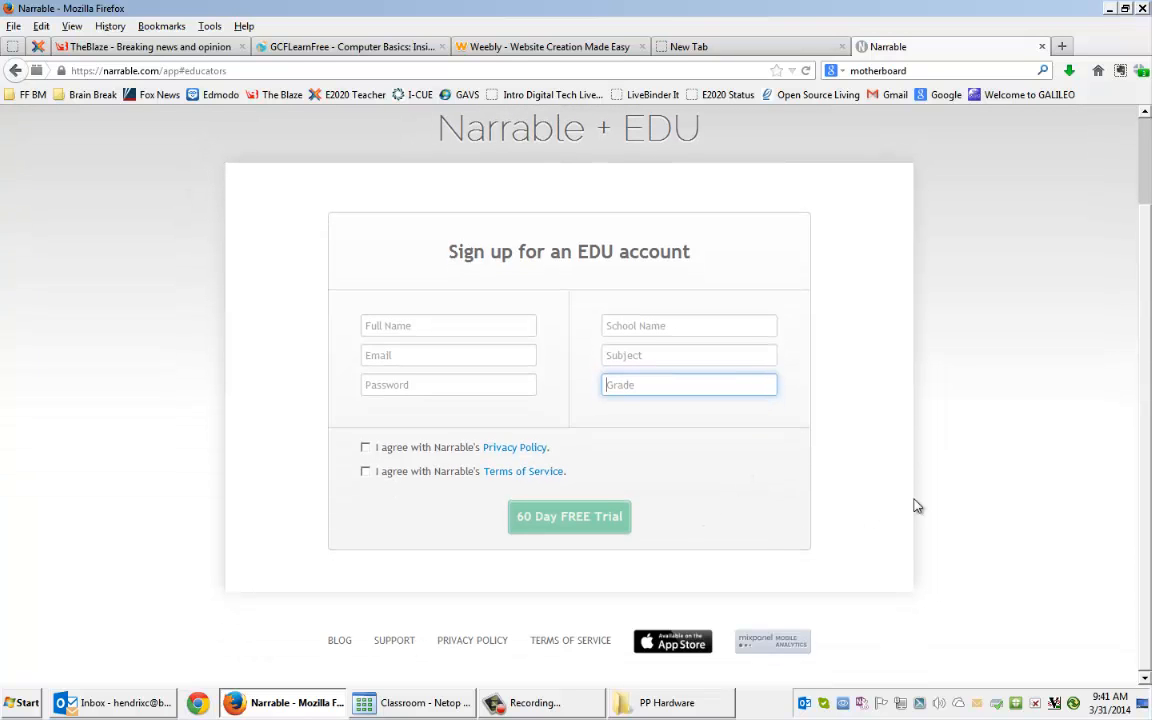
- Sign in to Narrable with the teacher's existing Google account
scroll(868, 532, "up", 2)
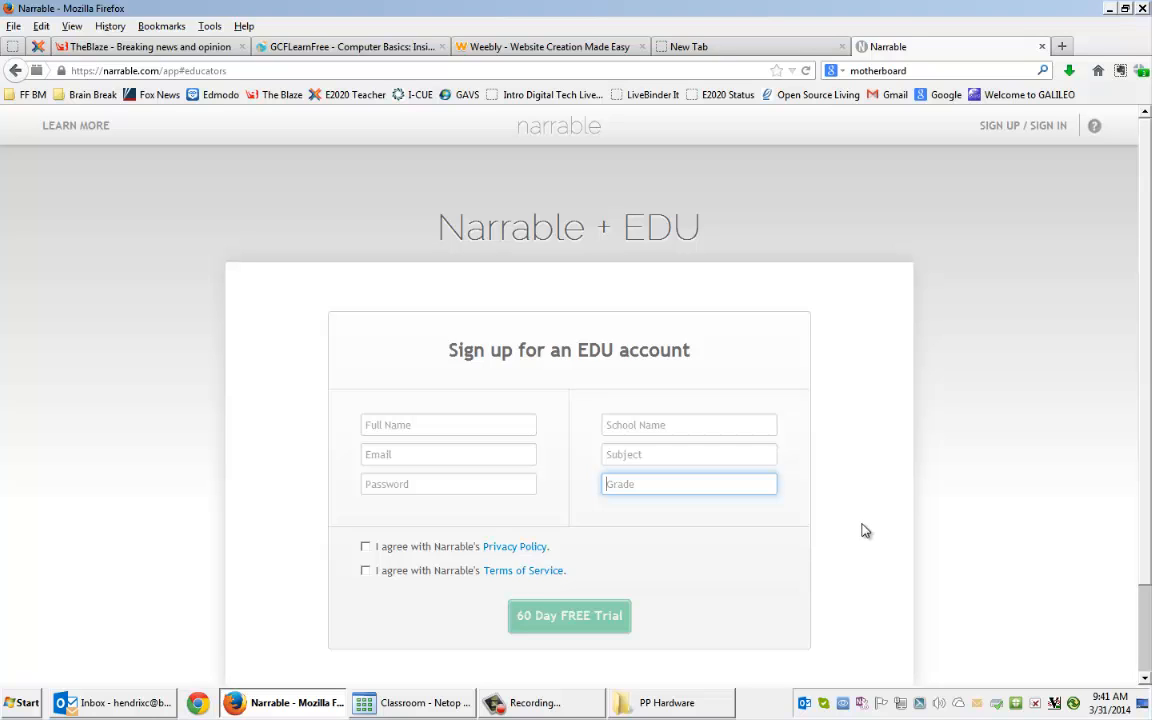
left_click(1040, 132)
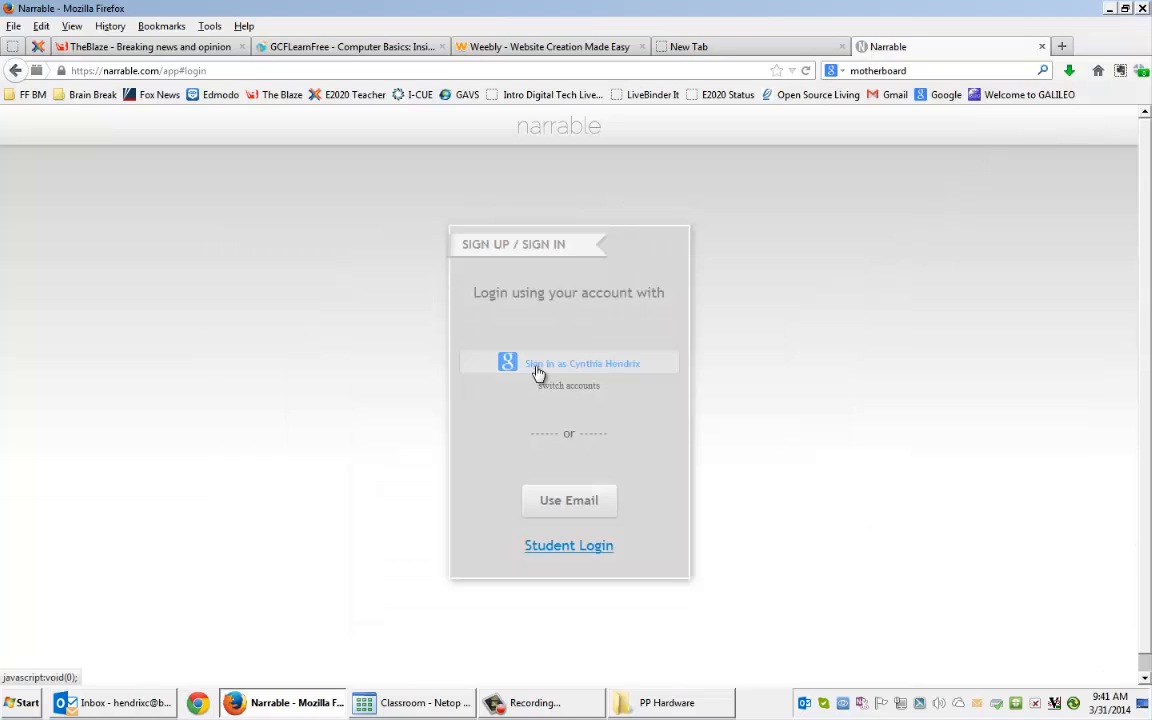
left_click(630, 366)
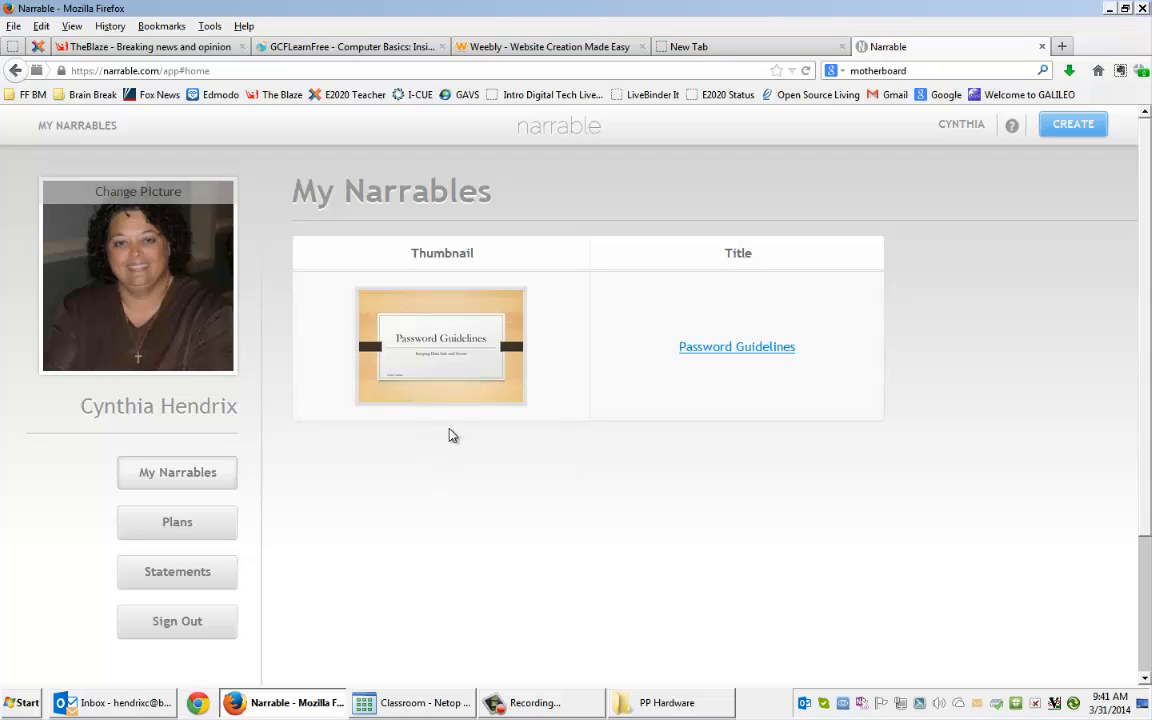
- Open the Password Guidelines narrable, hide its playback hint permanently, and sample its narration and opening slides
left_click(438, 353)
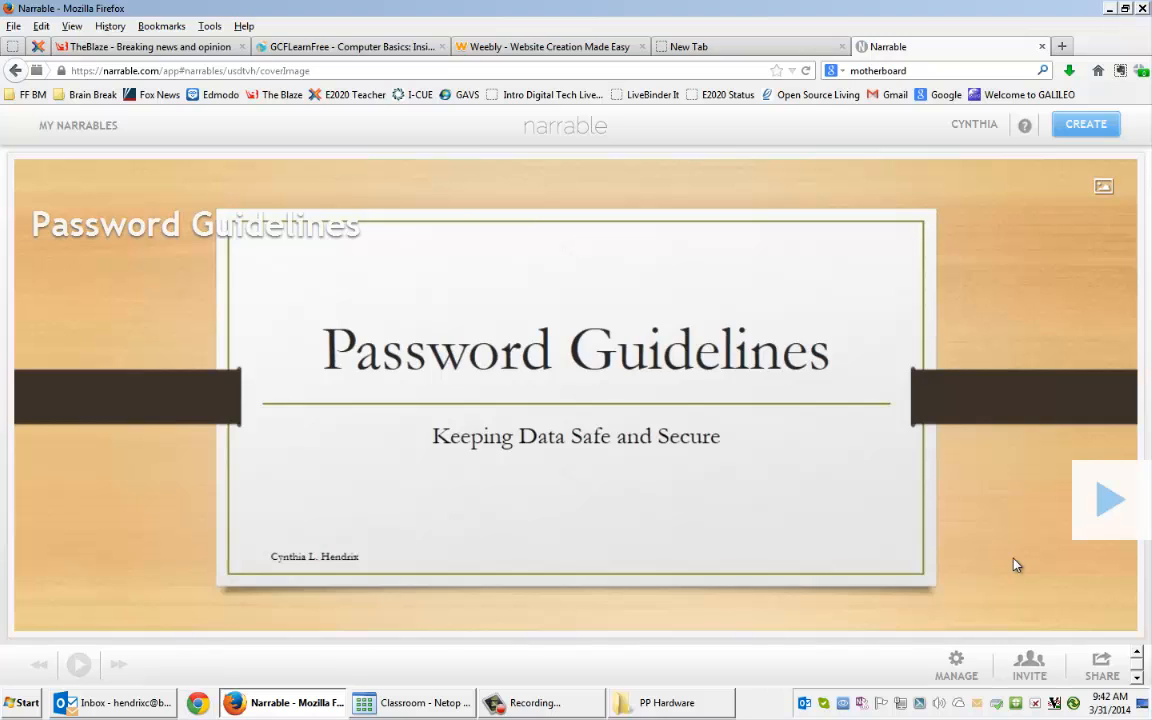
left_click(1110, 511)
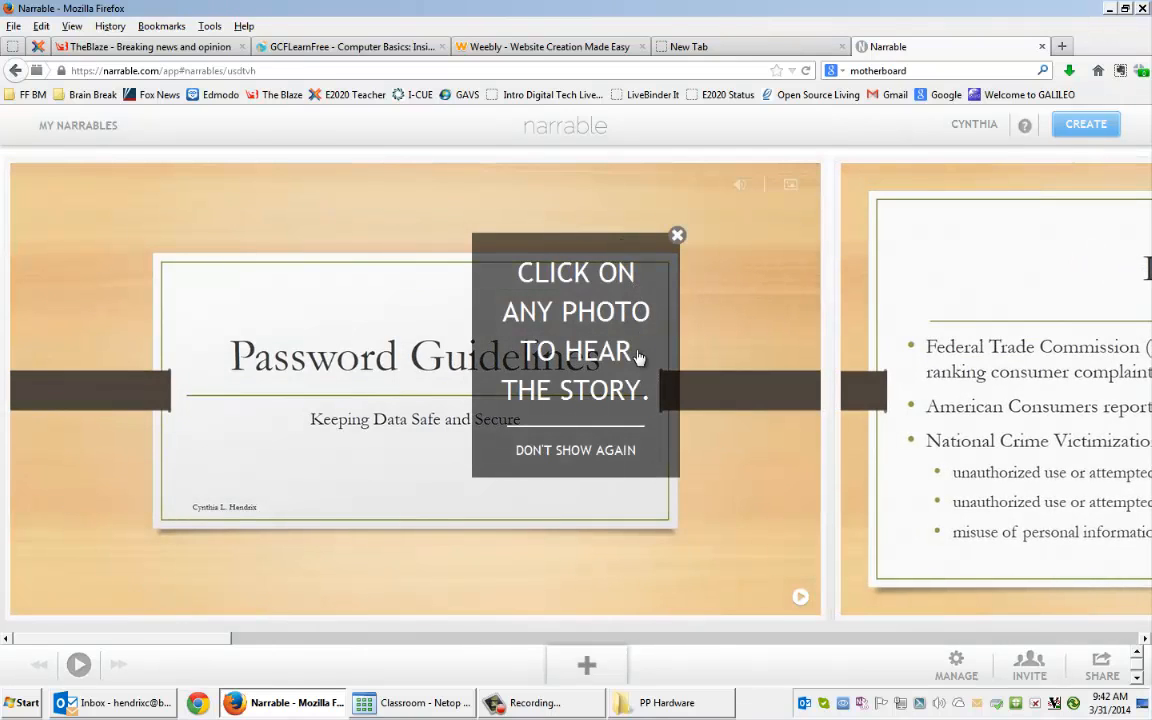
left_click(528, 452)
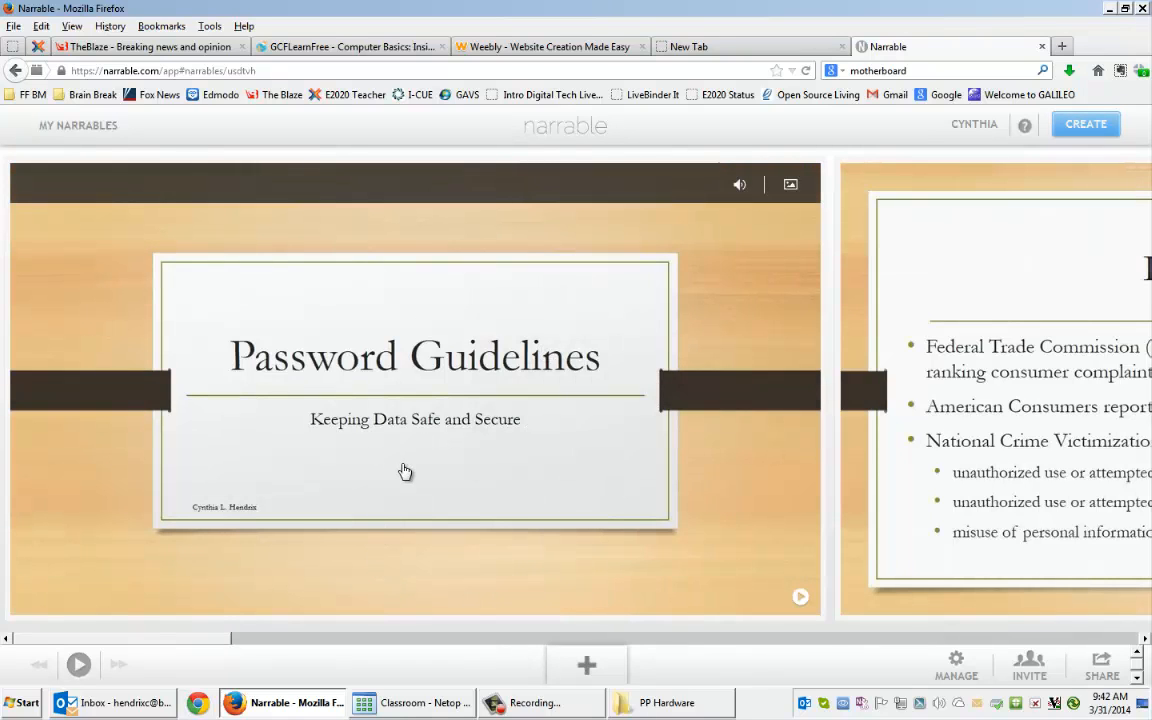
left_click(433, 603)
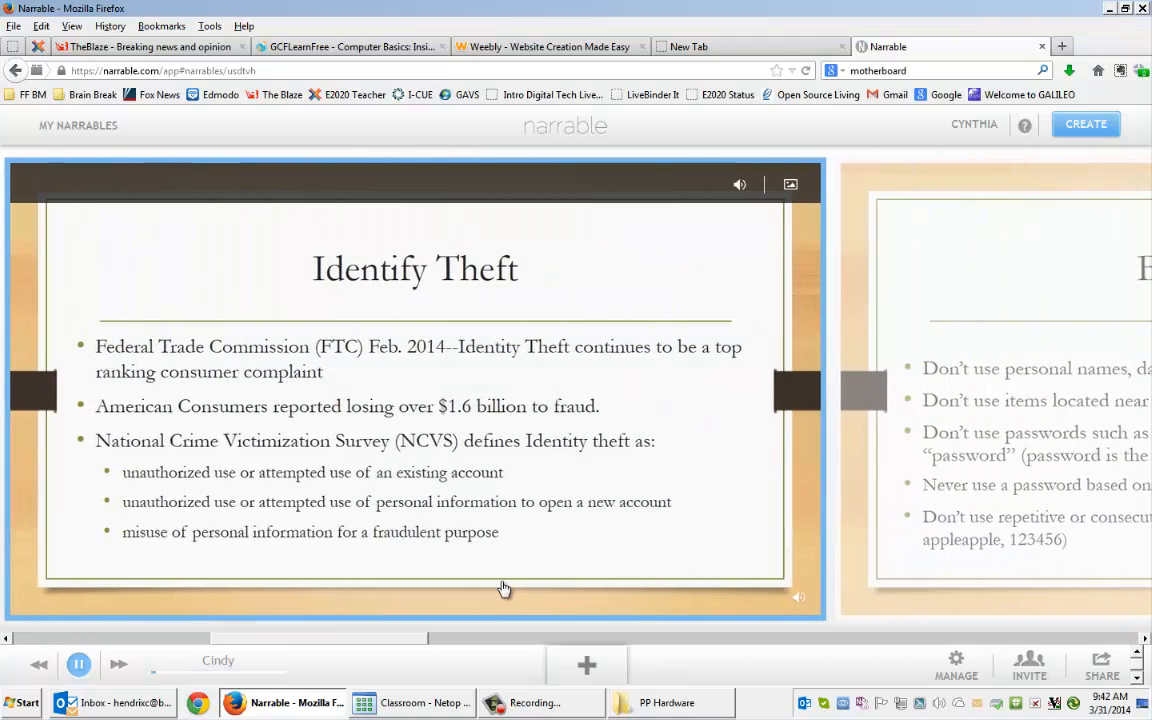
left_click(78, 664)
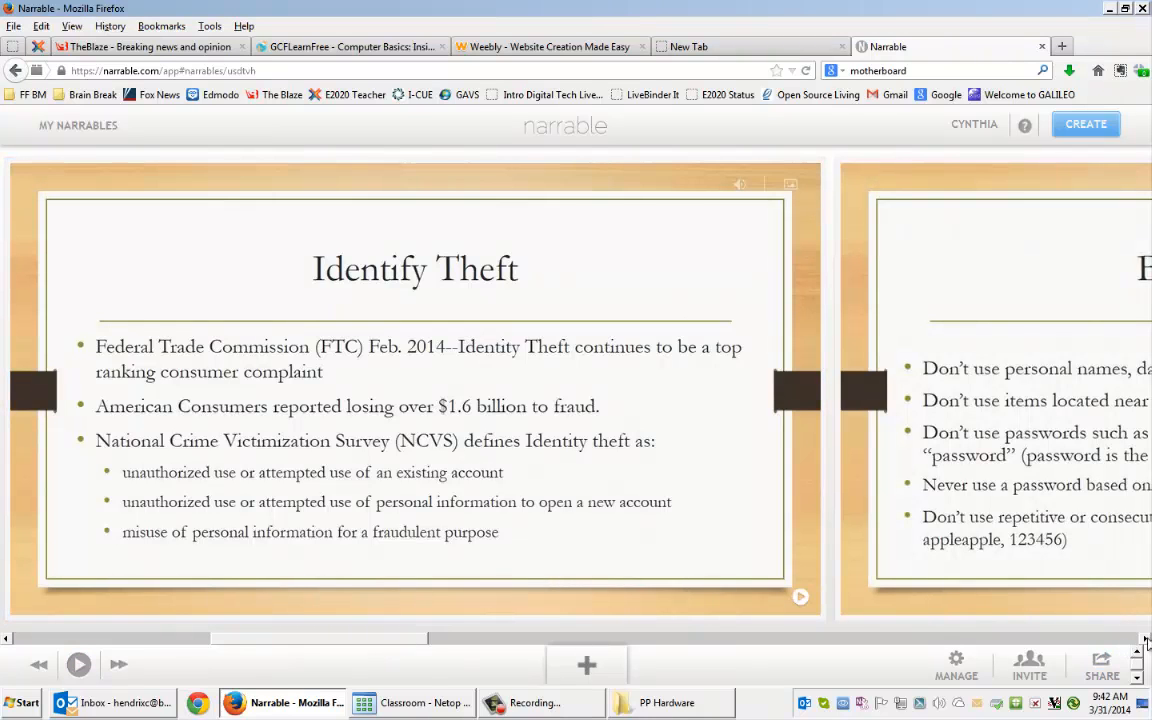
left_click(1146, 638)
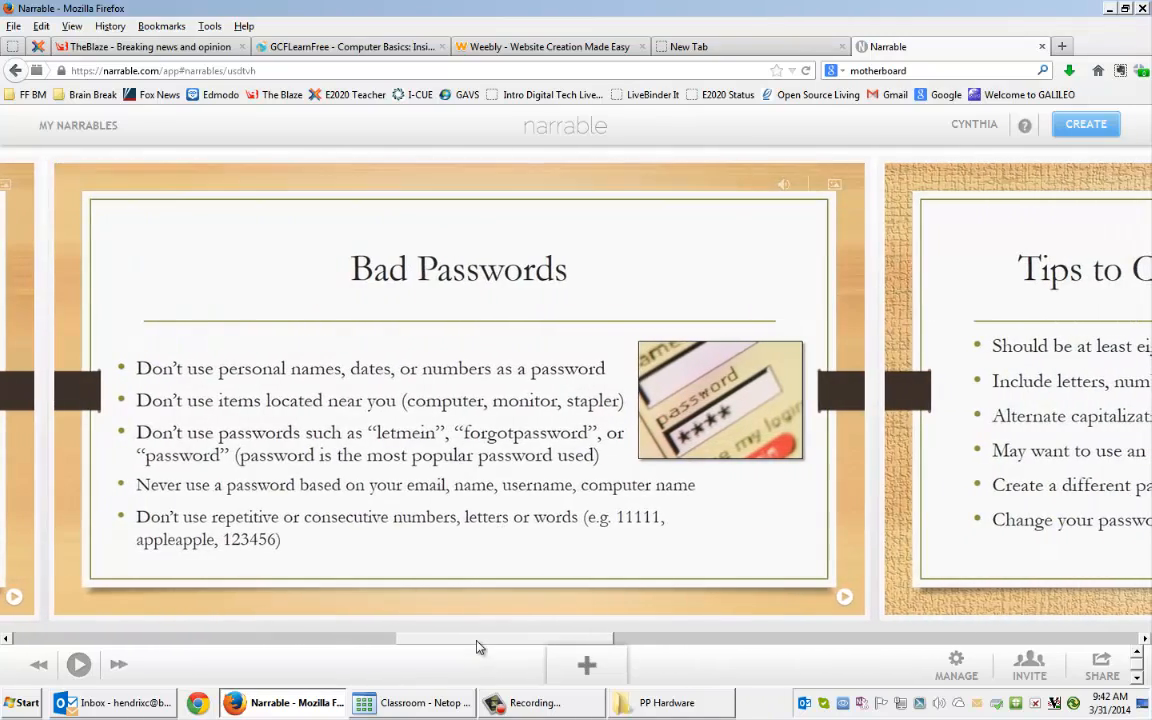
left_click_drag(478, 645, 12, 652)
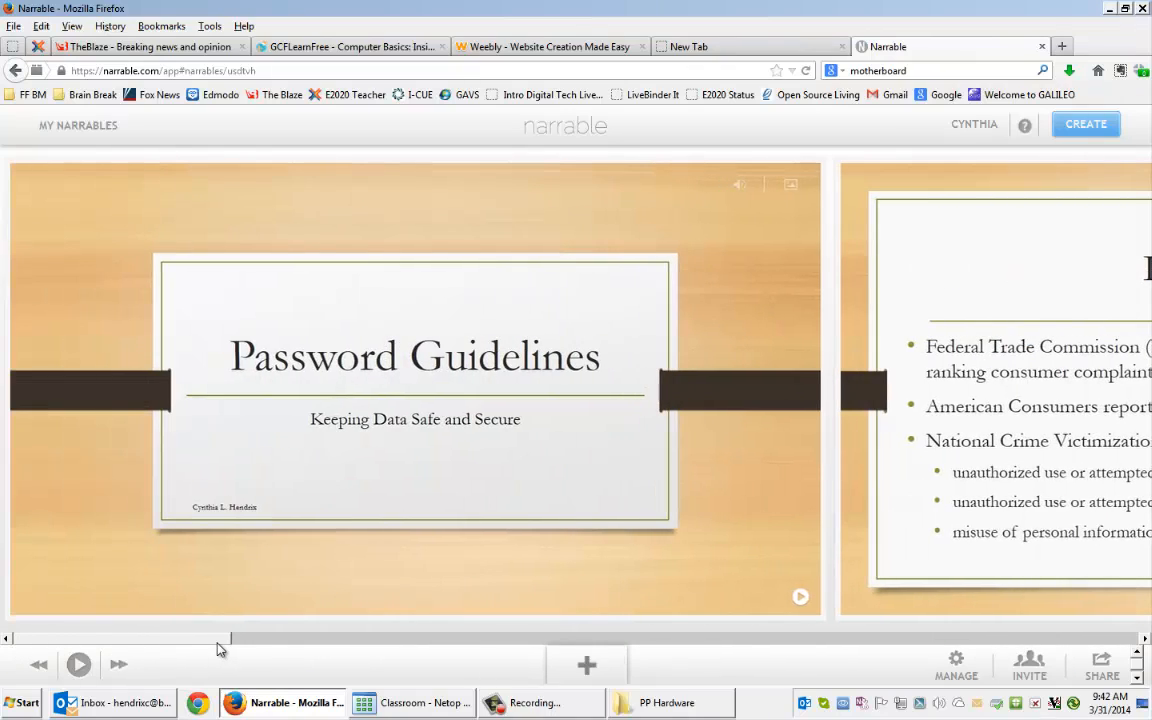
- Start creating a new narrable and browse to the PP Hardware folder inside Computer Hardware for the image upload
left_click(1096, 132)
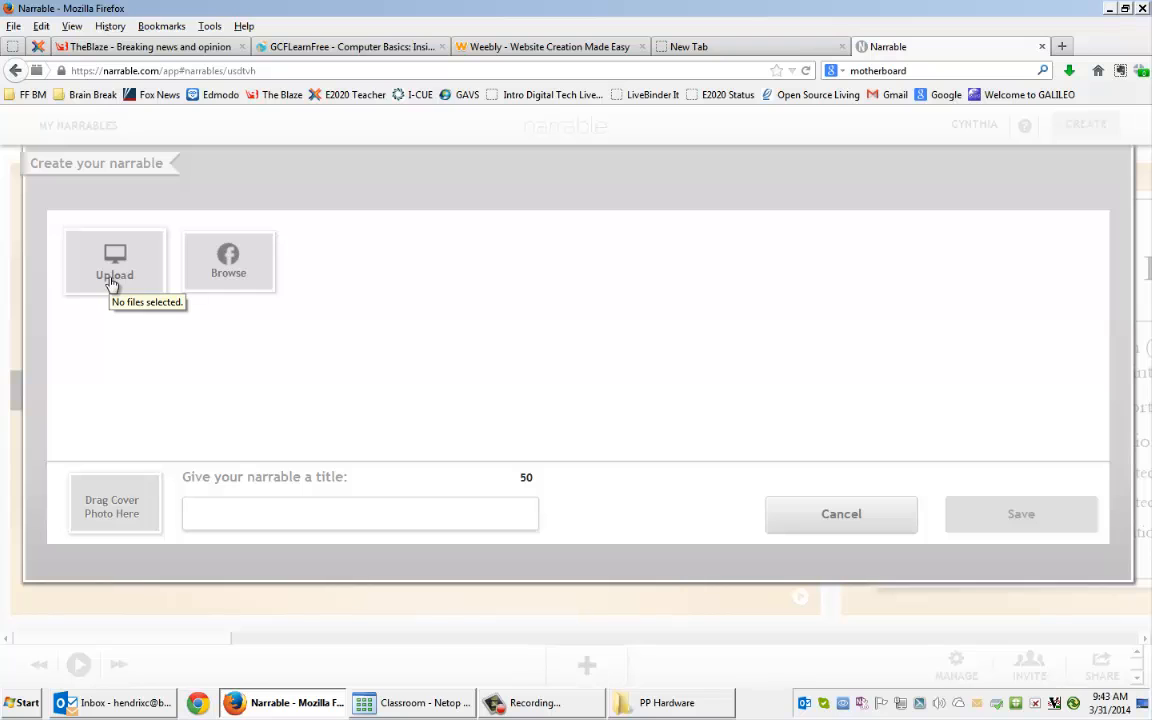
left_click(113, 284)
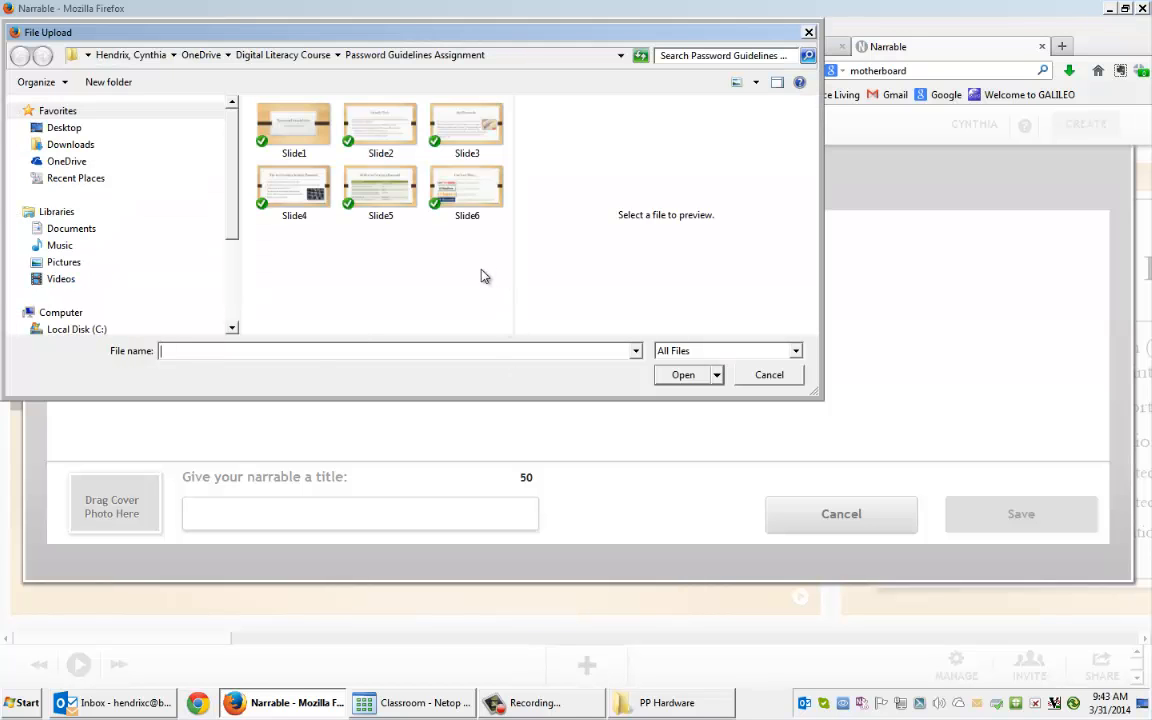
left_click(75, 230)
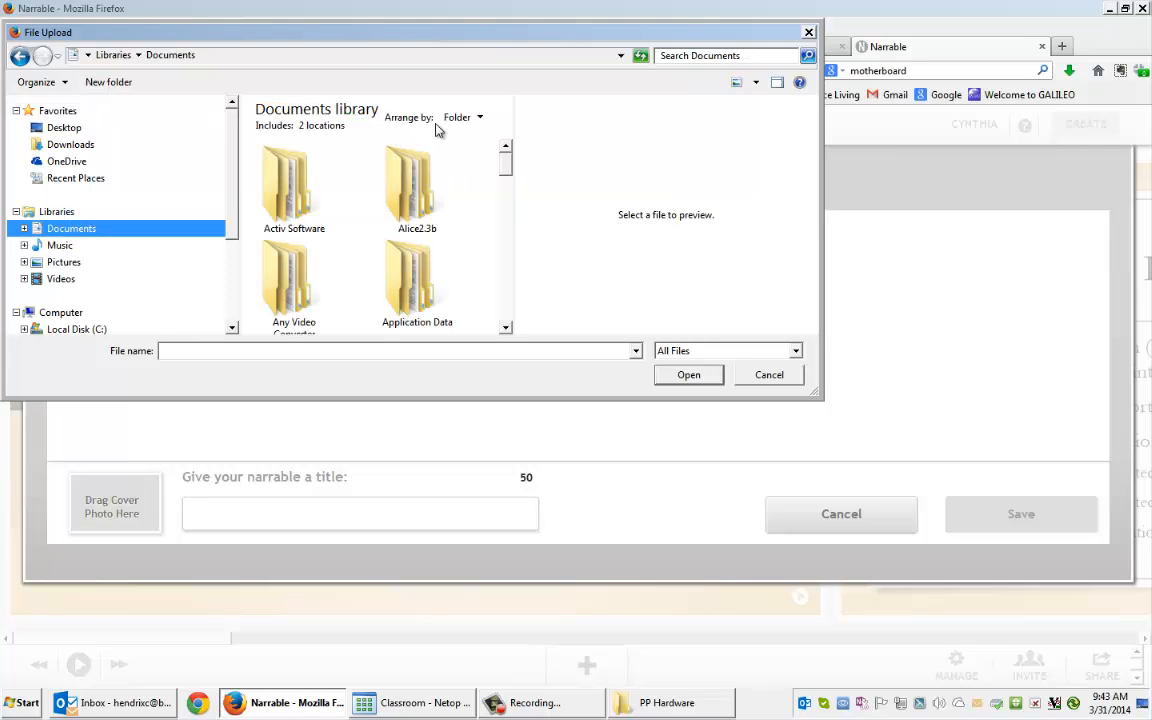
left_click_drag(507, 150, 512, 224)
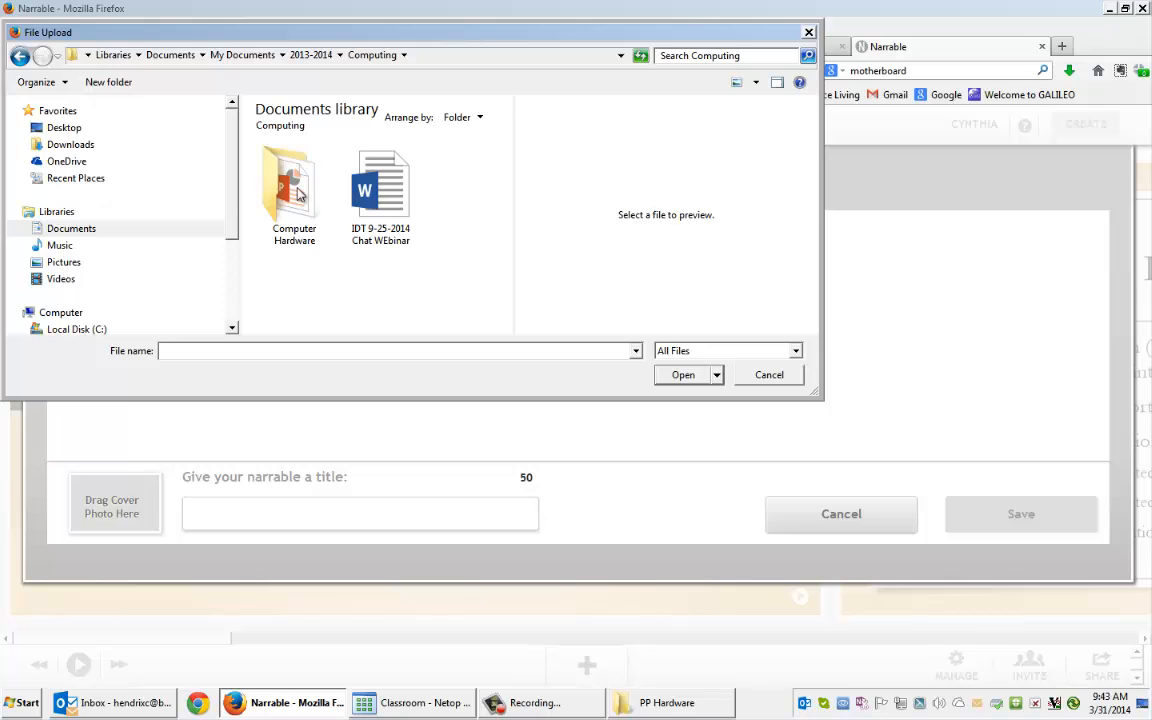
double_click(292, 196)
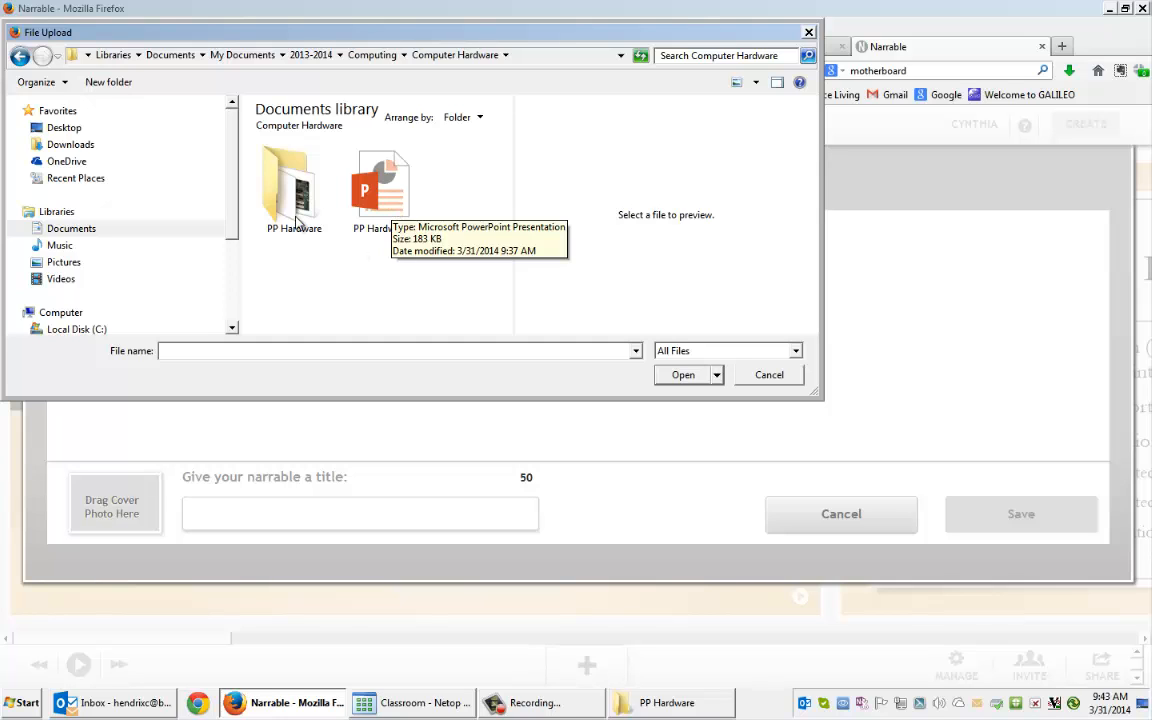
double_click(268, 197)
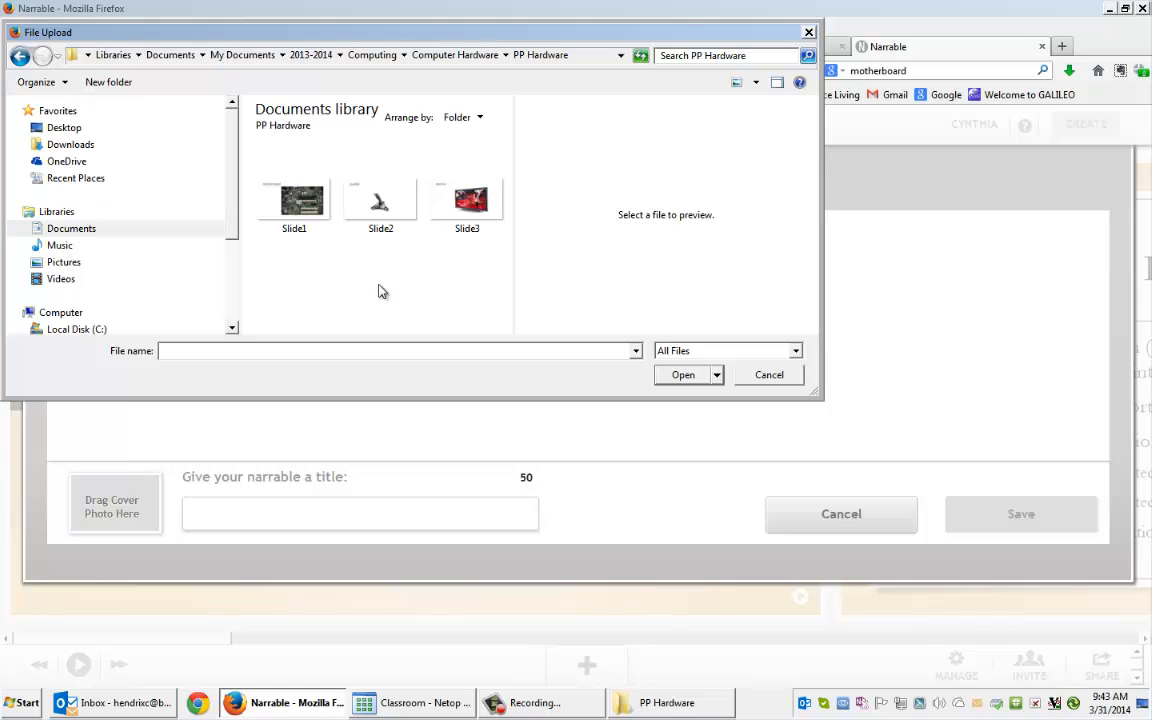
- Upload Slide1, Slide2 and Slide3 from the PP Hardware folder to the new narrable
left_click(281, 214)
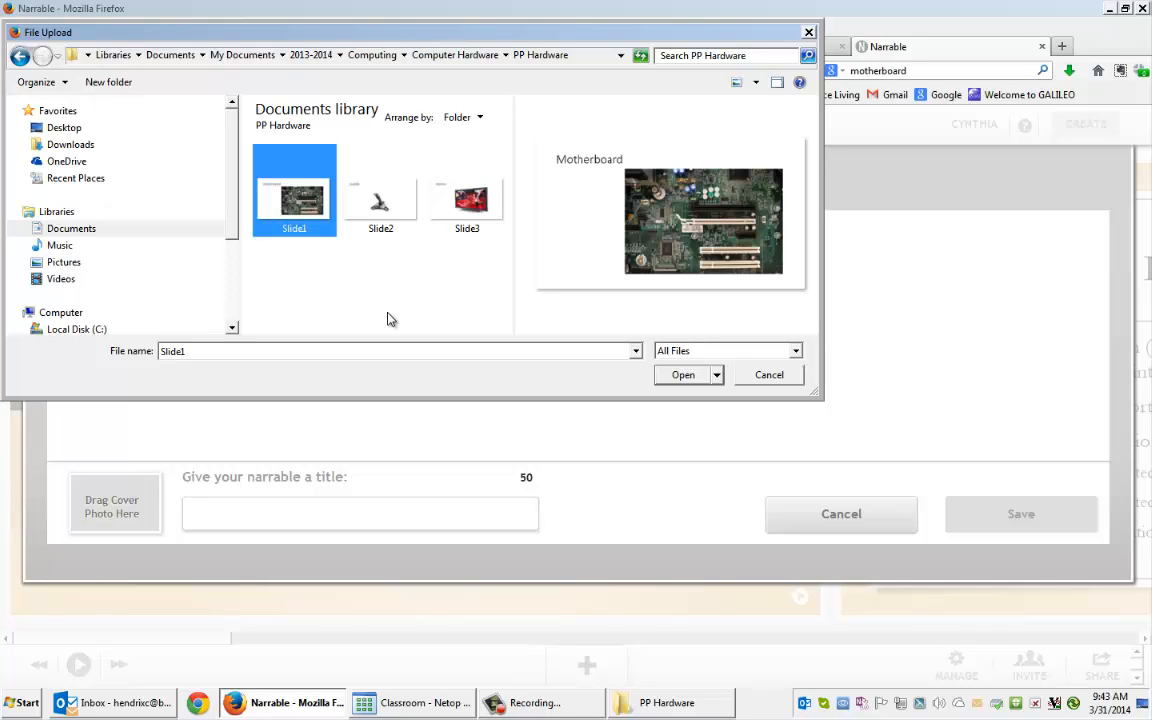
left_click(473, 207, "shift")
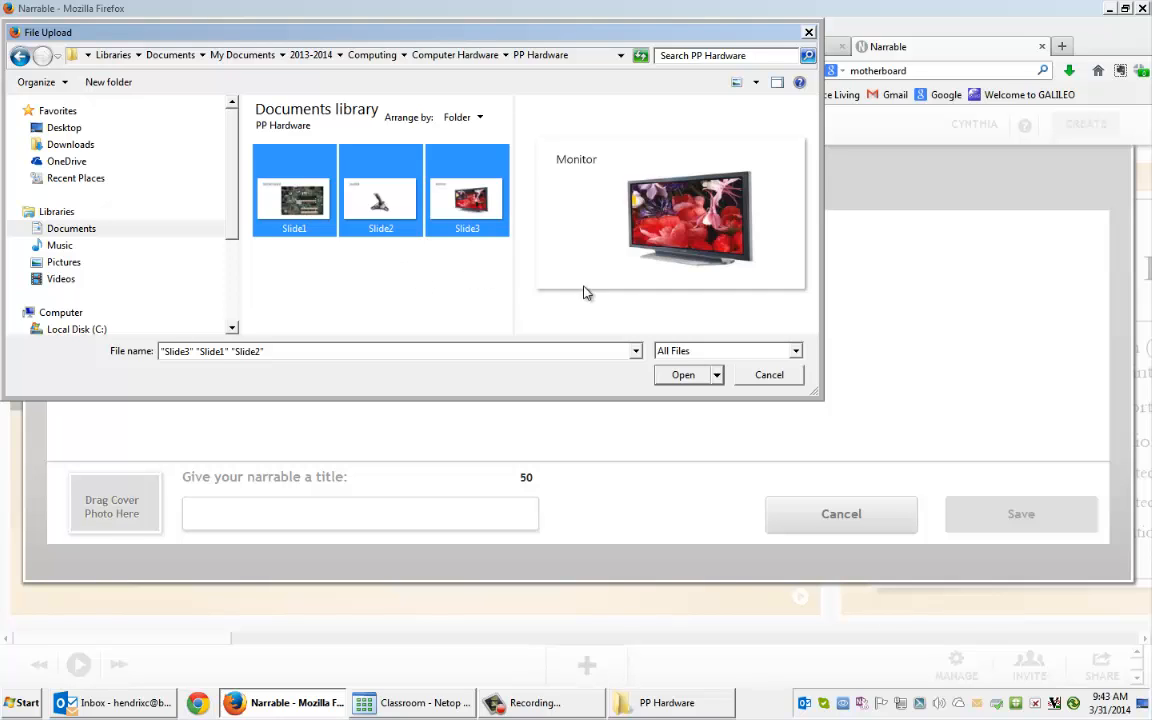
left_click(681, 375)
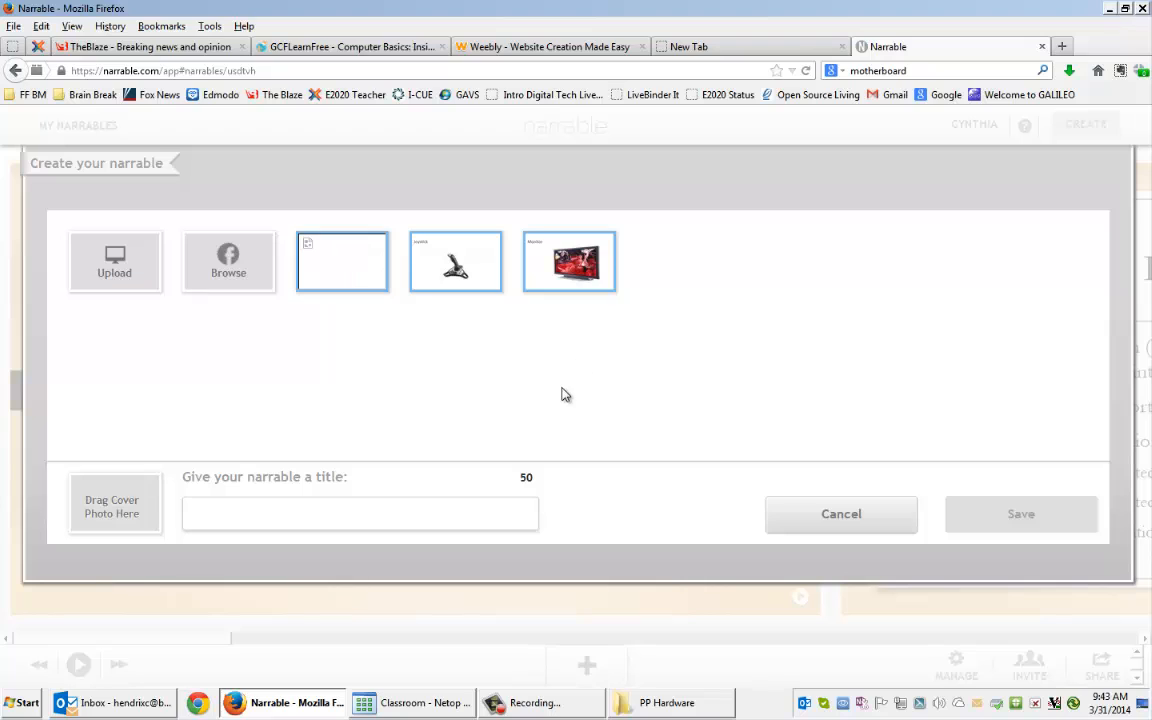
mouse_move(498, 268)
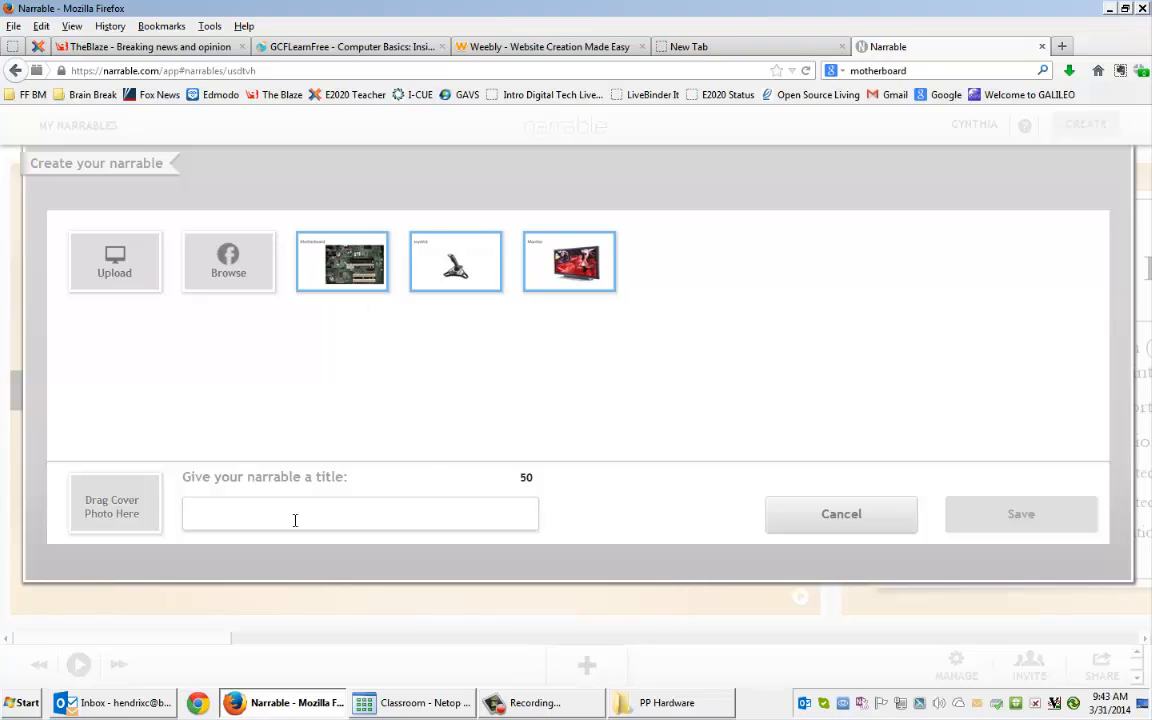
- Title the narrable Computer Hardware, set the Motherboard slide as its cover photo, and save it
left_click(233, 515)
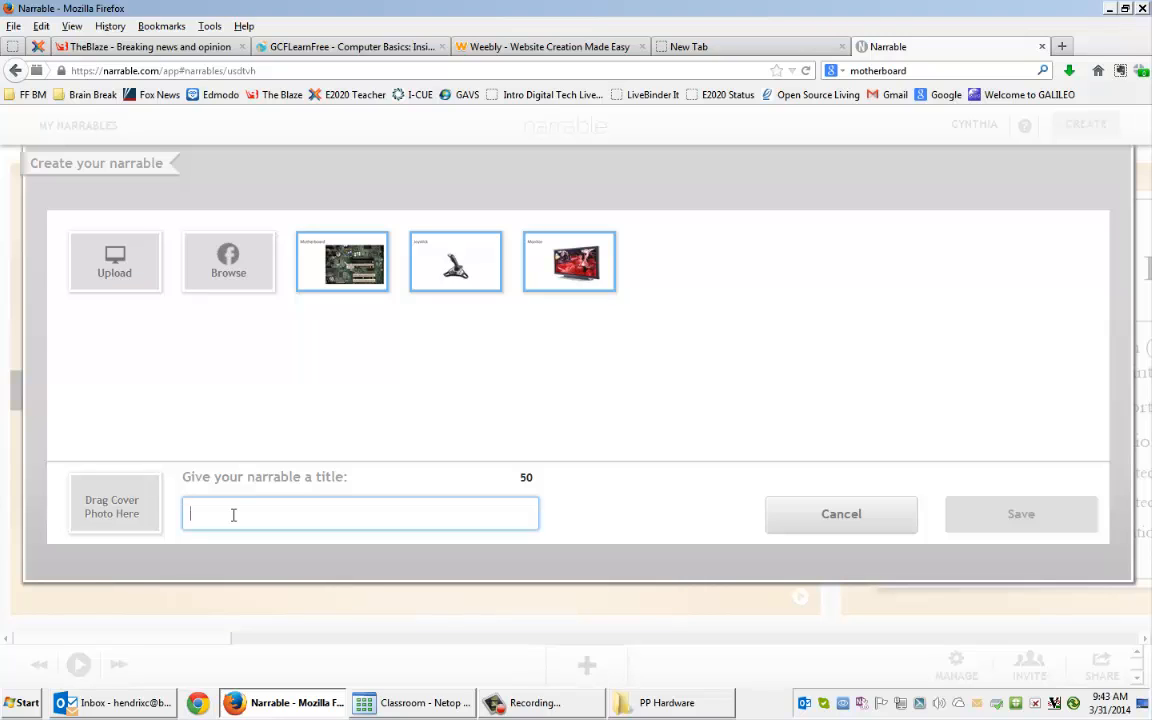
type("Computer Hardware")
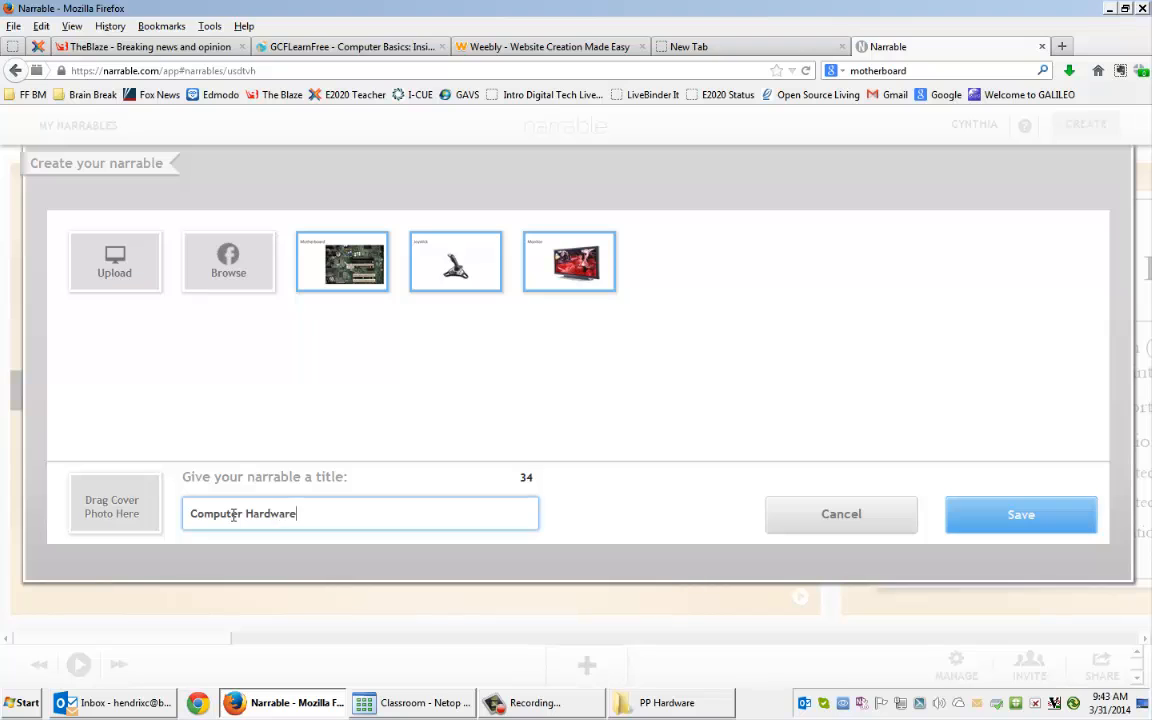
mouse_move(368, 244)
left_click_drag(343, 265, 113, 498)
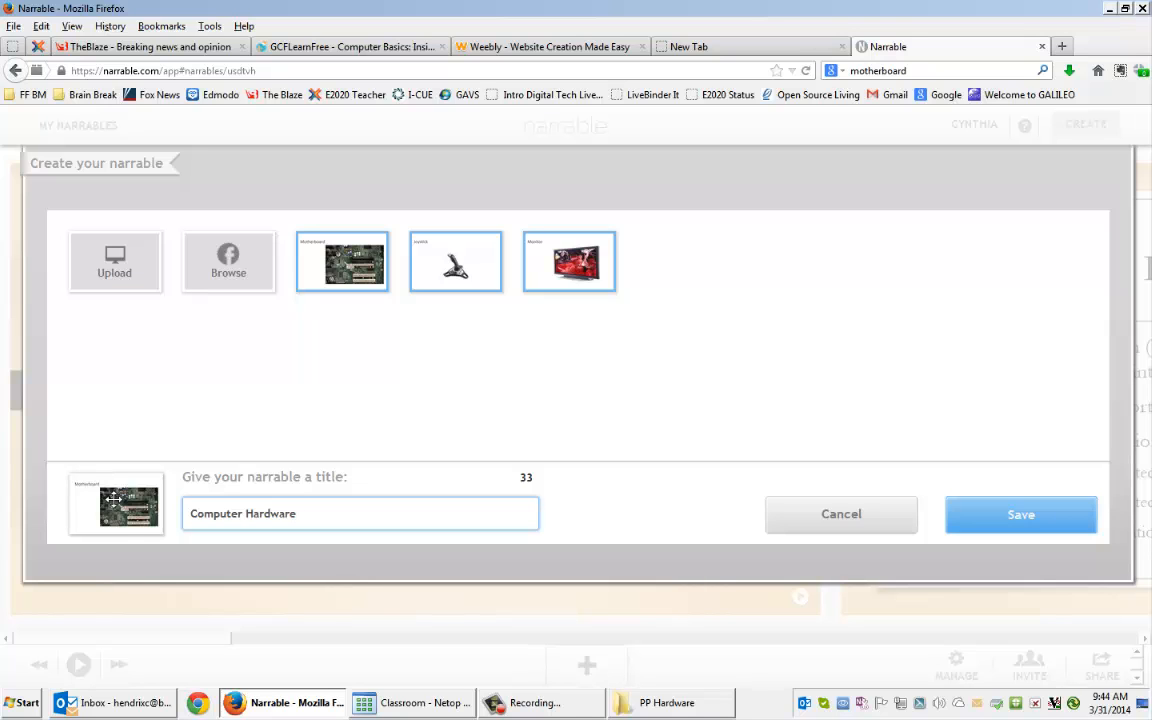
left_click(1012, 528)
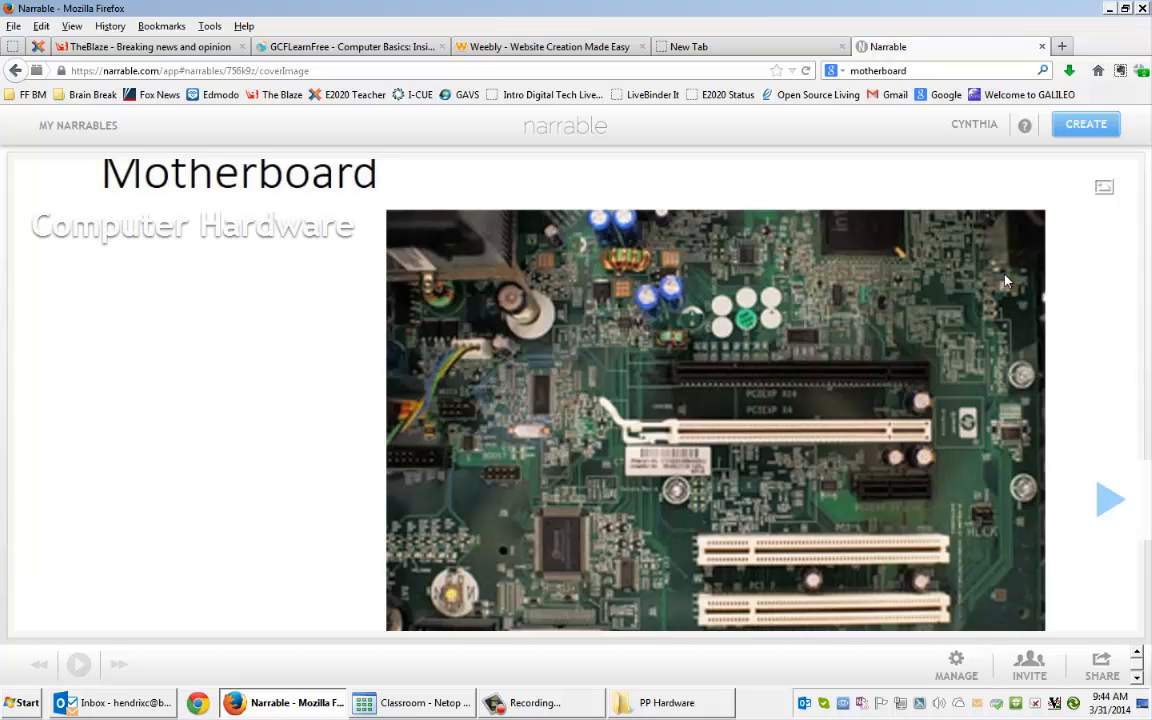
- Check the cover photo's options, open the narrable's slides, and move the Motherboard photo ahead of the Joystick photo
left_click(1105, 192)
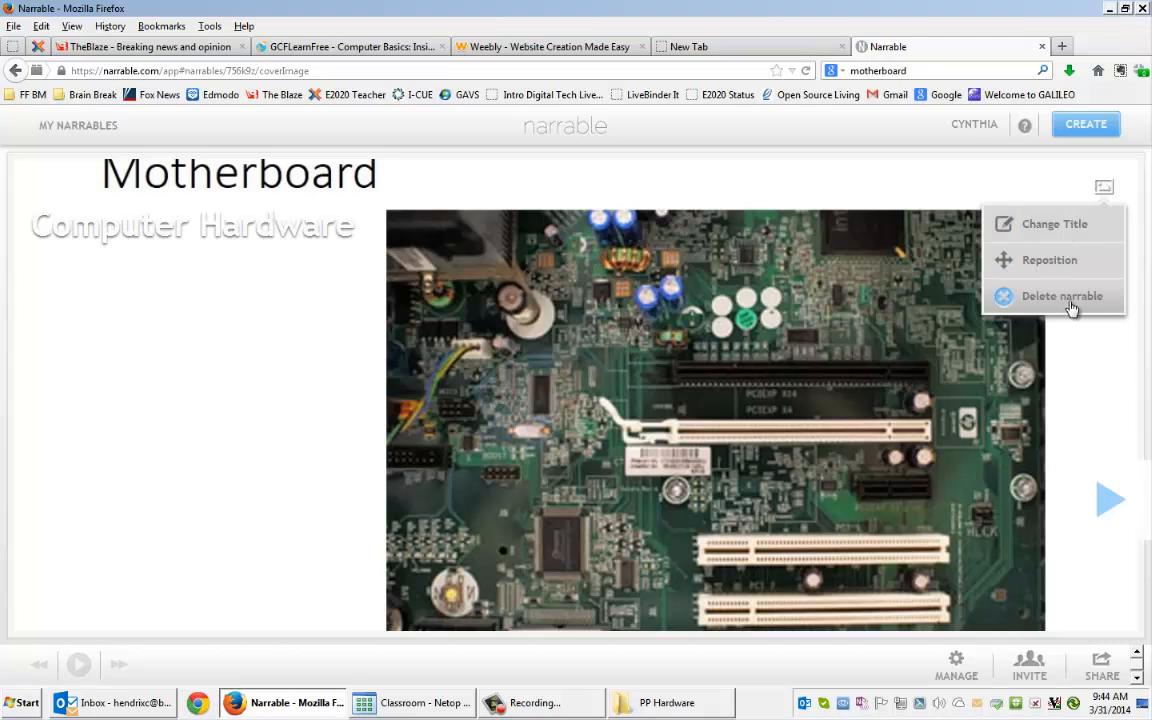
left_click(1107, 510)
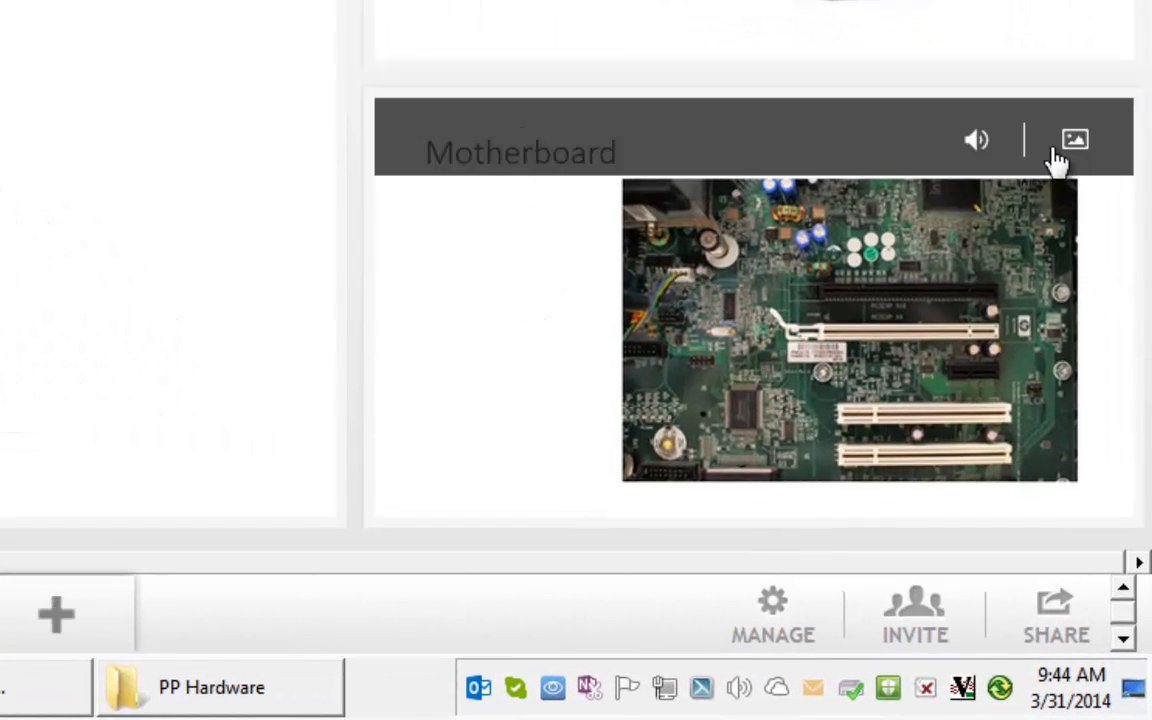
left_click(1079, 152)
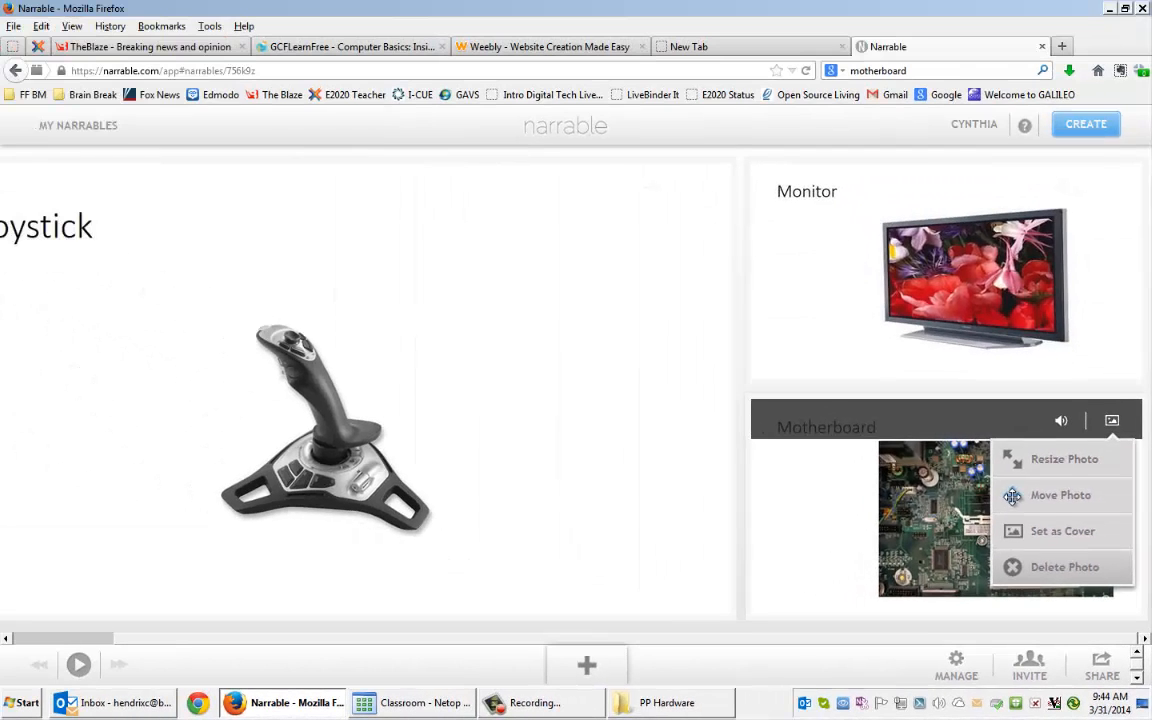
left_click_drag(990, 460, 95, 340)
left_click_drag(239, 391, 241, 393)
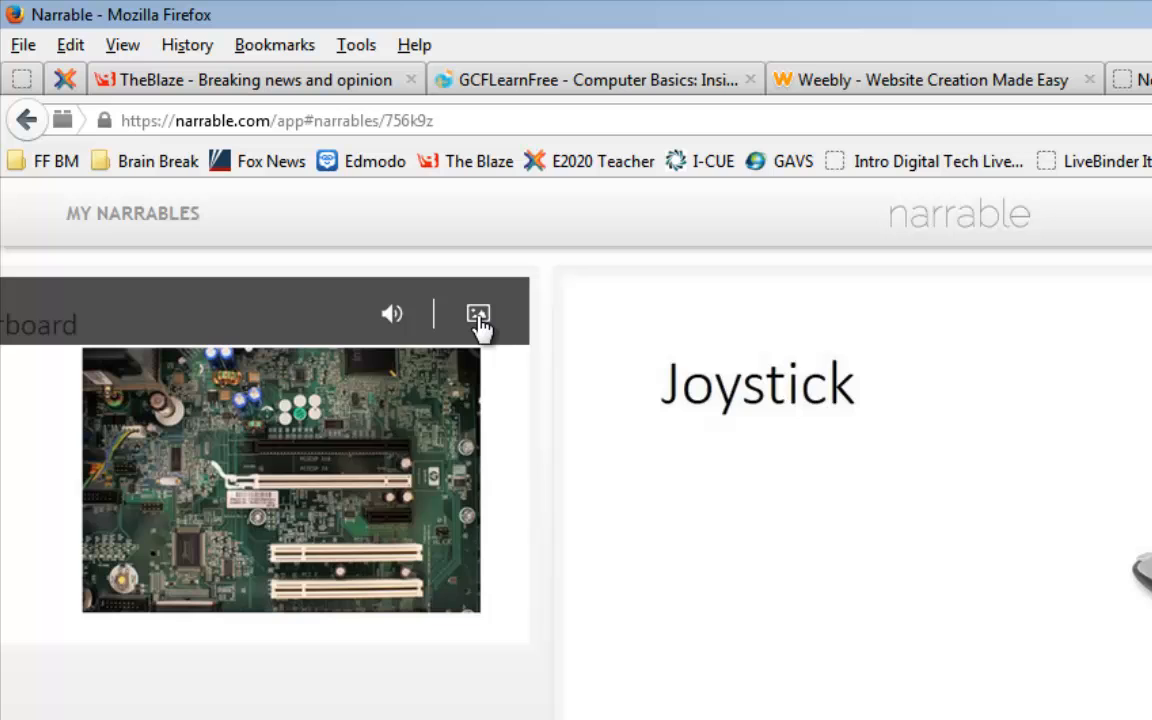
- Resize the Motherboard photo to the large size and the Joystick photo to the small size
left_click(479, 318)
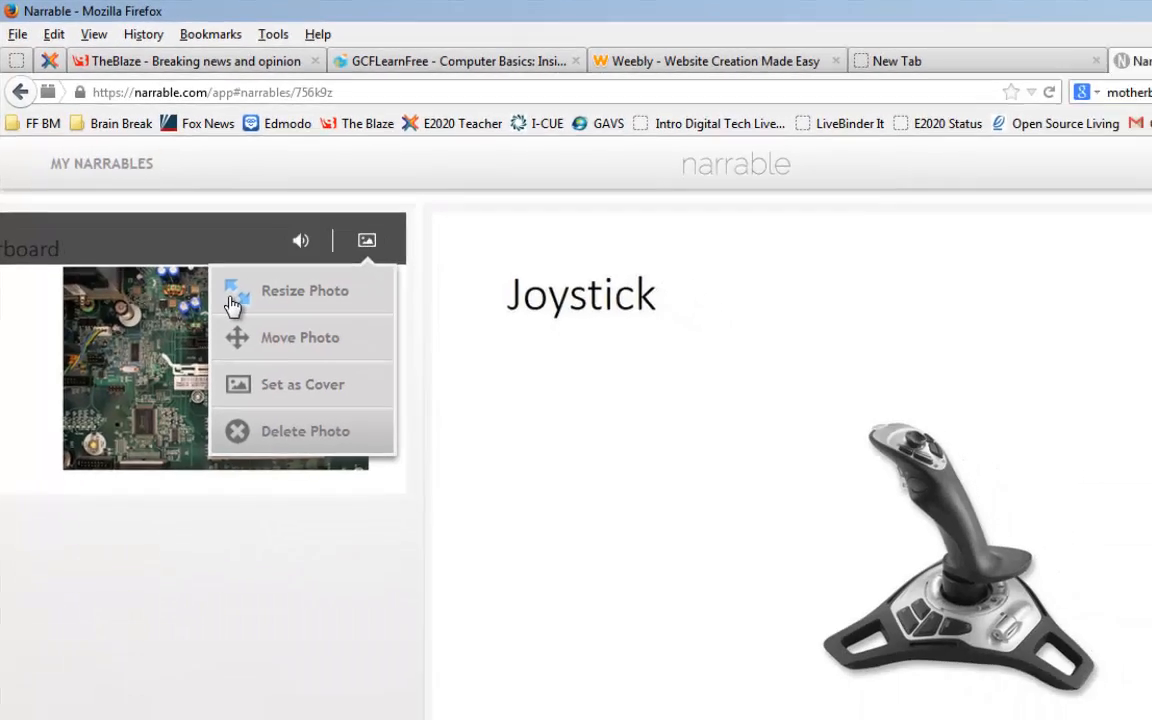
left_click(232, 303)
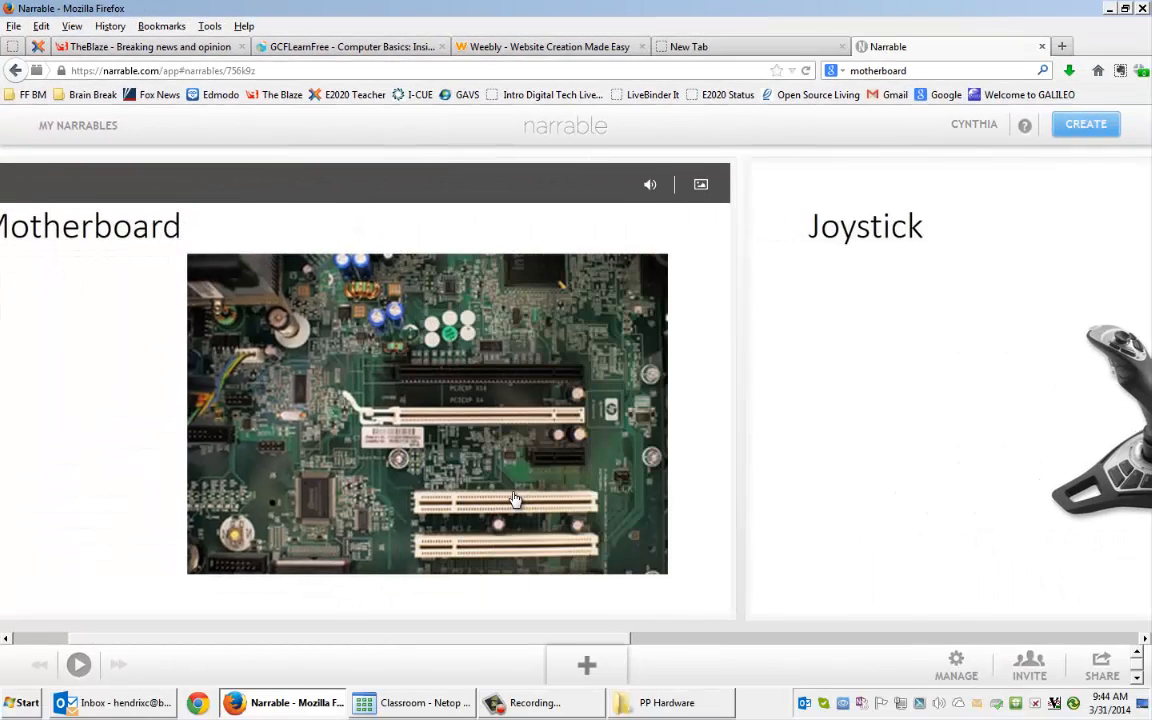
left_click_drag(547, 641, 912, 655)
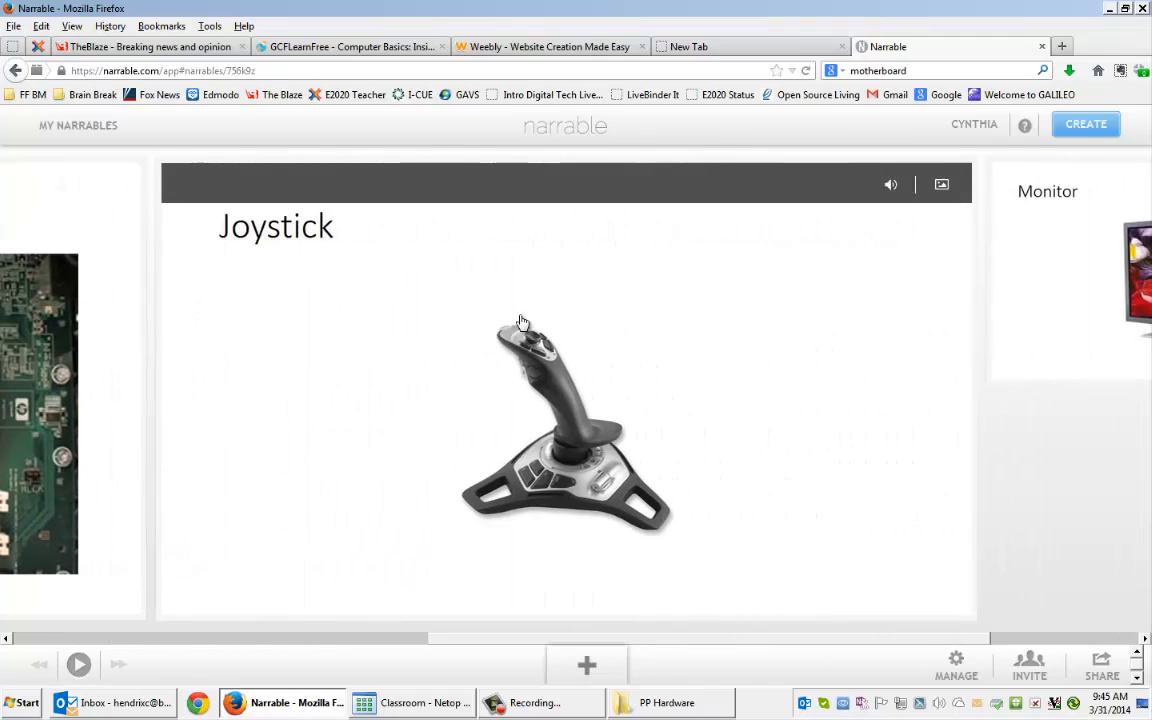
left_click(941, 186)
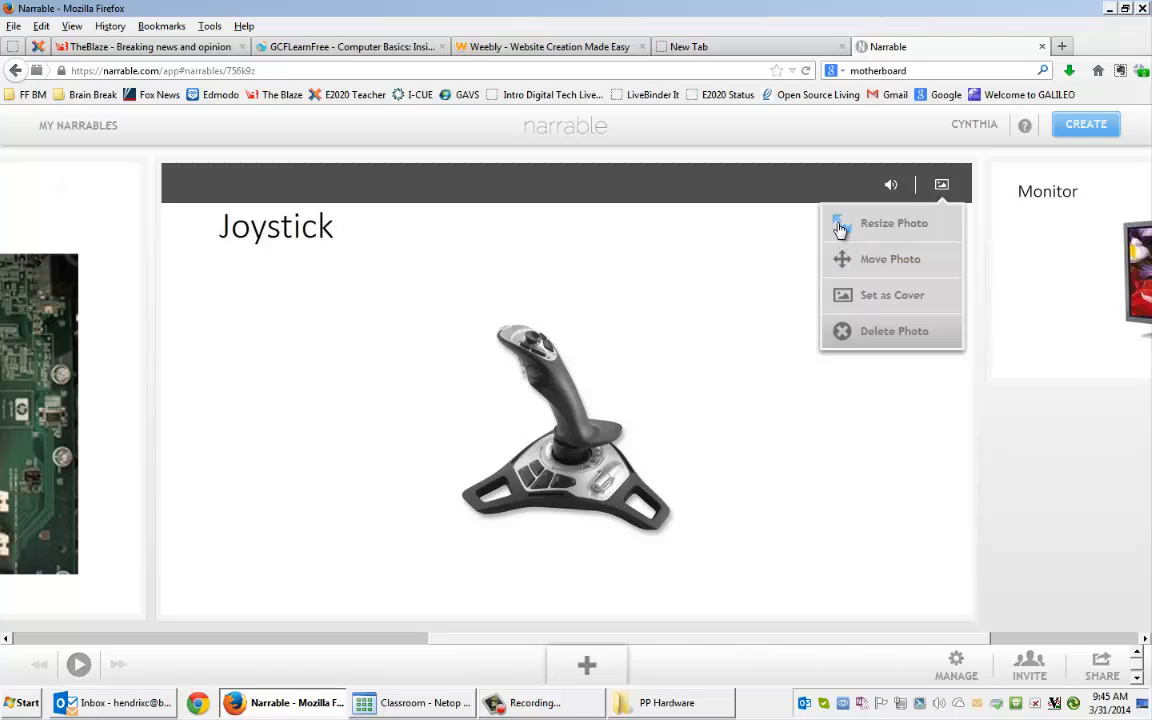
left_click(893, 224)
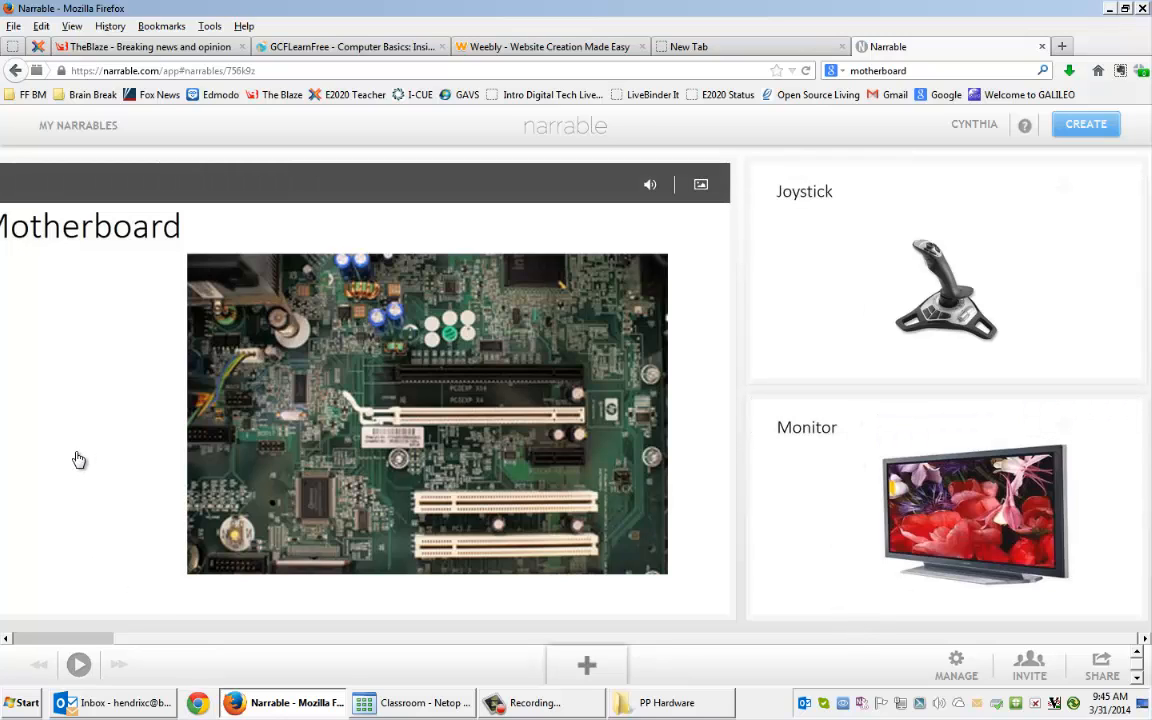
left_click_drag(111, 639, 22, 638)
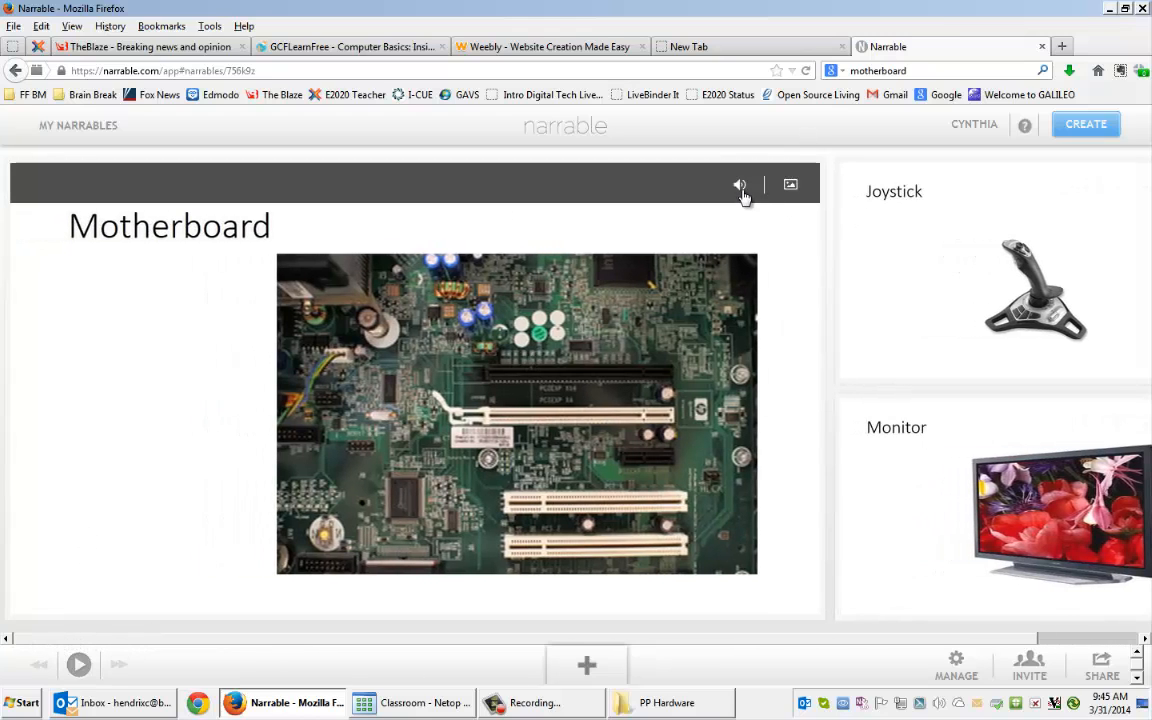
left_click(739, 188)
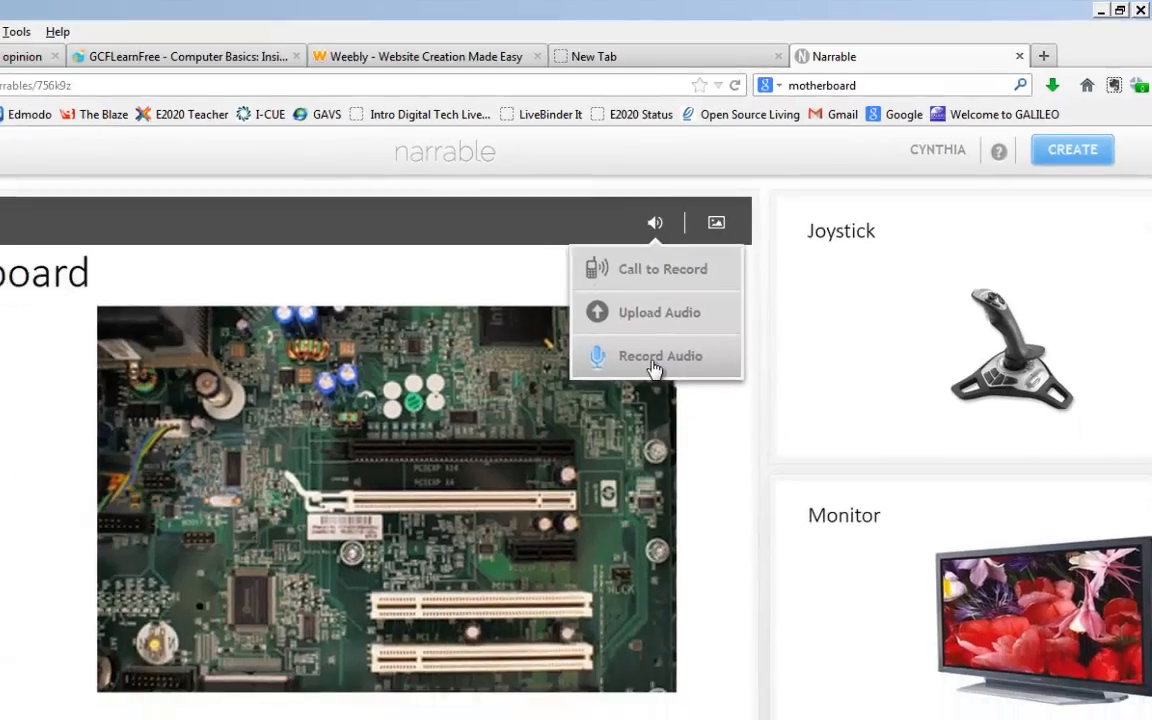
left_click(618, 424)
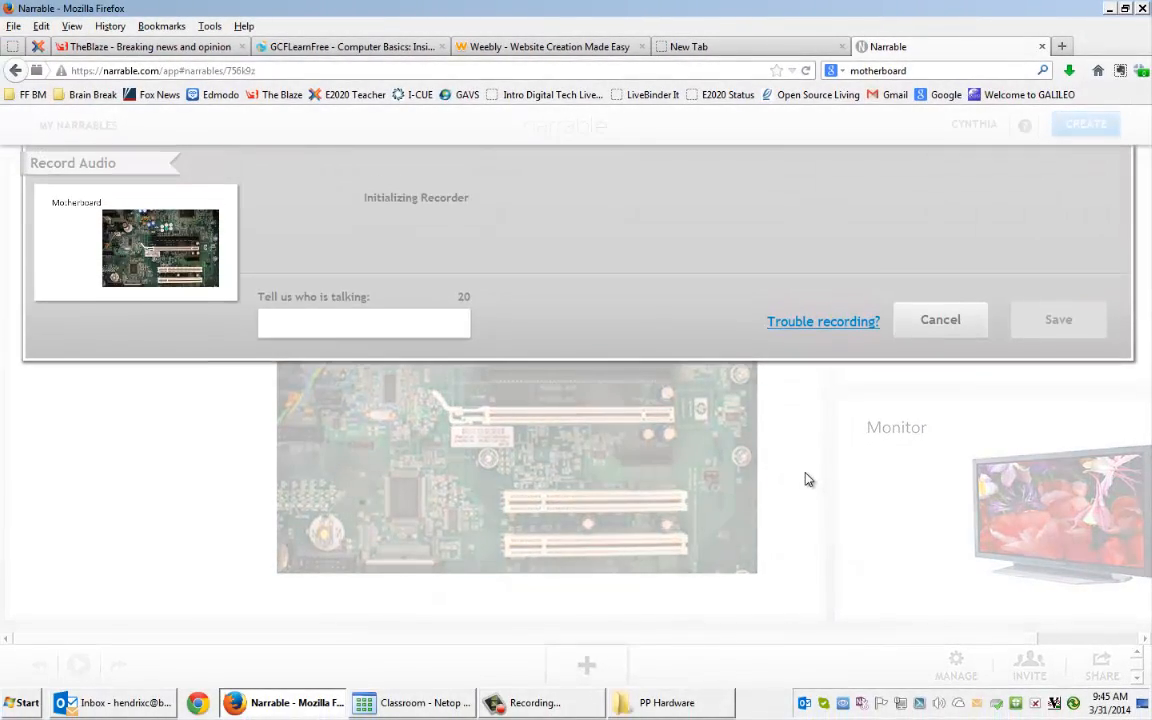
left_click(373, 316)
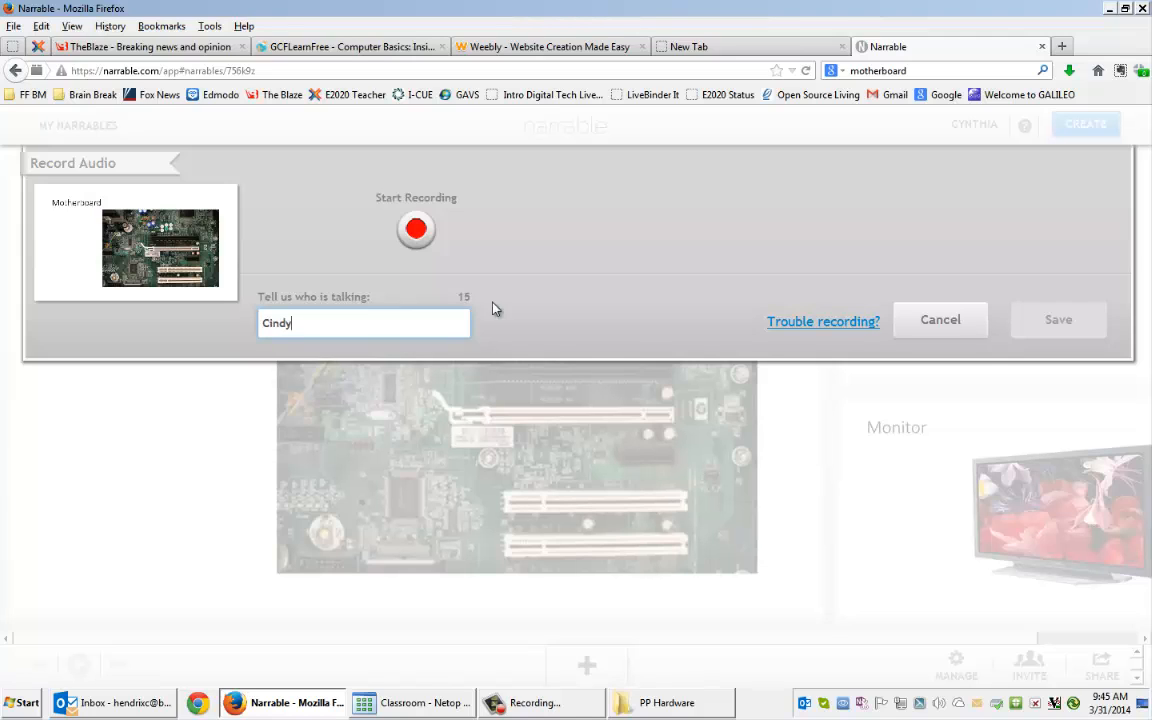
left_click(417, 231)
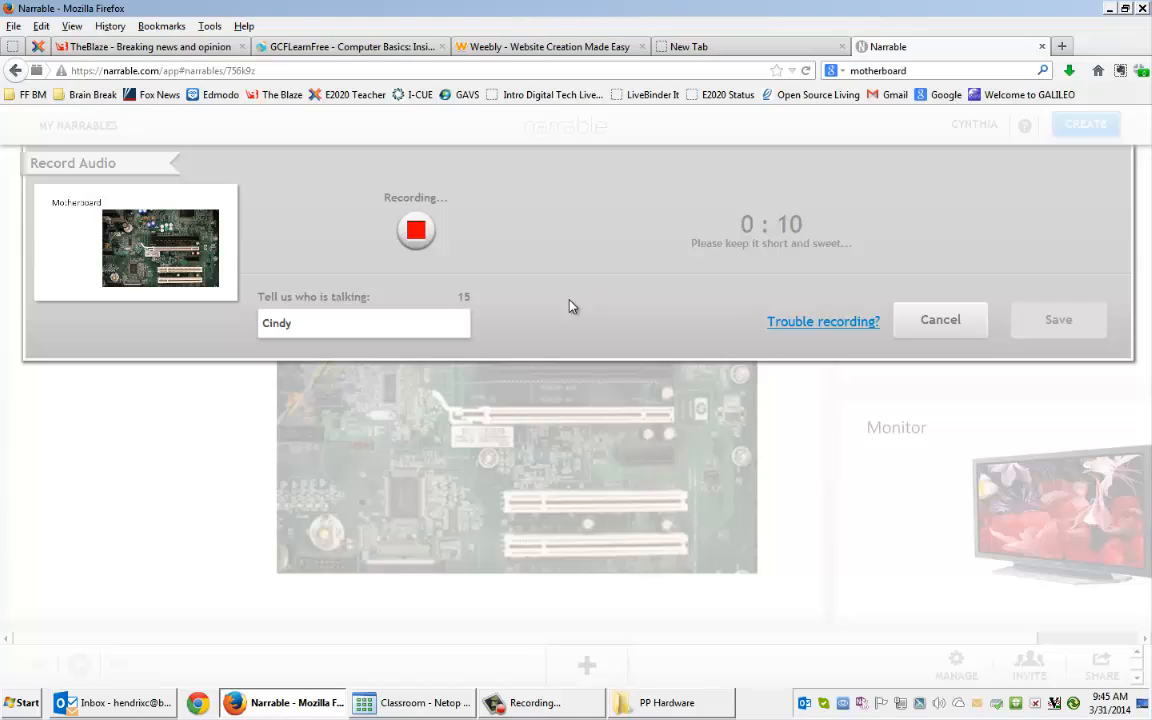
left_click(416, 233)
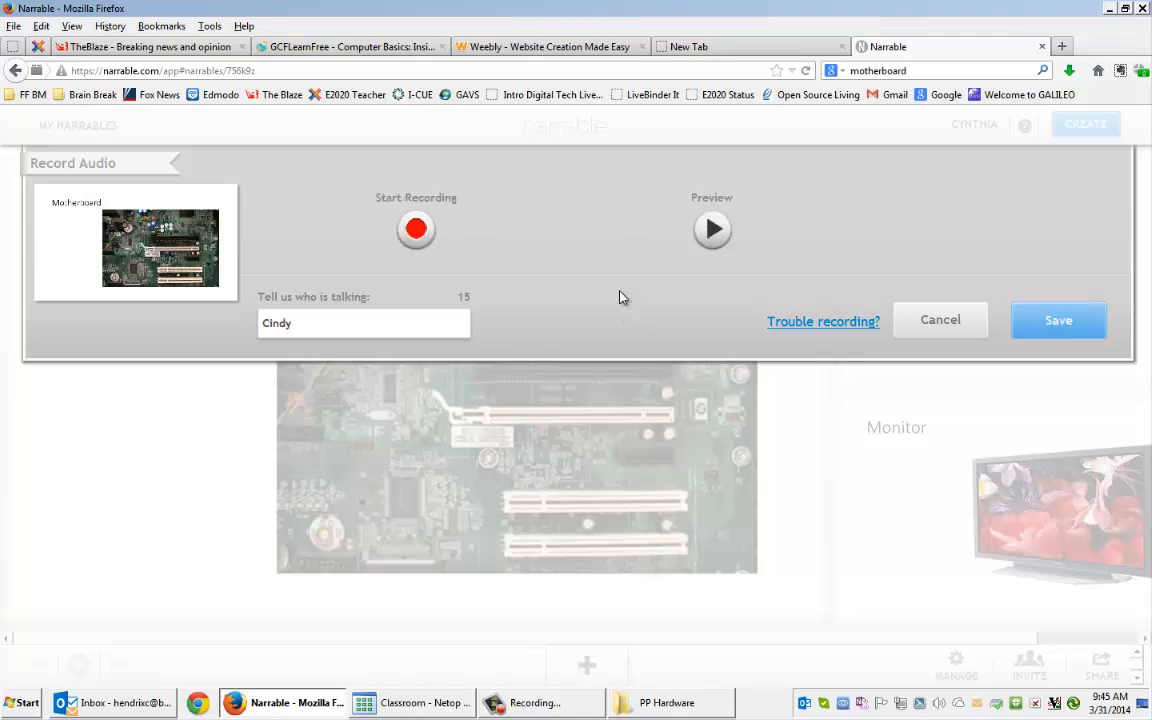
left_click(713, 230)
left_click(941, 327)
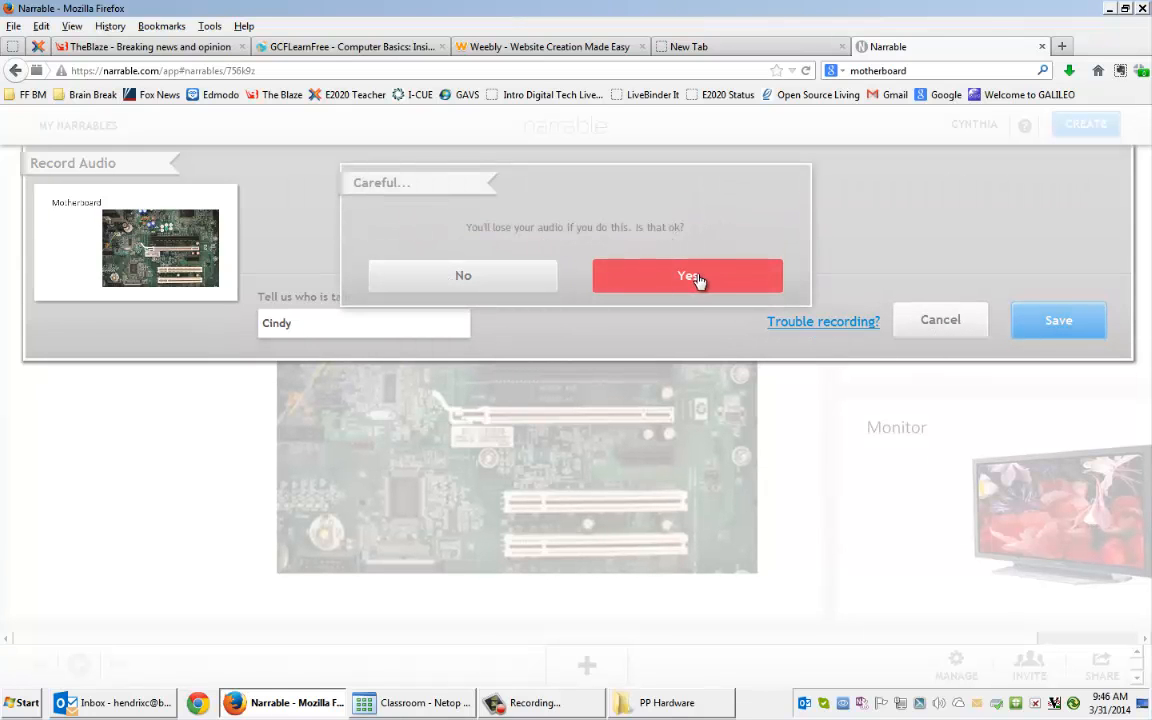
left_click(628, 275)
- Record an audio narration for the Motherboard photo with the speaker's first name entered, preview the recording, and save it
mouse_move(112, 411)
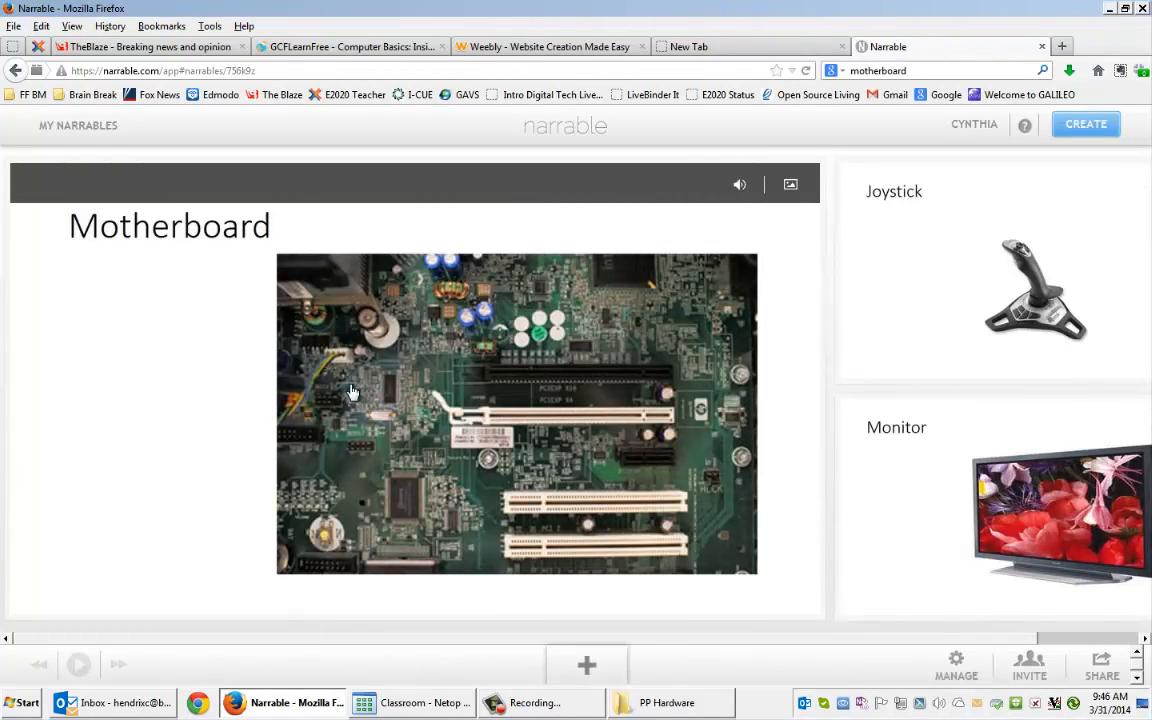
left_click(739, 186)
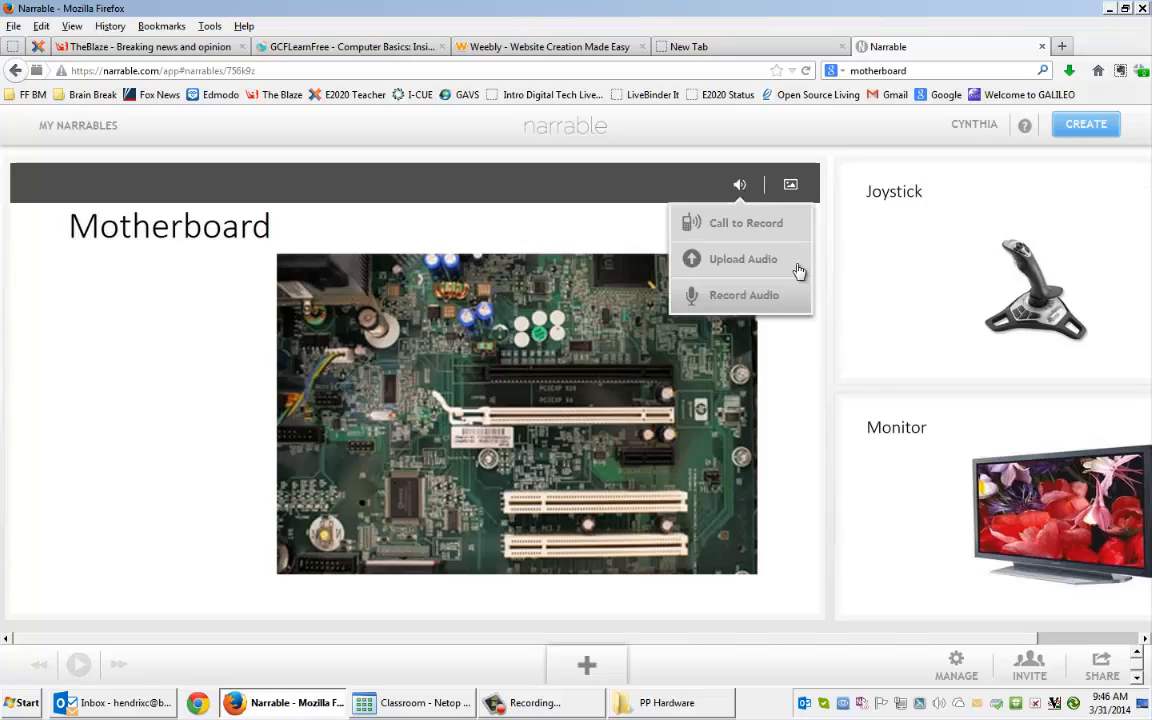
left_click(753, 296)
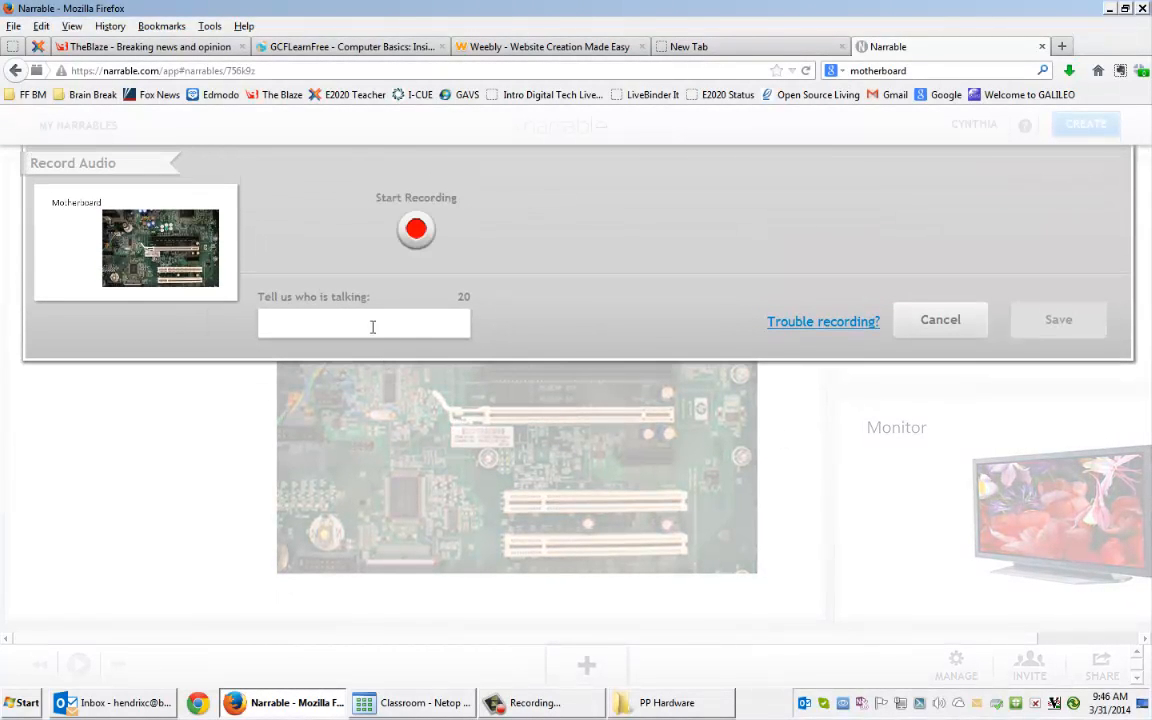
left_click(371, 324)
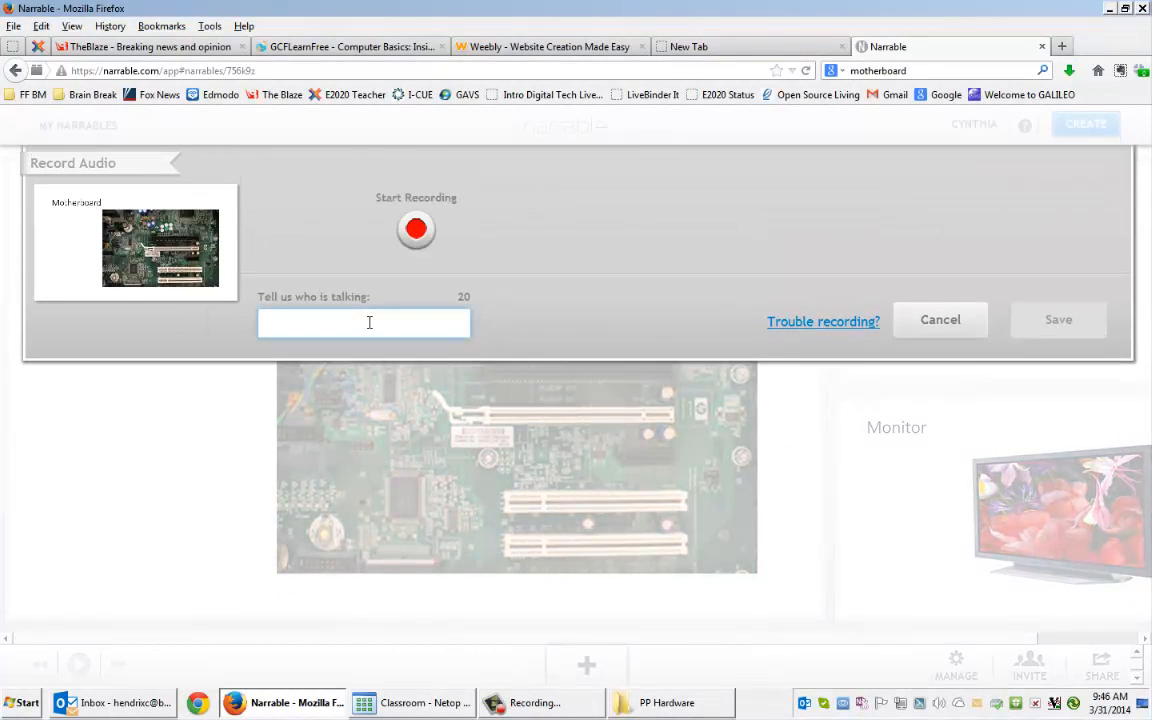
type("Cindy")
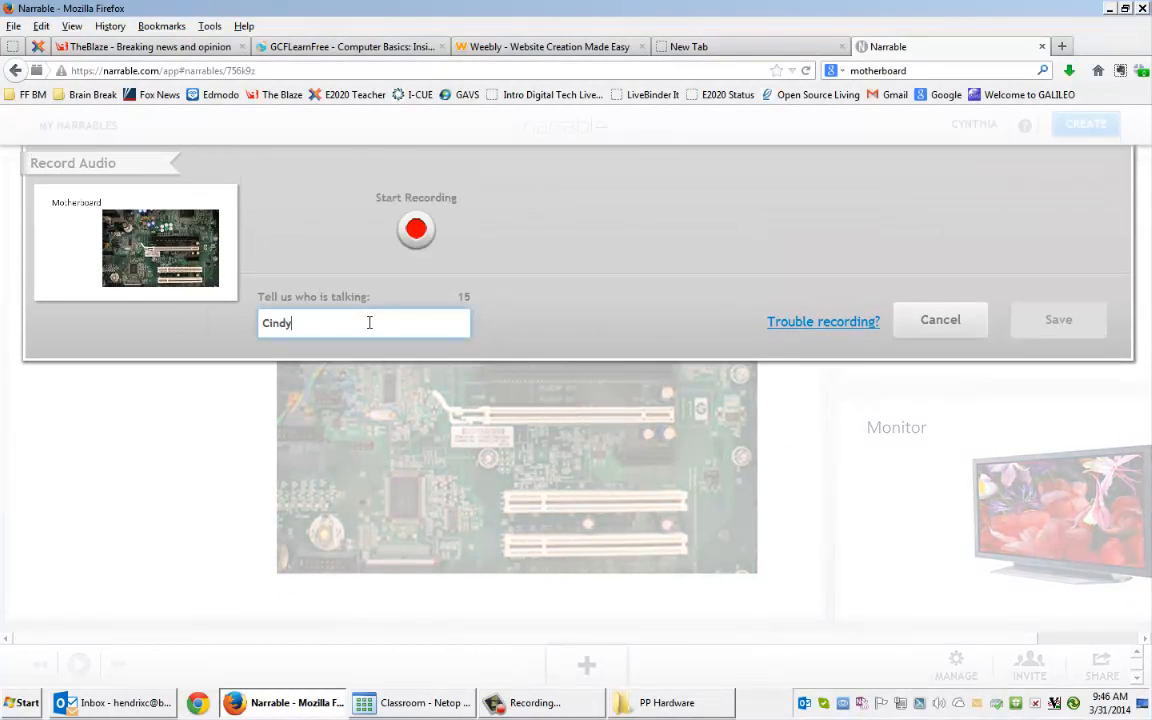
left_click(414, 228)
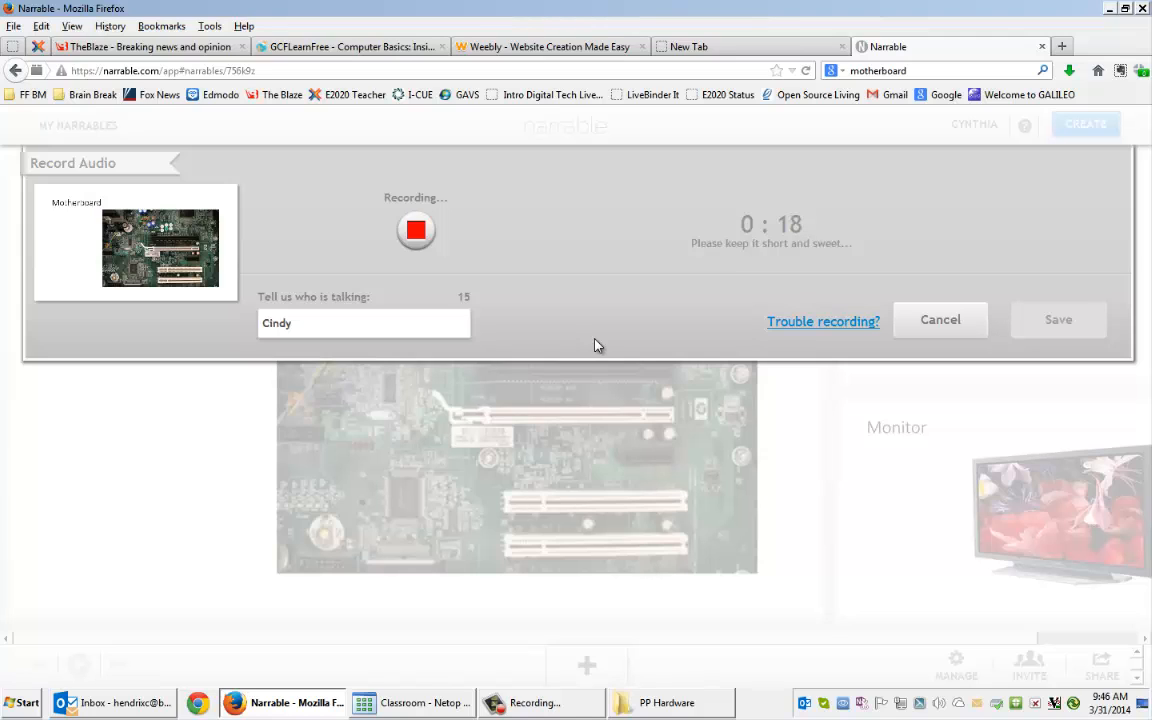
left_click(414, 230)
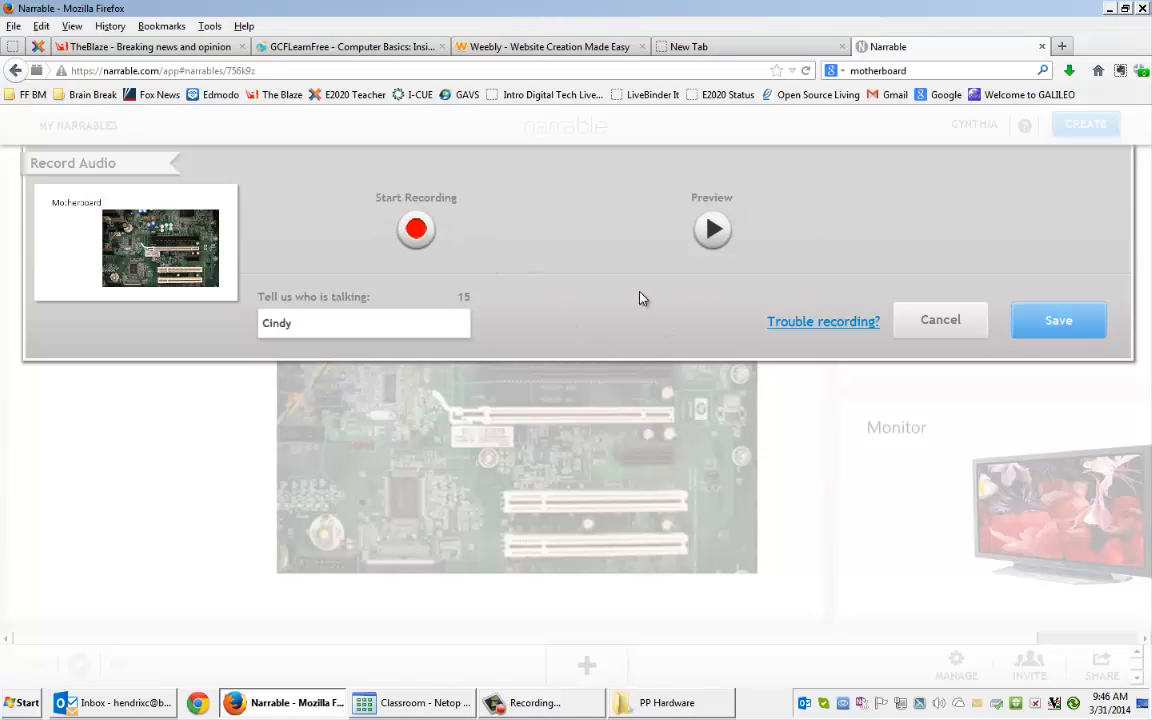
left_click(728, 229)
left_click(712, 232)
left_click(1062, 330)
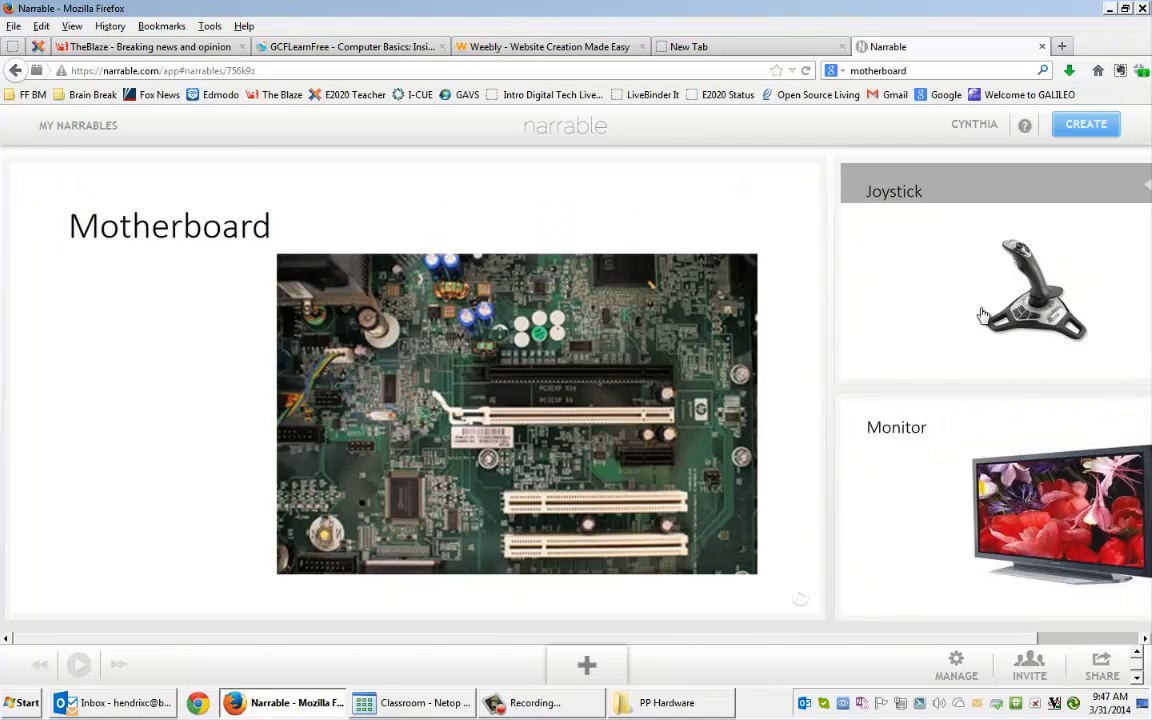
- Open audio recording for the Joystick photo and enter the speaker's first name
left_click(951, 321)
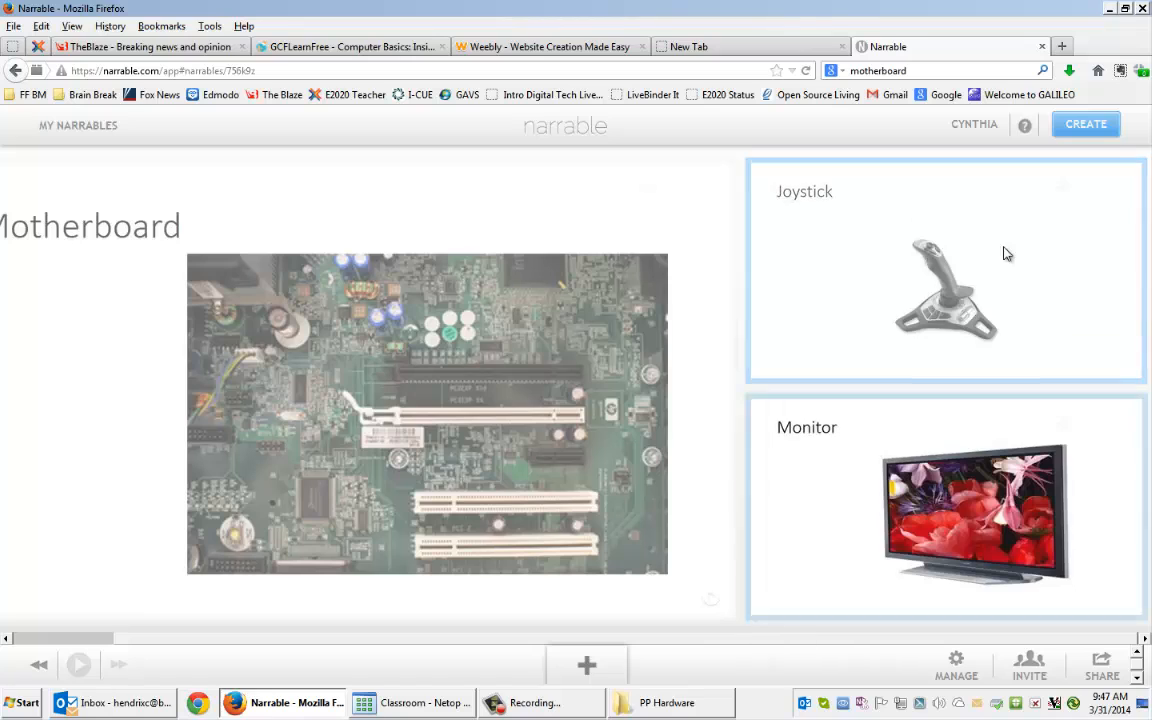
left_click(994, 276)
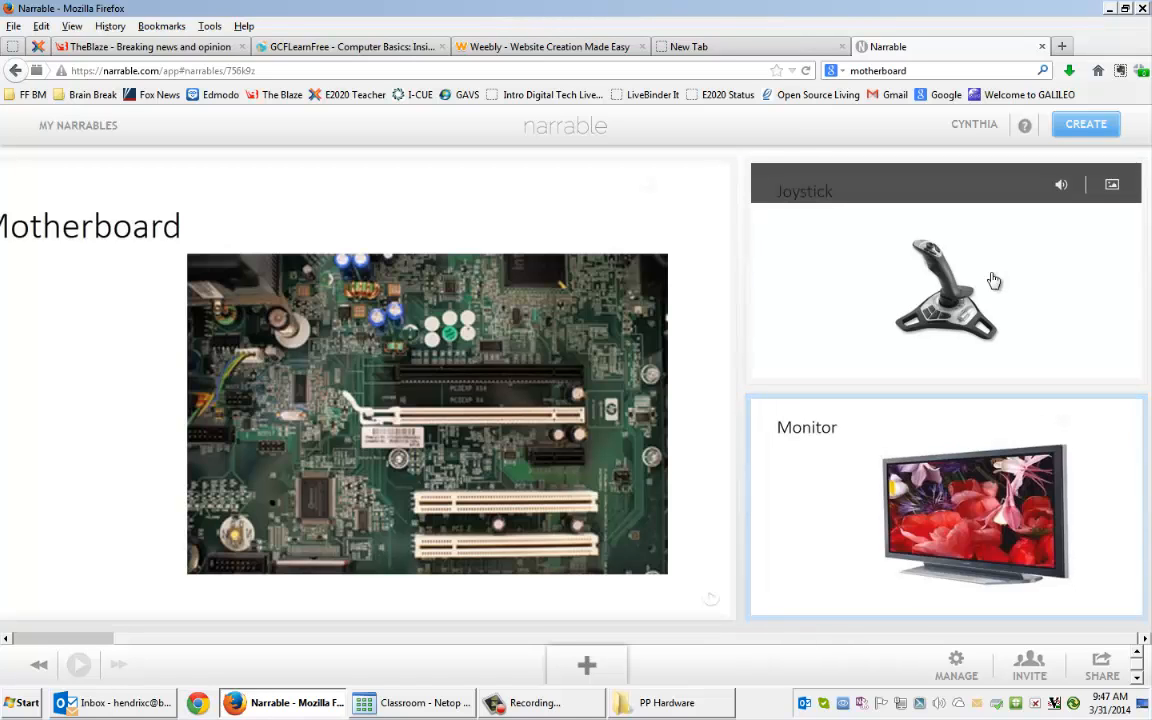
left_click(1062, 190)
left_click(1060, 294)
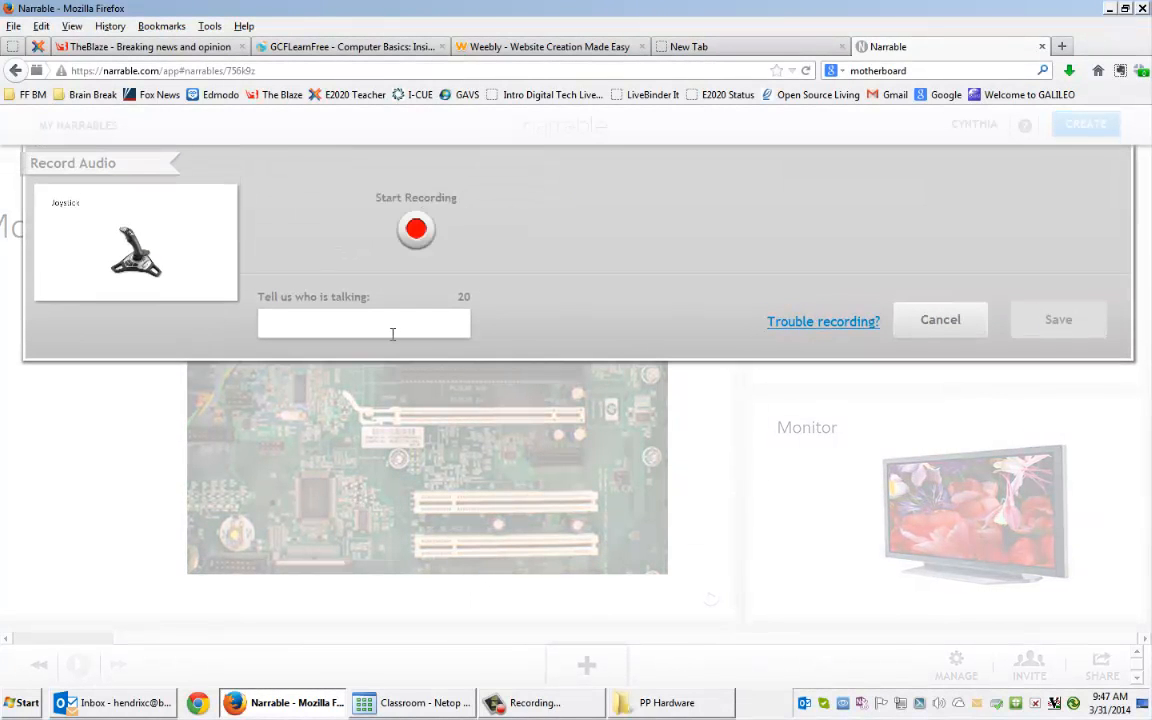
left_click(392, 334)
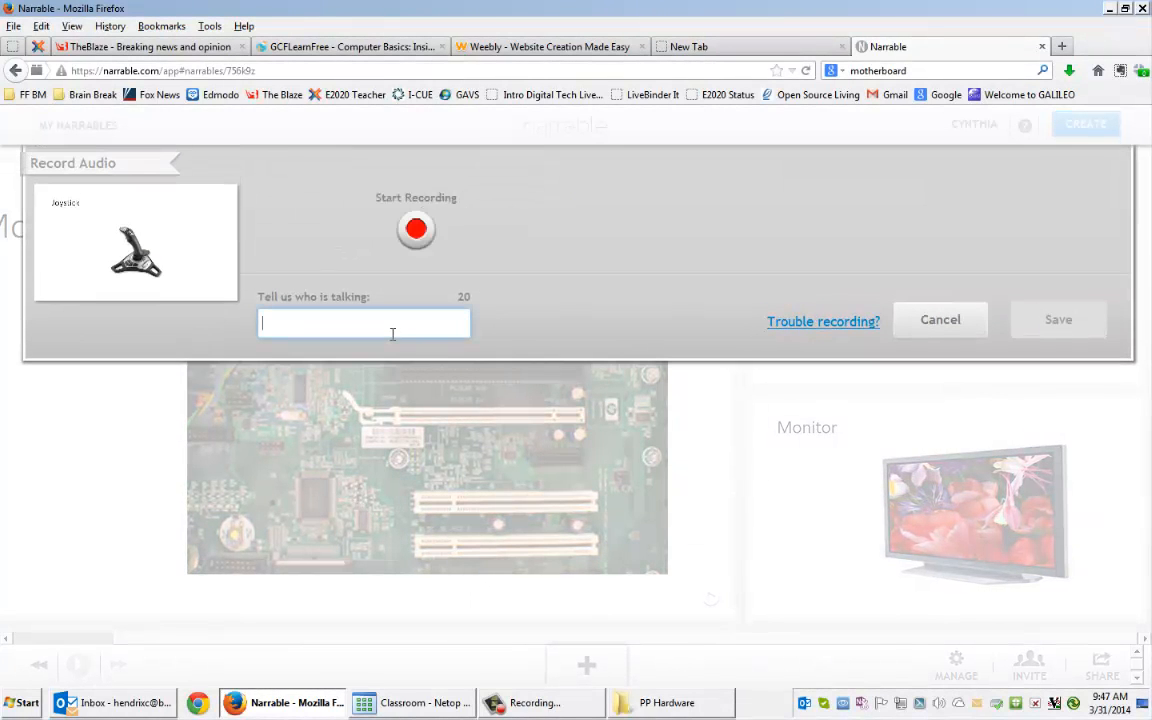
type("Ciondy")
key("BackSpace")
key("BackSpace")
key("BackSpace")
key("BackSpace")
type("ndy")
- Record the Joystick narration, replace the first take with a second one, and save it
left_click(414, 229)
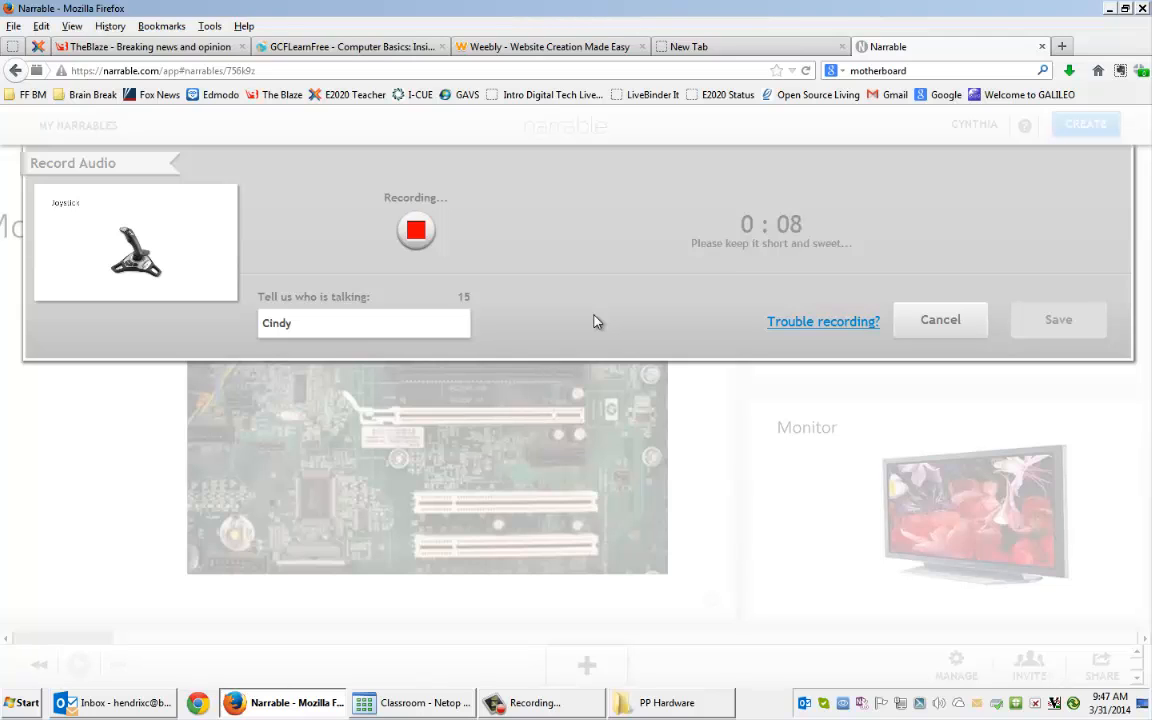
left_click(416, 234)
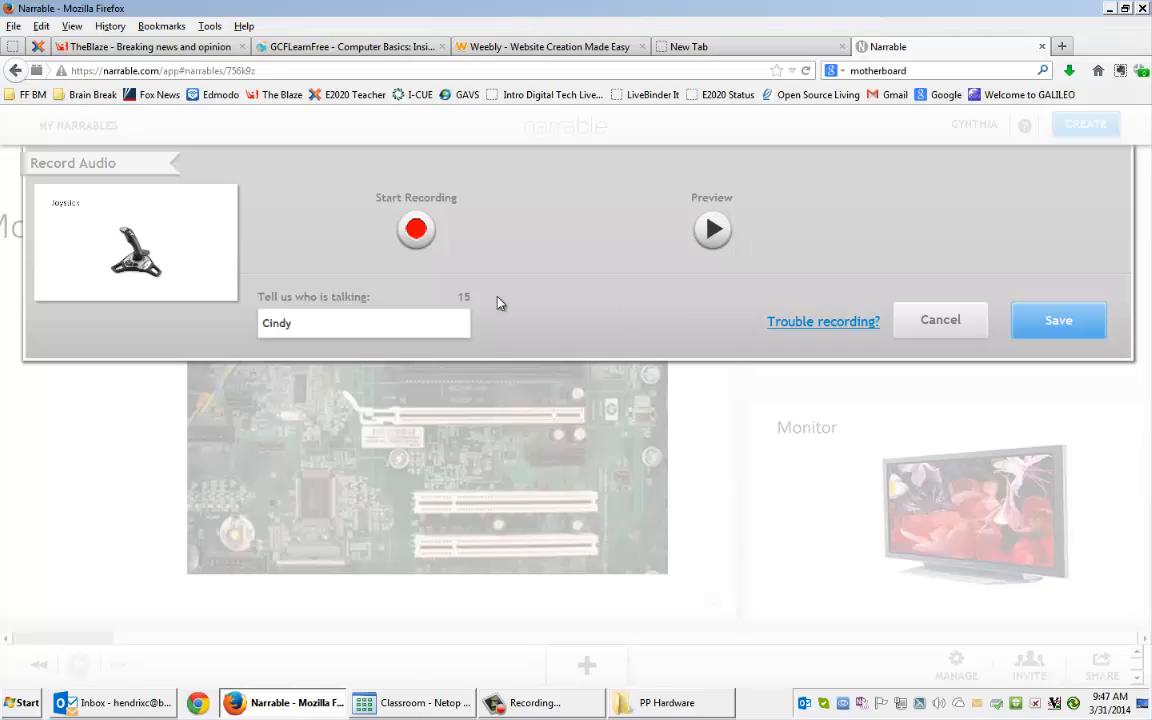
left_click(416, 232)
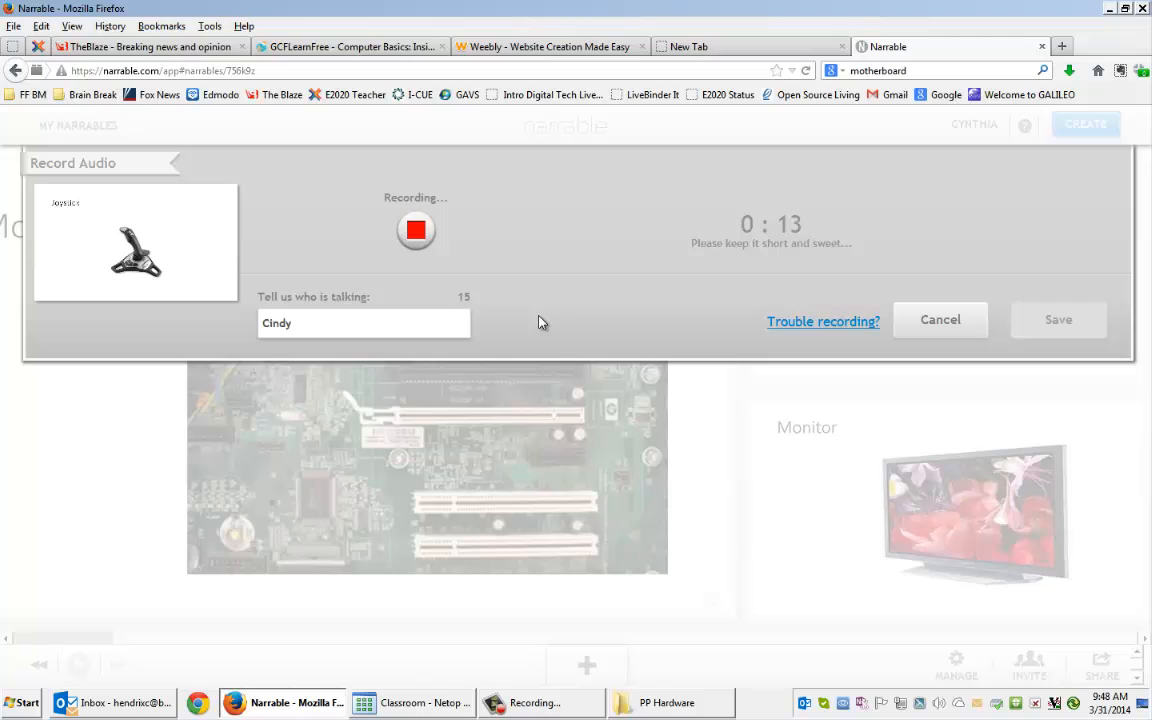
left_click(417, 236)
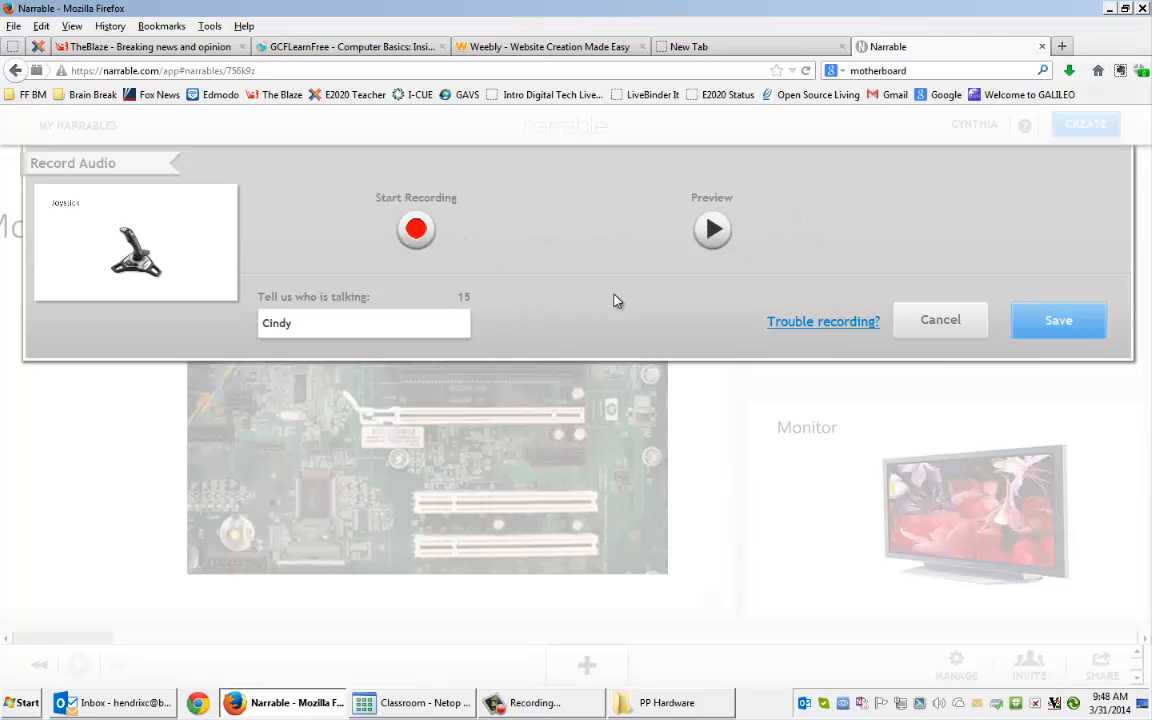
left_click(1067, 329)
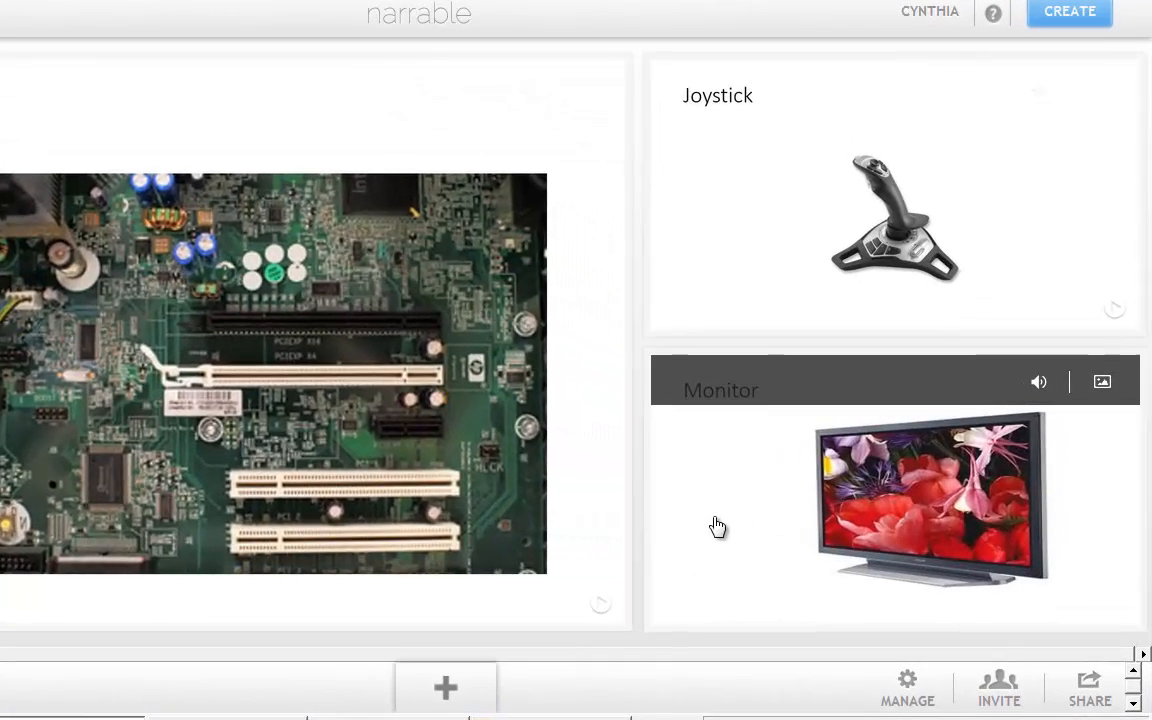
left_click(709, 533)
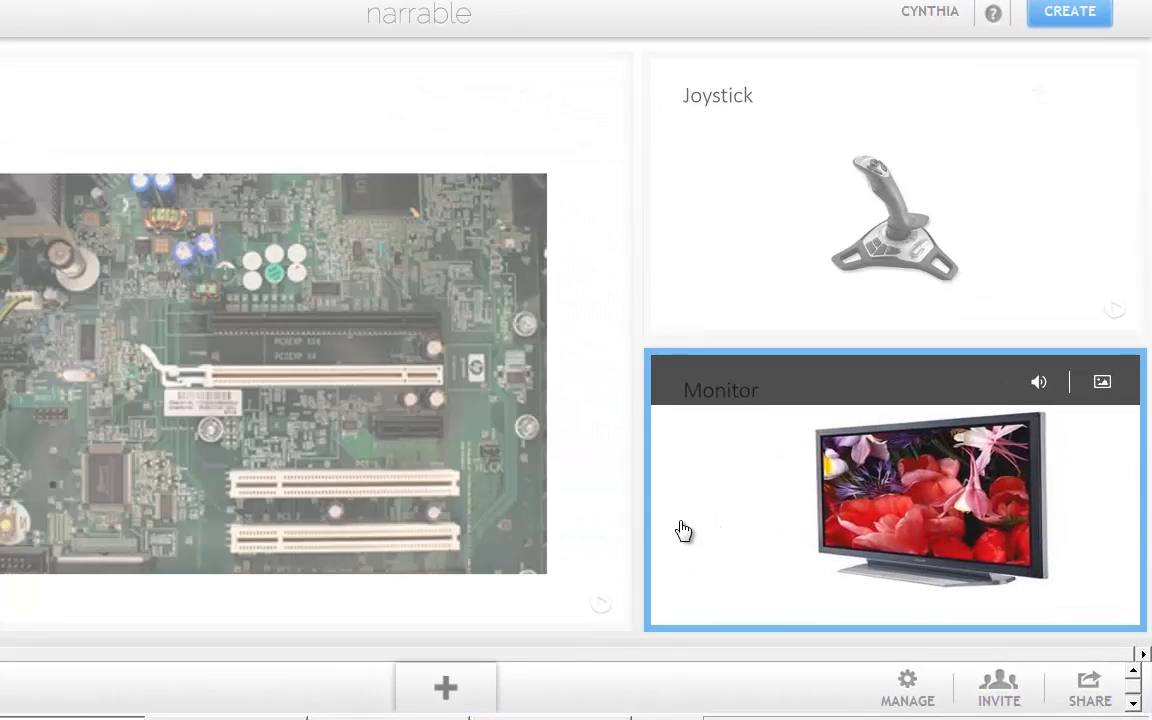
left_click(1038, 386)
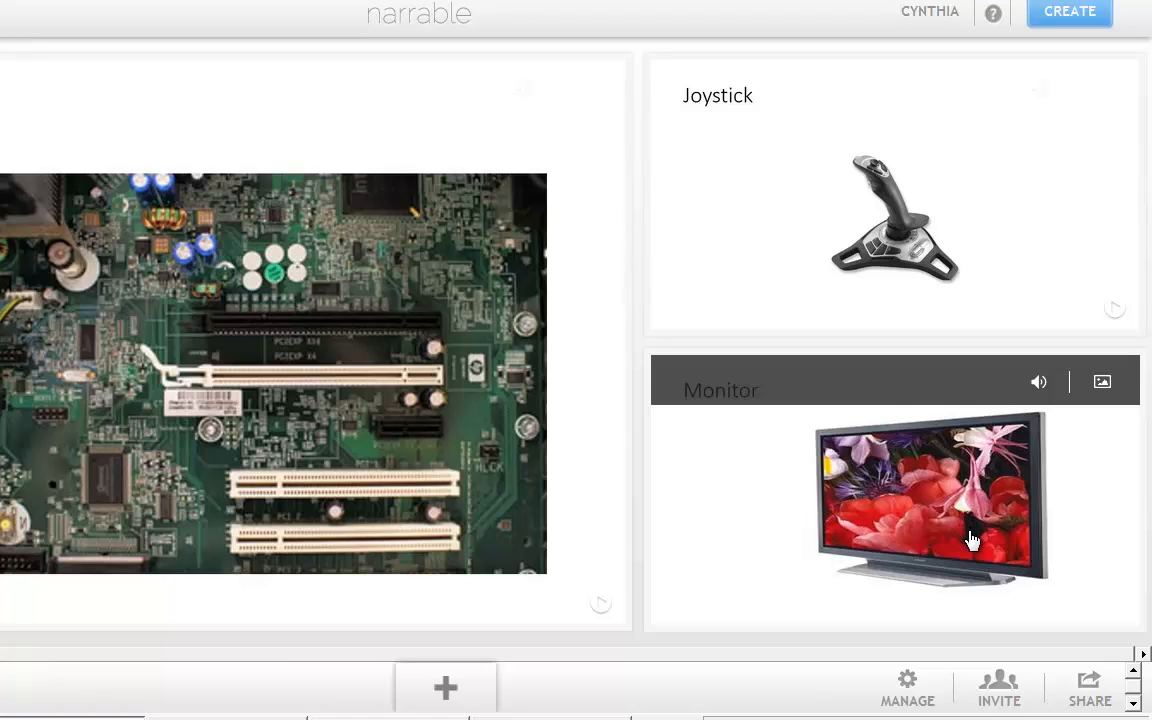
- Open the narrable's embed sharing option and copy the iframe code sized 600 by 400 px
left_click(1097, 704)
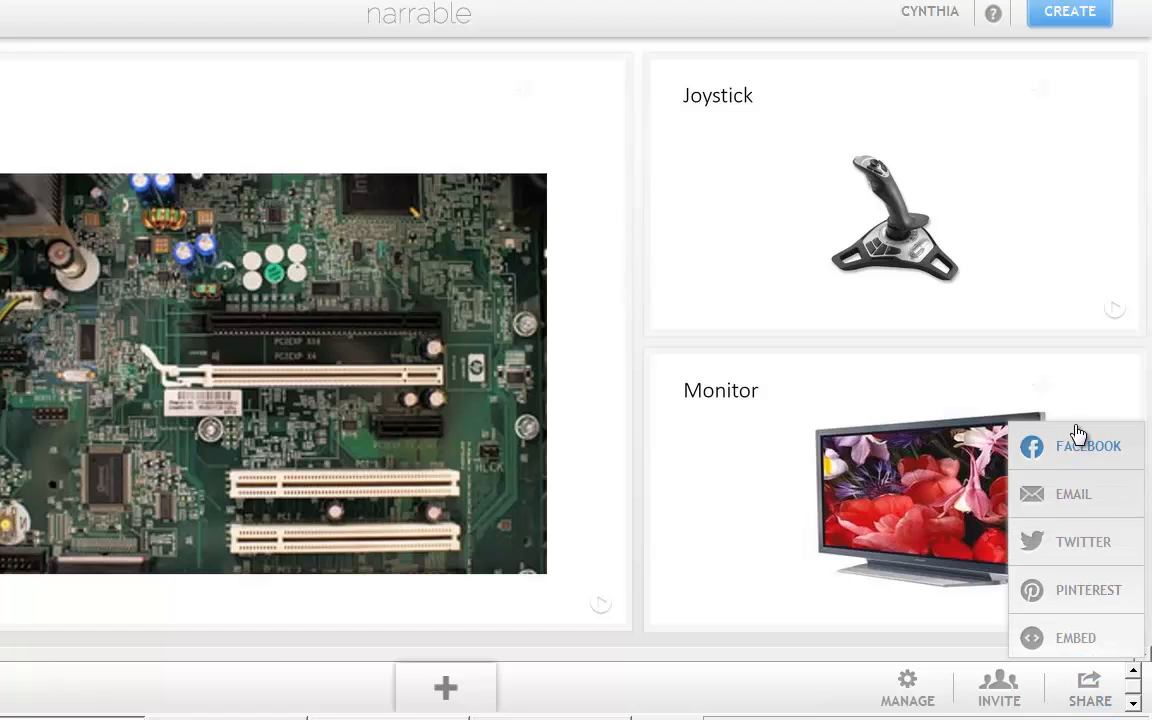
left_click(1075, 638)
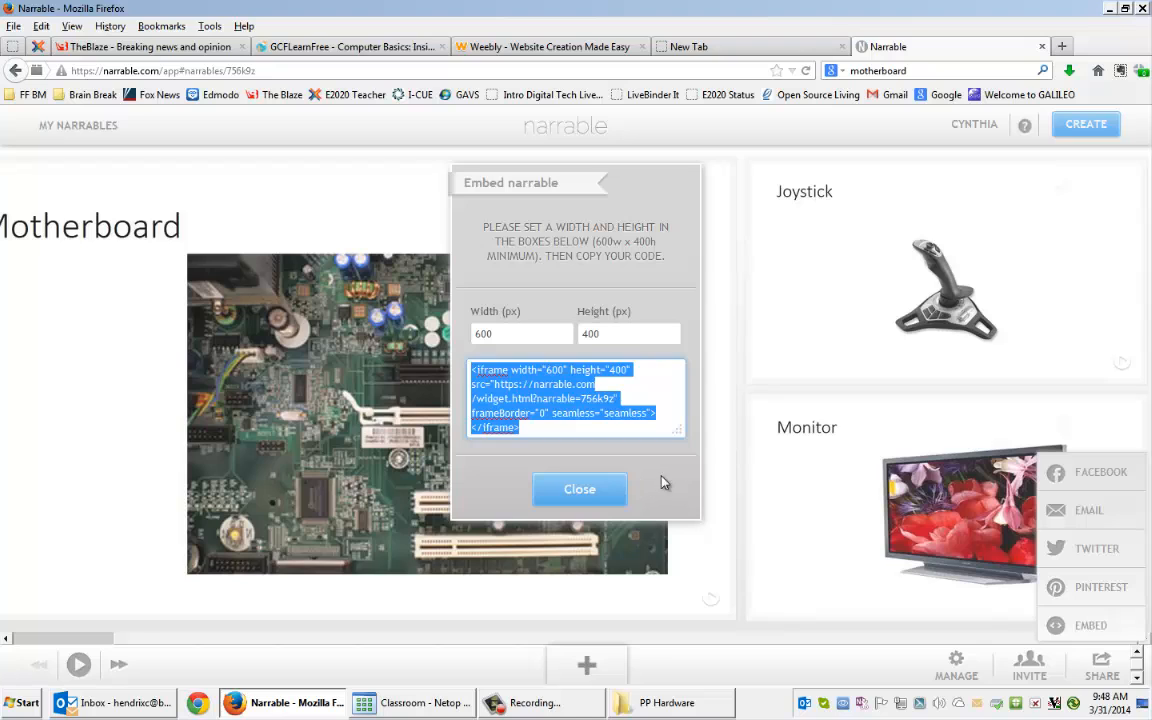
right_click(578, 398)
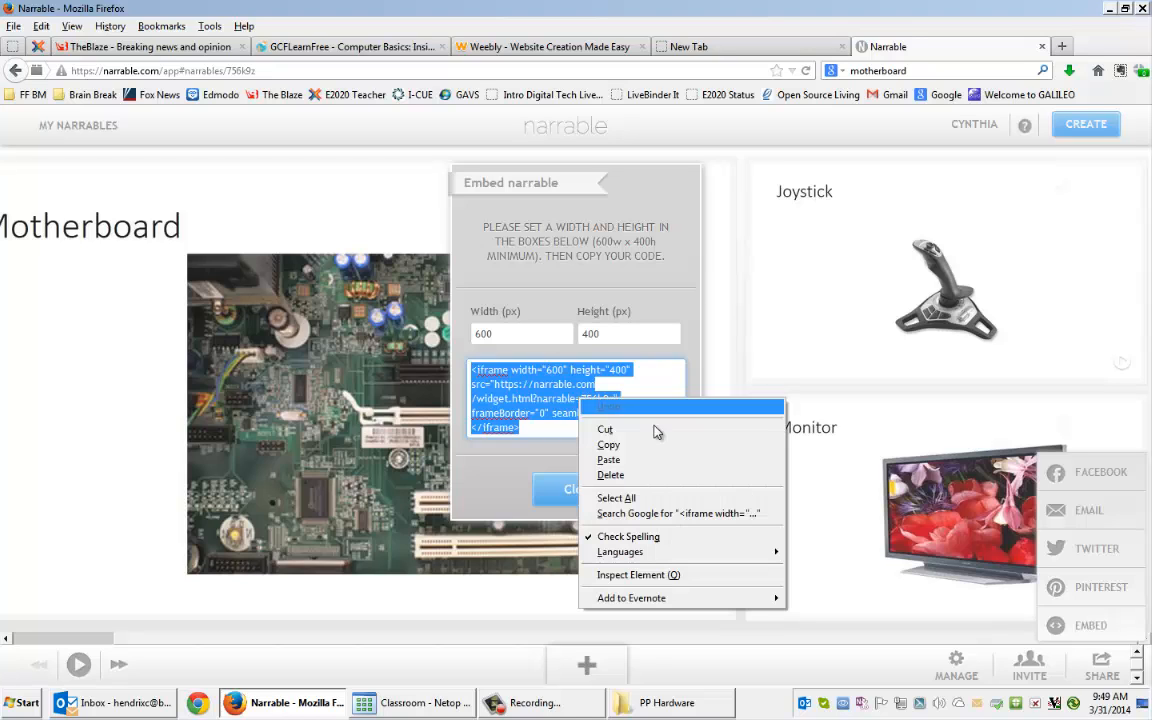
left_click(606, 443)
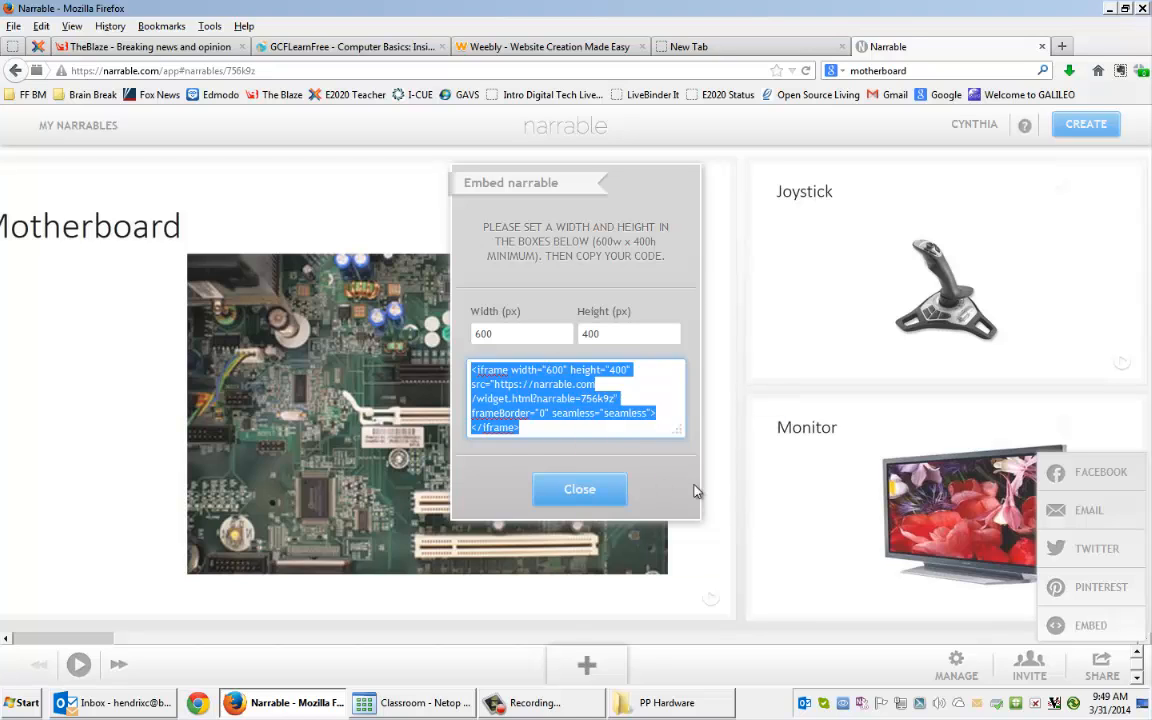
- Switch to the empty browser page, load edmodo.com, and open the Intro to Digital Technology group
left_click(789, 47)
type("edmodo.com/")
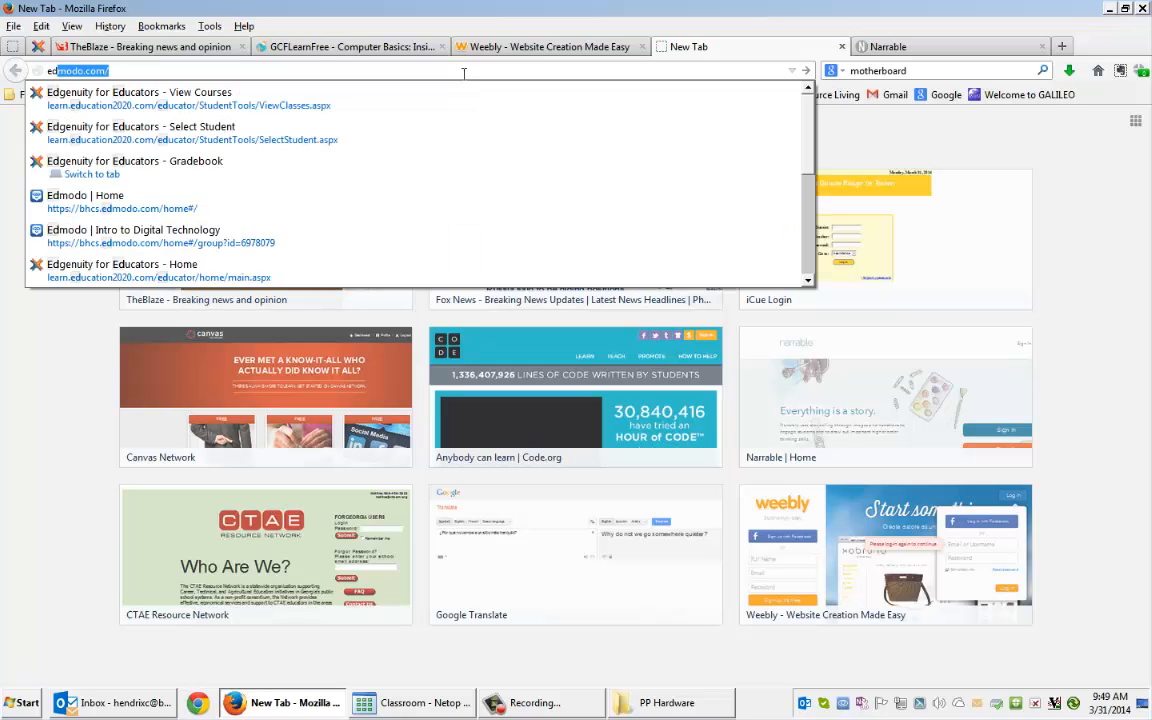
key("Return")
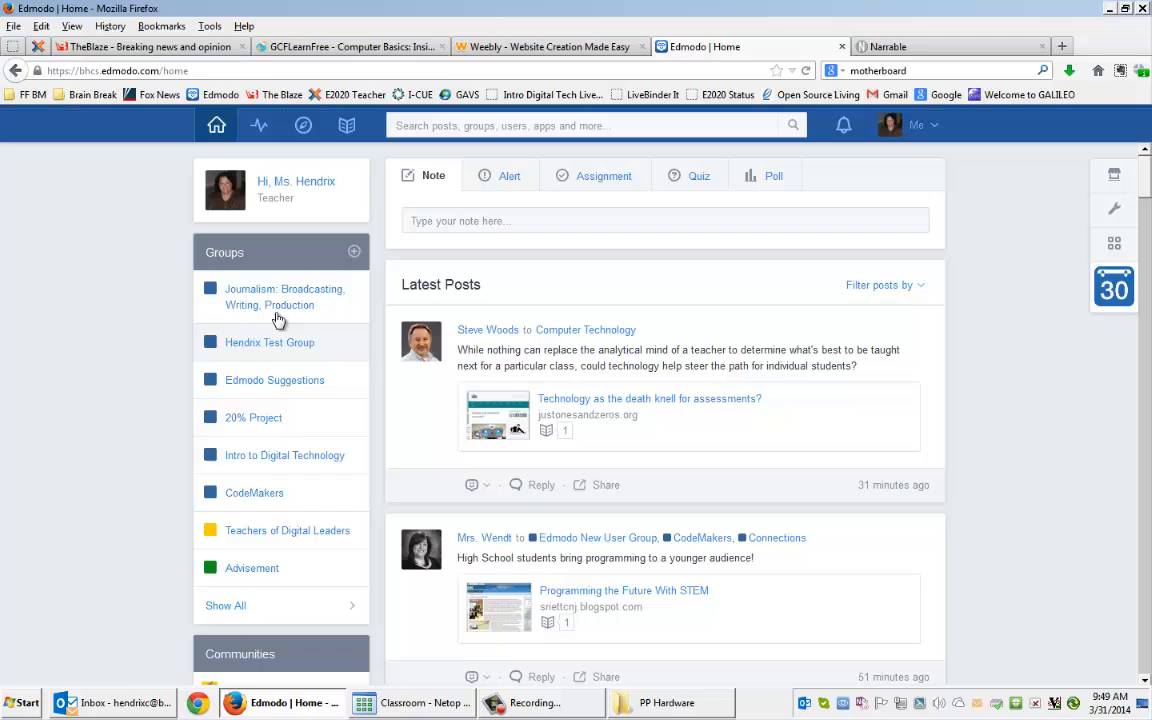
left_click(285, 456)
- Start a note to the Intro to Digital Technology group and attach the copied iframe embed code as a link titled "Narrable"
left_click(416, 221)
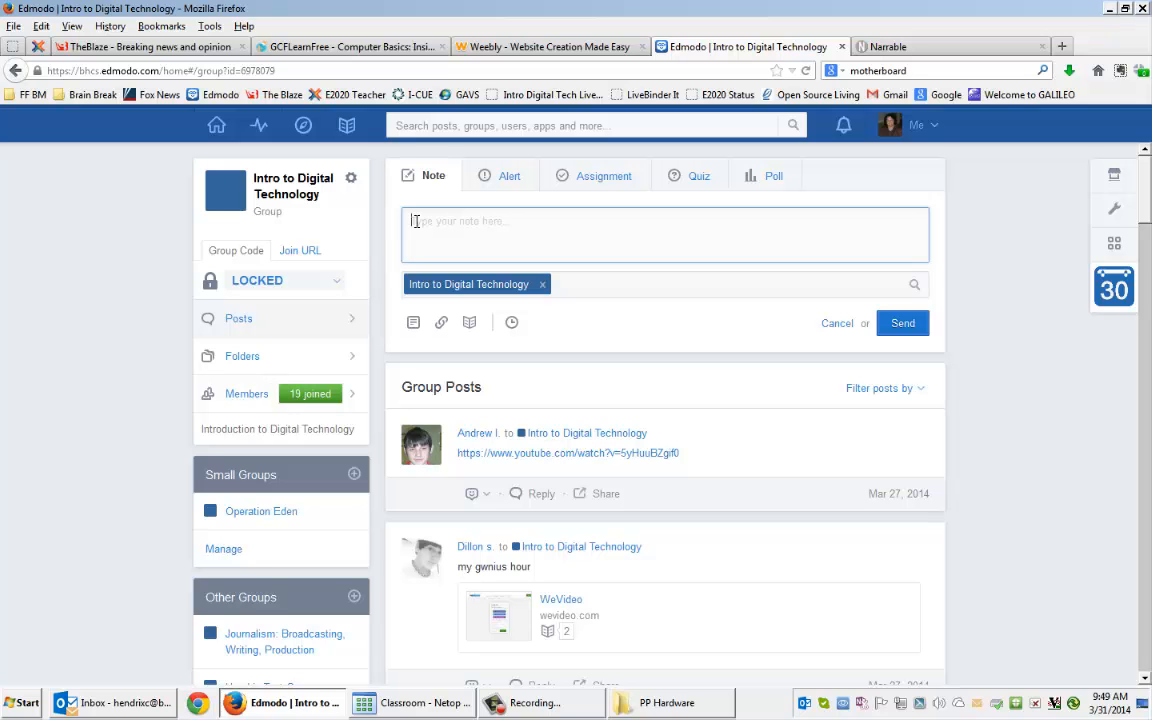
left_click(441, 323)
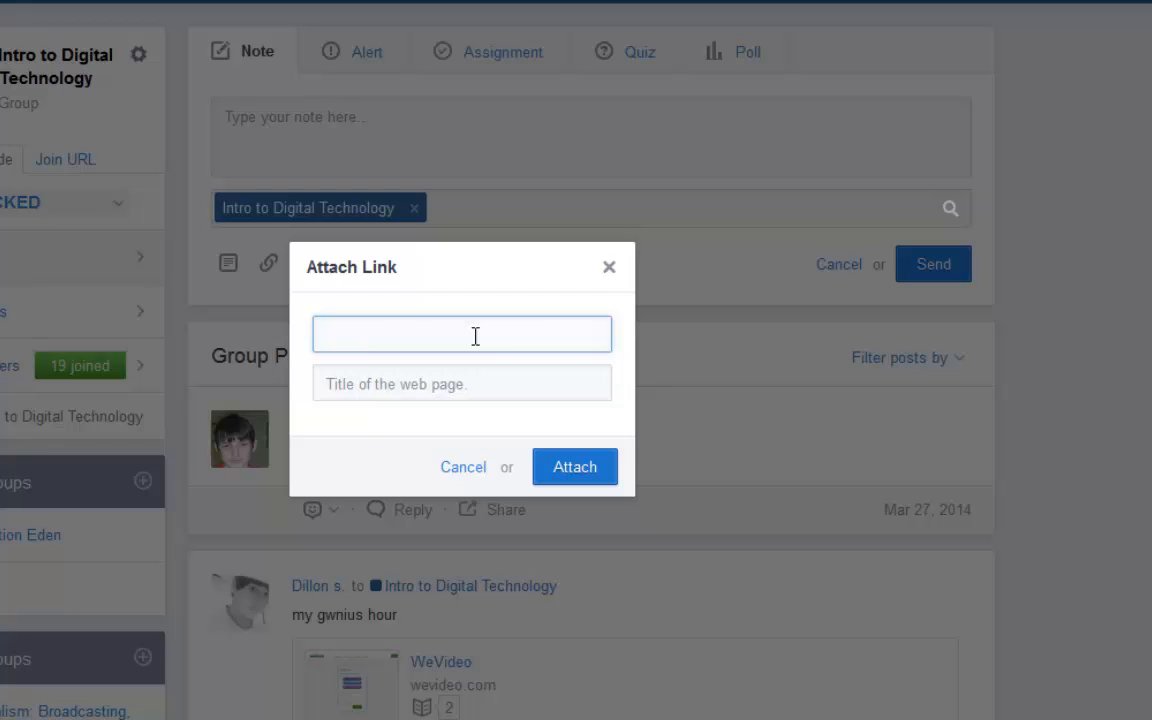
key("ctrl+v")
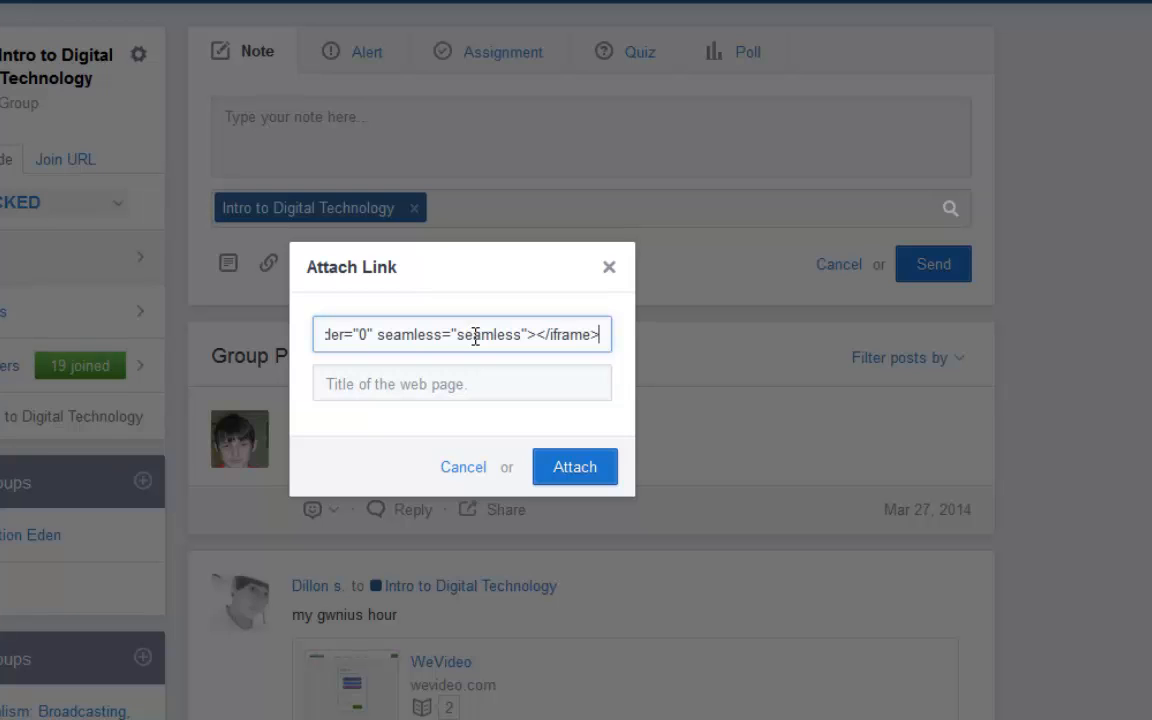
left_click(400, 386)
type("Narrabvl")
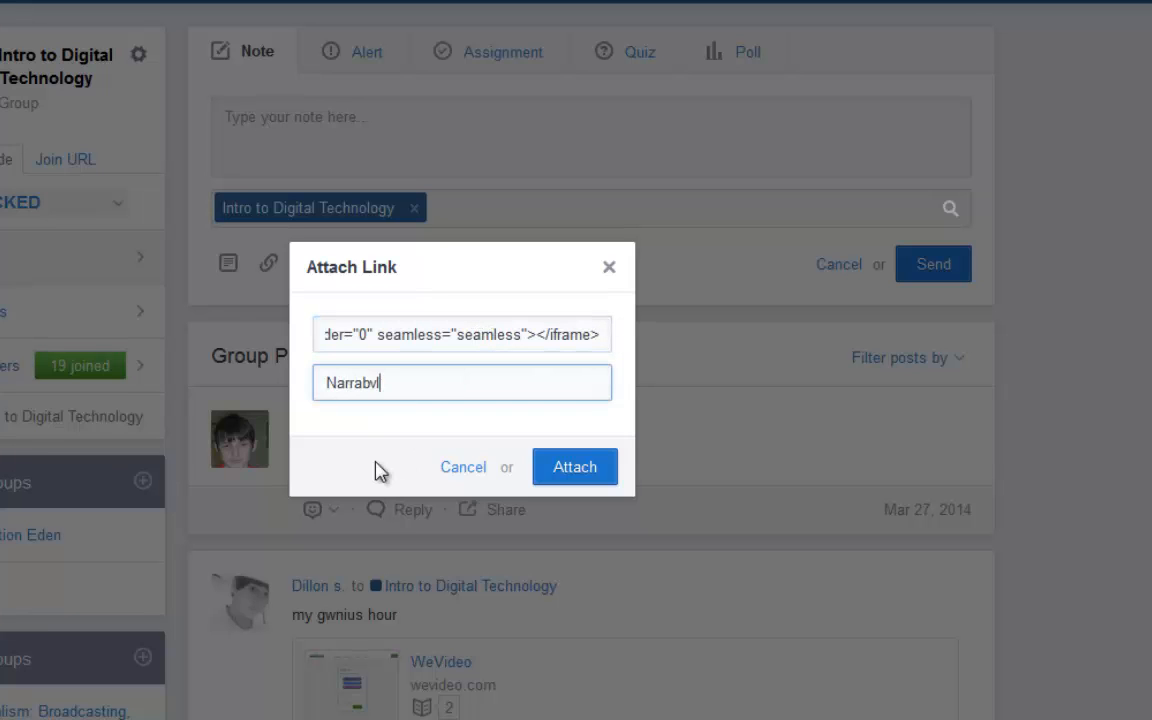
key("BackSpace")
key("BackSpace")
type("le")
left_click(557, 466)
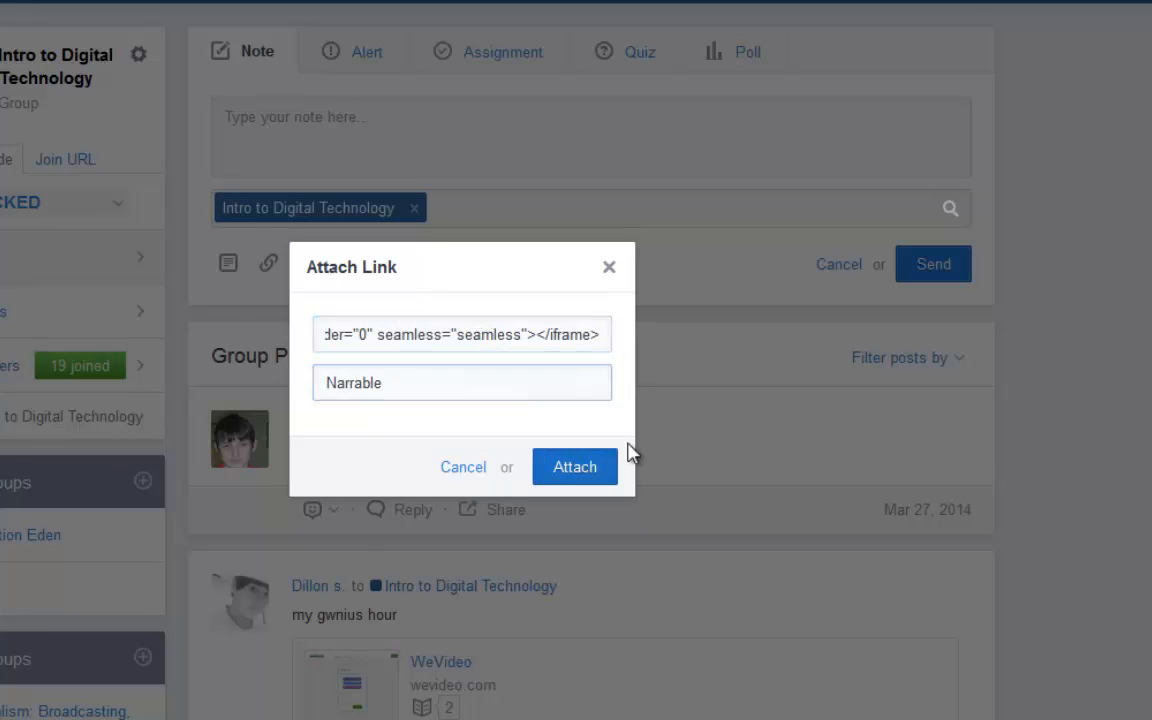
- Enter "Here is my project." as the note text and post it to the group
left_click(283, 117)
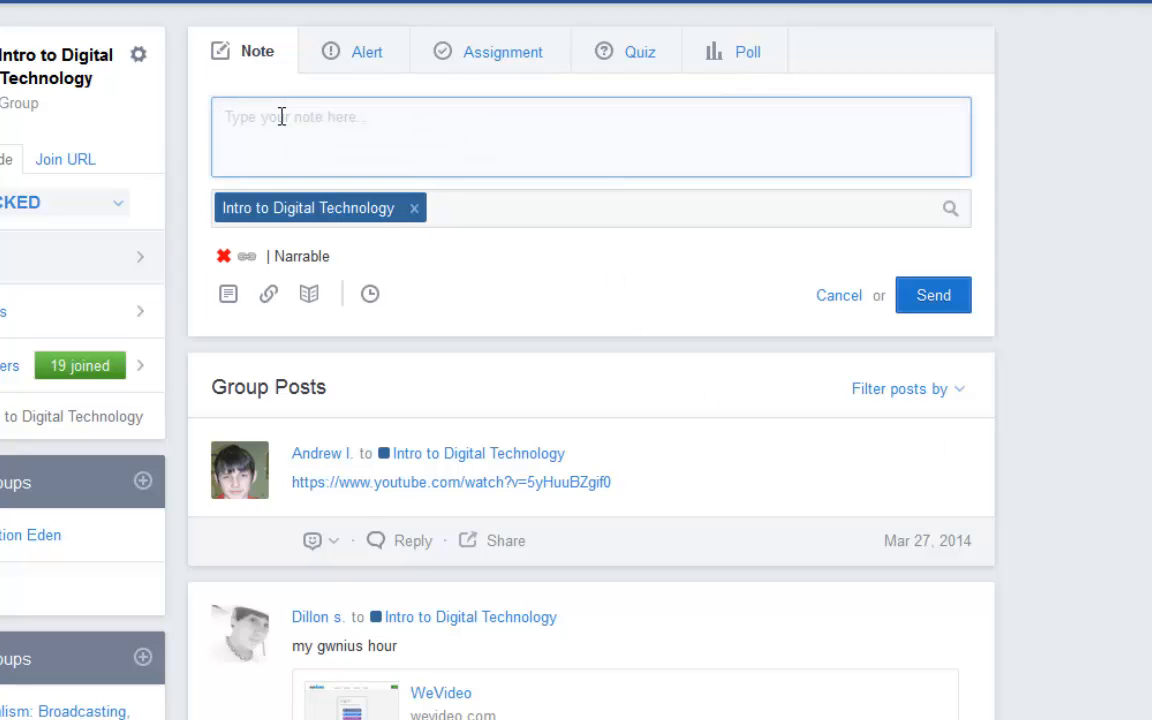
type("Here is my project.")
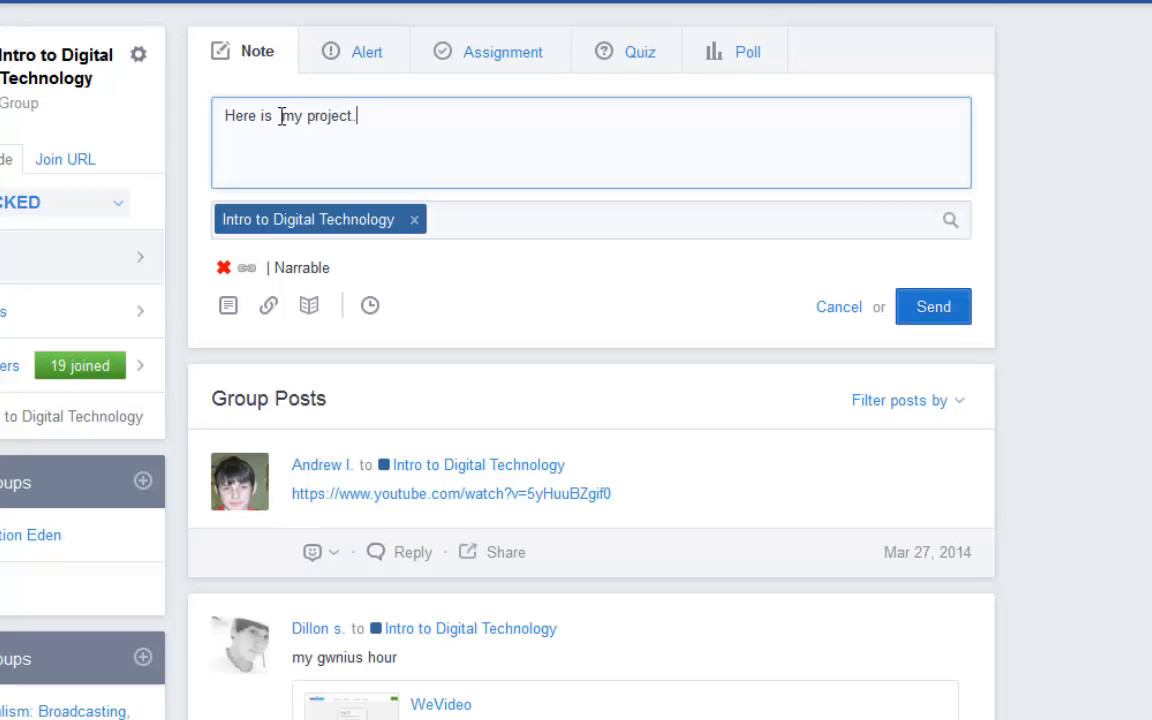
left_click(940, 306)
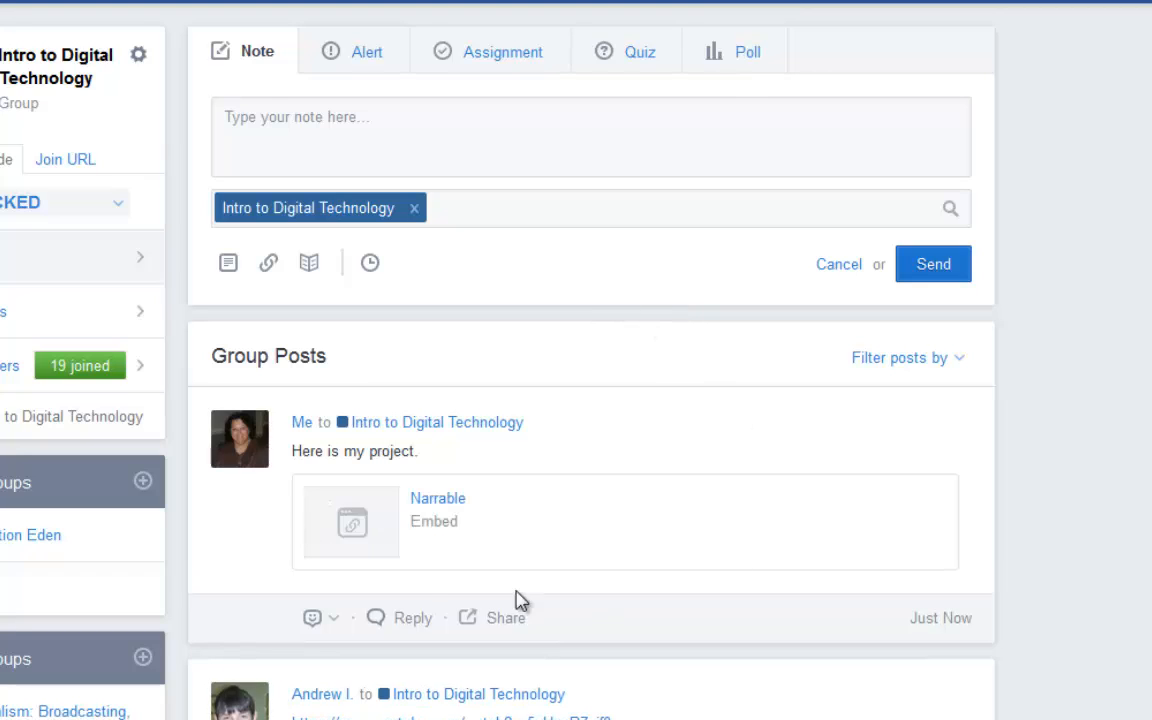
- Open the embedded narrable from the new post, play and pause the Motherboard narration, and close the viewer
left_click(365, 533)
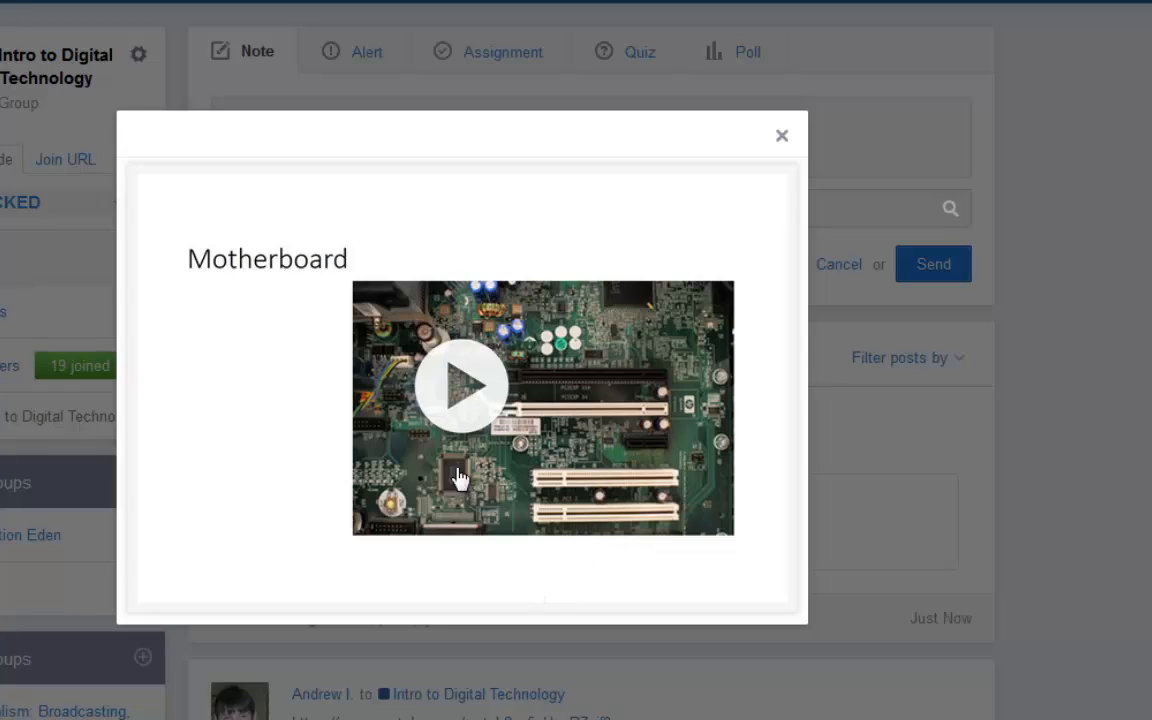
left_click(460, 387)
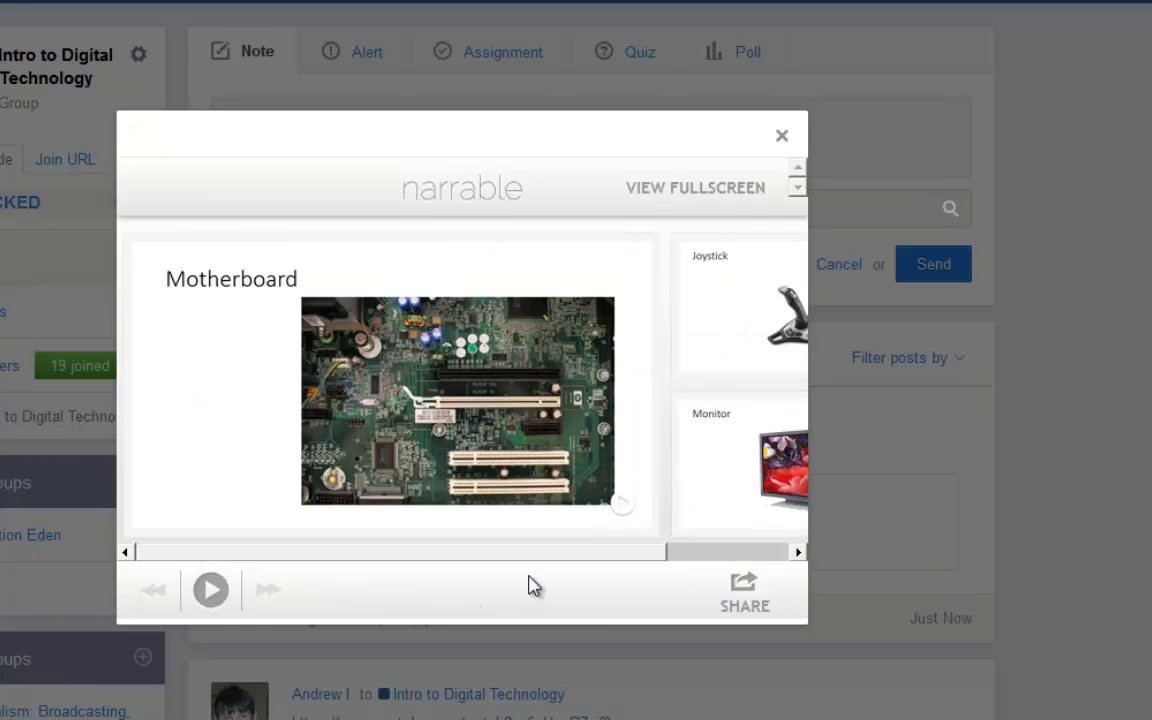
left_click(211, 590)
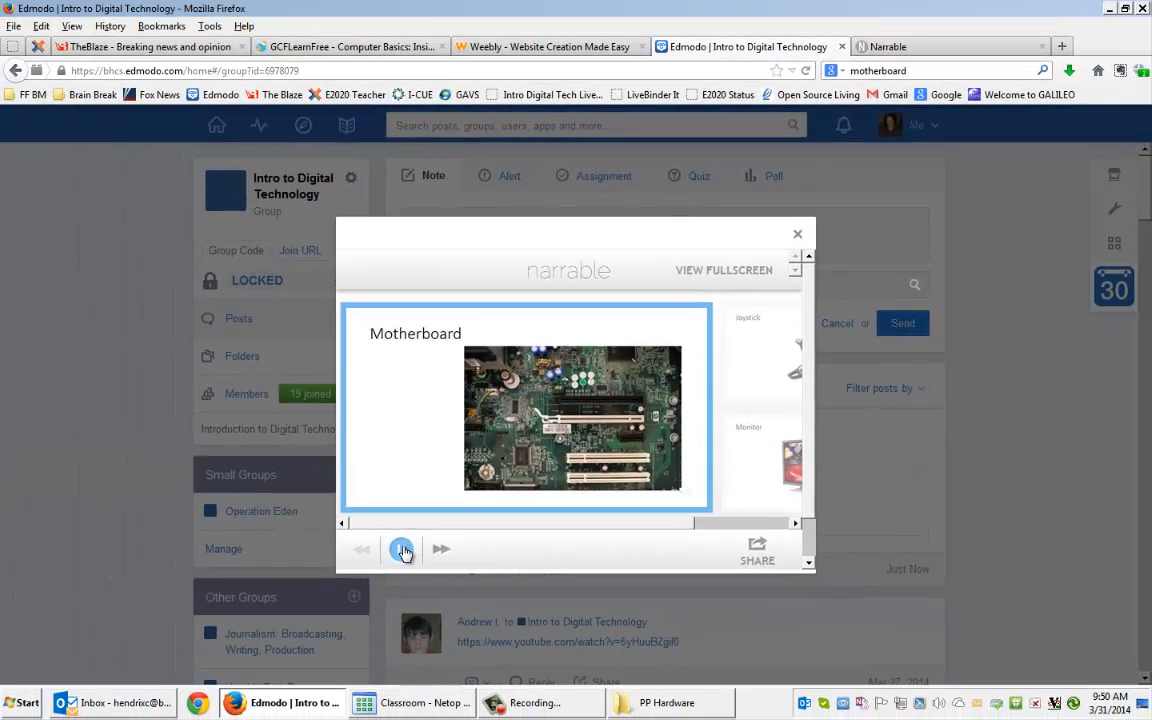
left_click(211, 589)
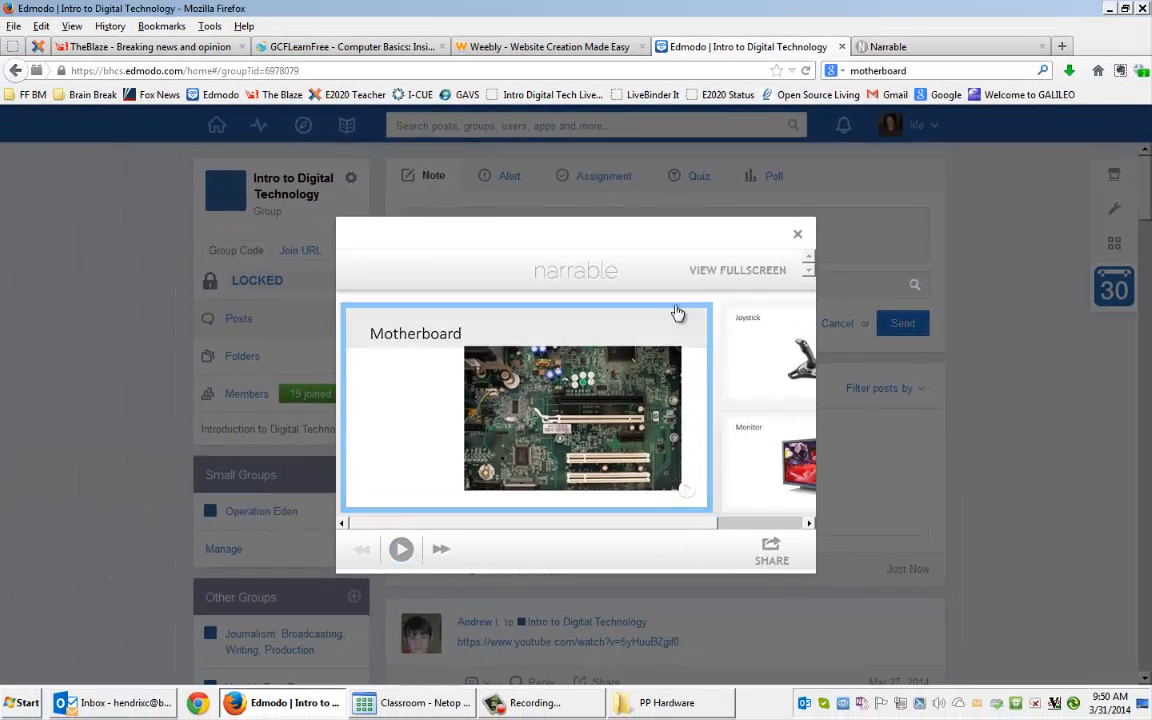
left_click(797, 234)
- Switch to the Narrable page, close the embed code dialog, and copy the narrable's web address
left_click(895, 47)
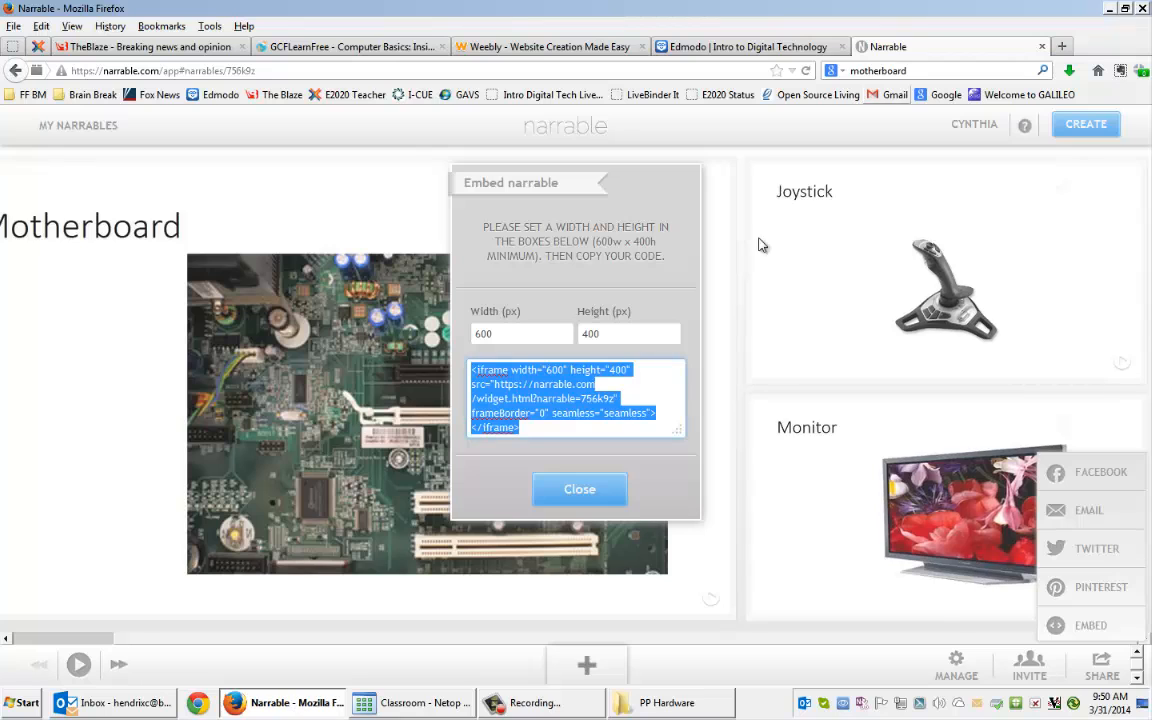
left_click(540, 492)
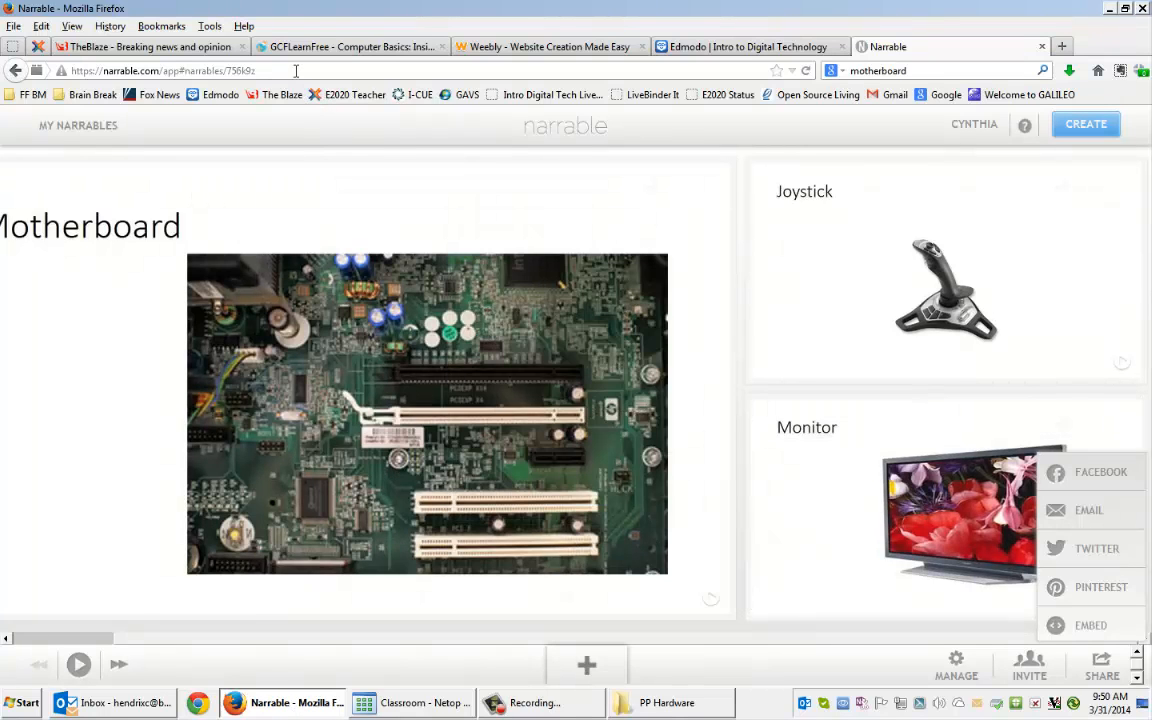
left_click_drag(296, 71, 60, 71)
key("ctrl+c")
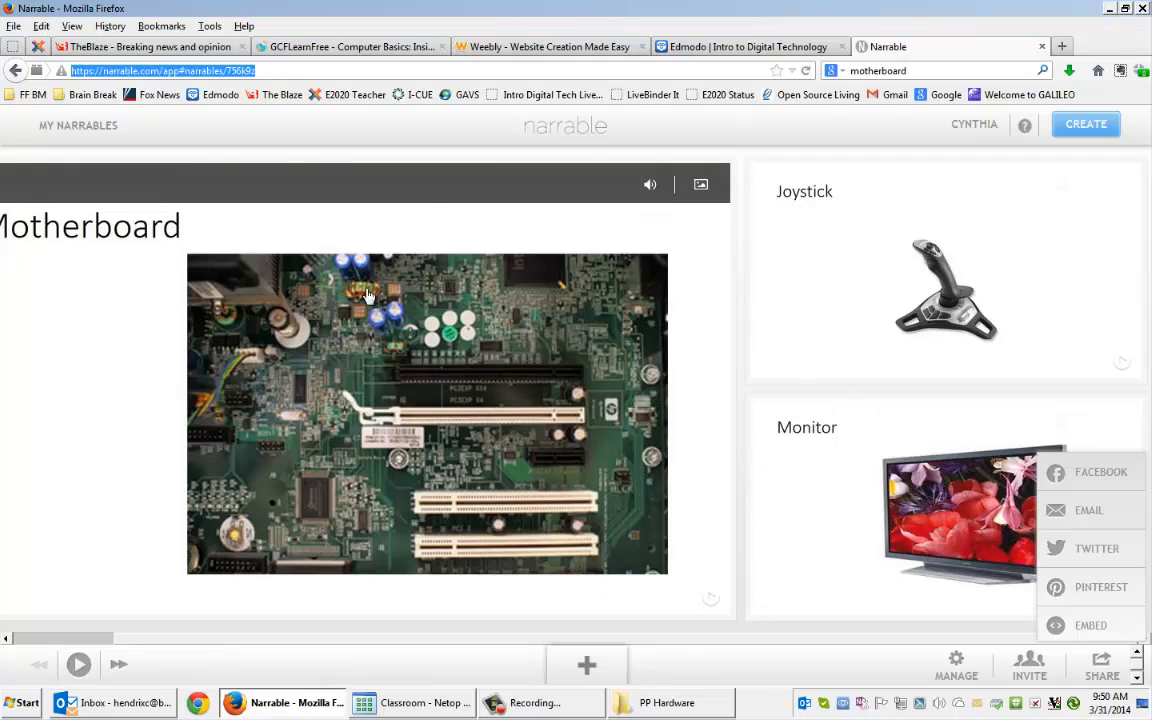
left_click(690, 46)
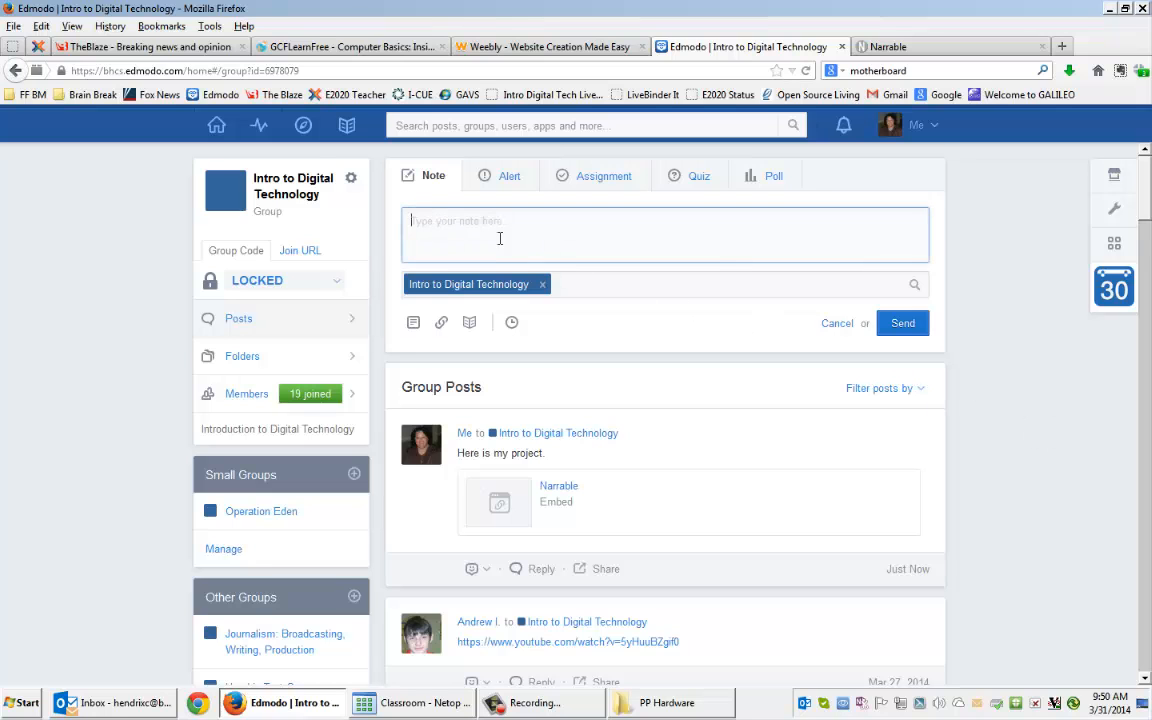
left_click(441, 322)
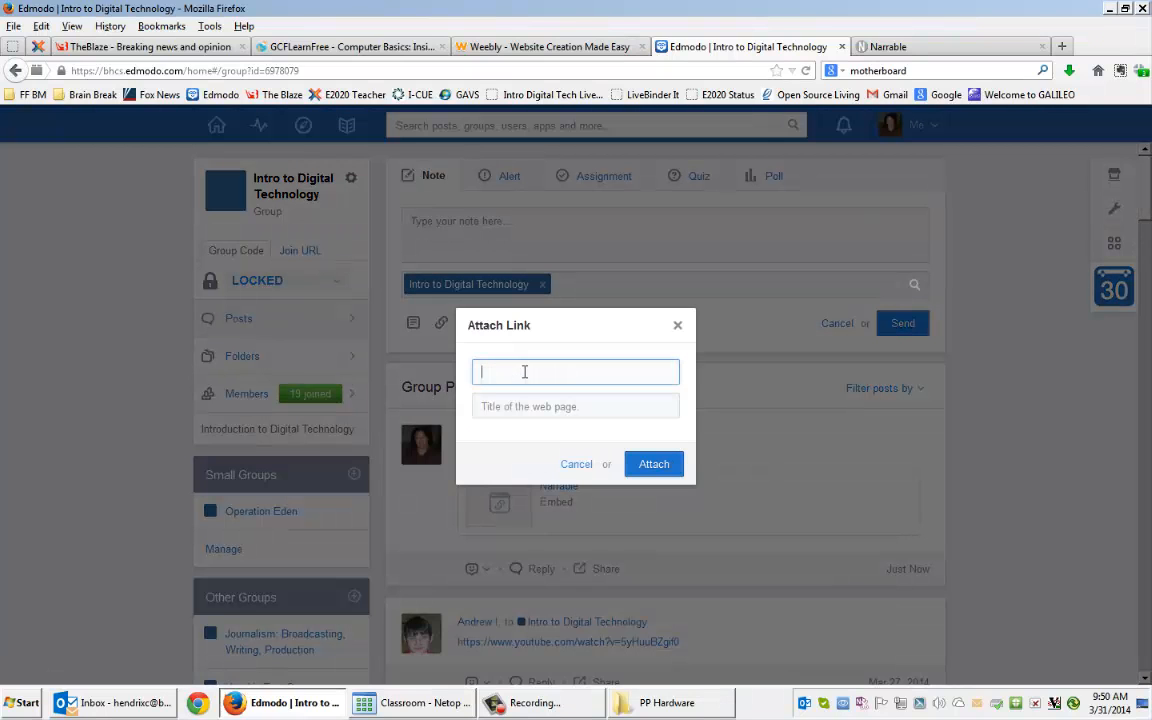
key("ctrl+v")
left_click(497, 406)
left_click(556, 519)
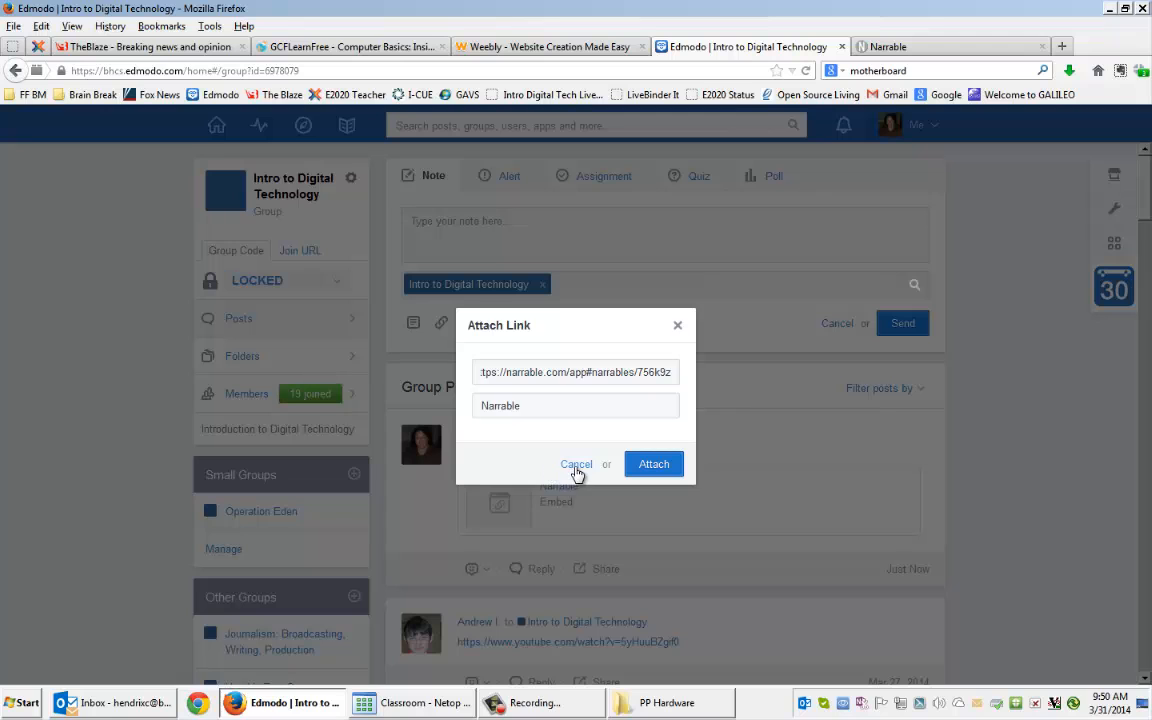
left_click(574, 465)
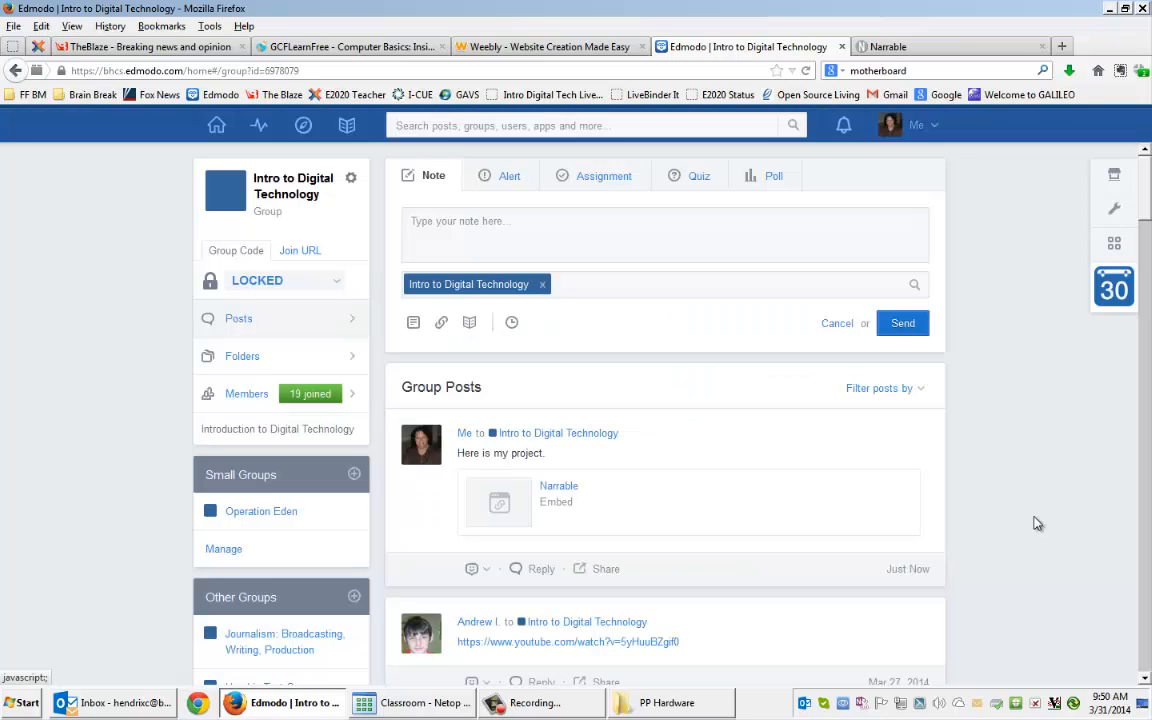